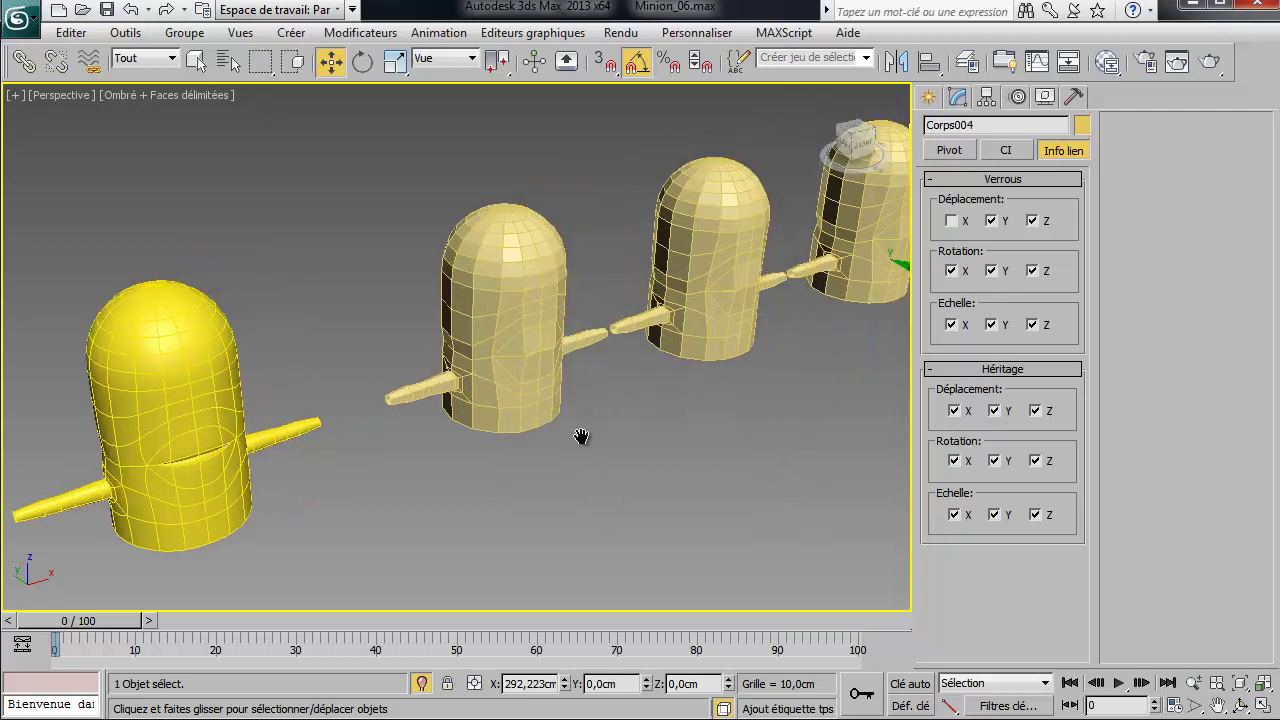
# Select the body copy Corps001 next to the original Minion body and show its editable poly settings
pyautogui.moveTo(565, 431)
pyautogui.keyDown('alt'); pyautogui.mouseDown(button='middle')
pyautogui.moveTo(576, 413)
pyautogui.moveTo(542, 428)
pyautogui.mouseUp(button='middle'); pyautogui.keyUp('alt')
pyautogui.moveTo(542, 428); pyautogui.dragTo(502, 456, button='middle')
pyautogui.click(611, 454)
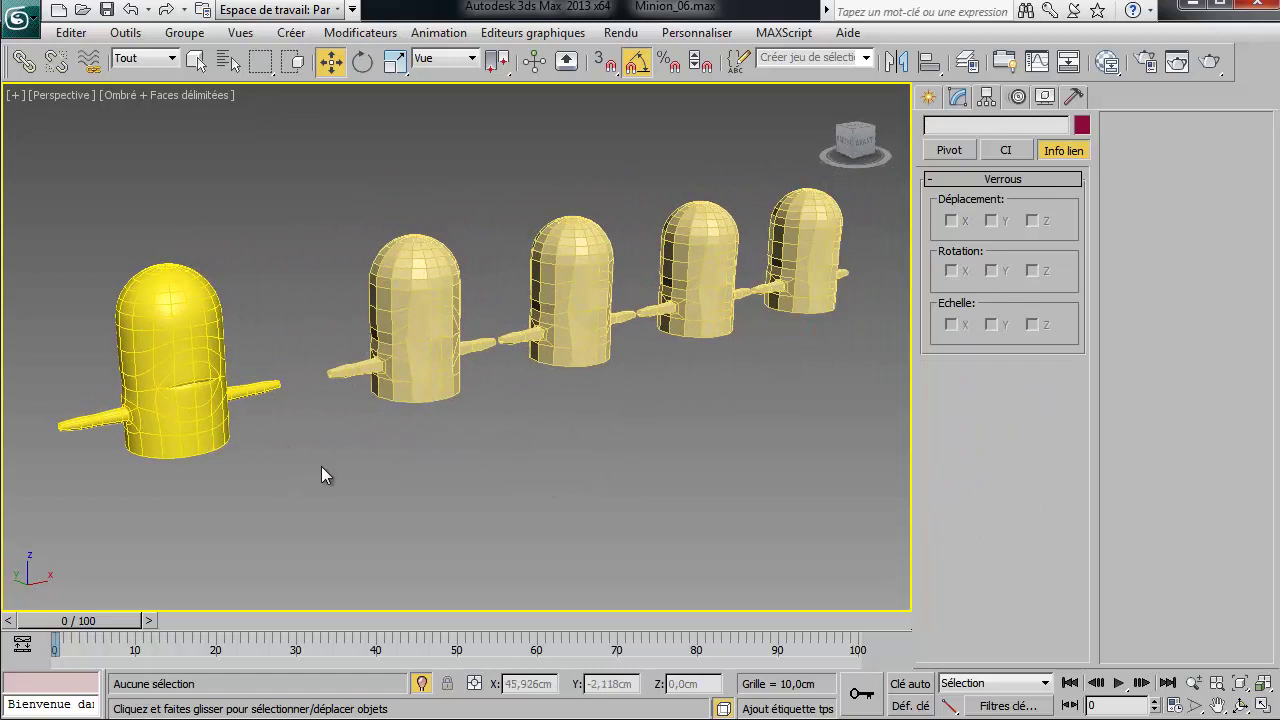
pyautogui.click(191, 362)
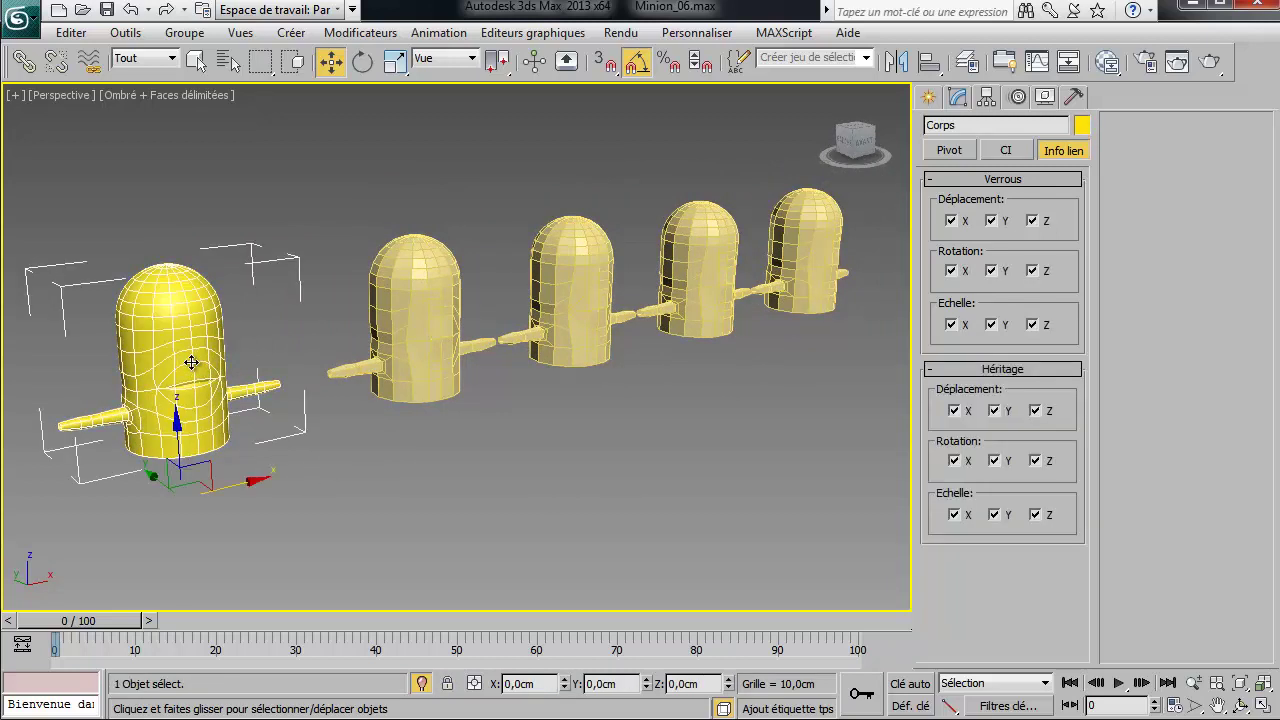
pyautogui.scroll(3, 191, 362)
pyautogui.moveTo(191, 362); pyautogui.dragTo(391, 371, button='middle')
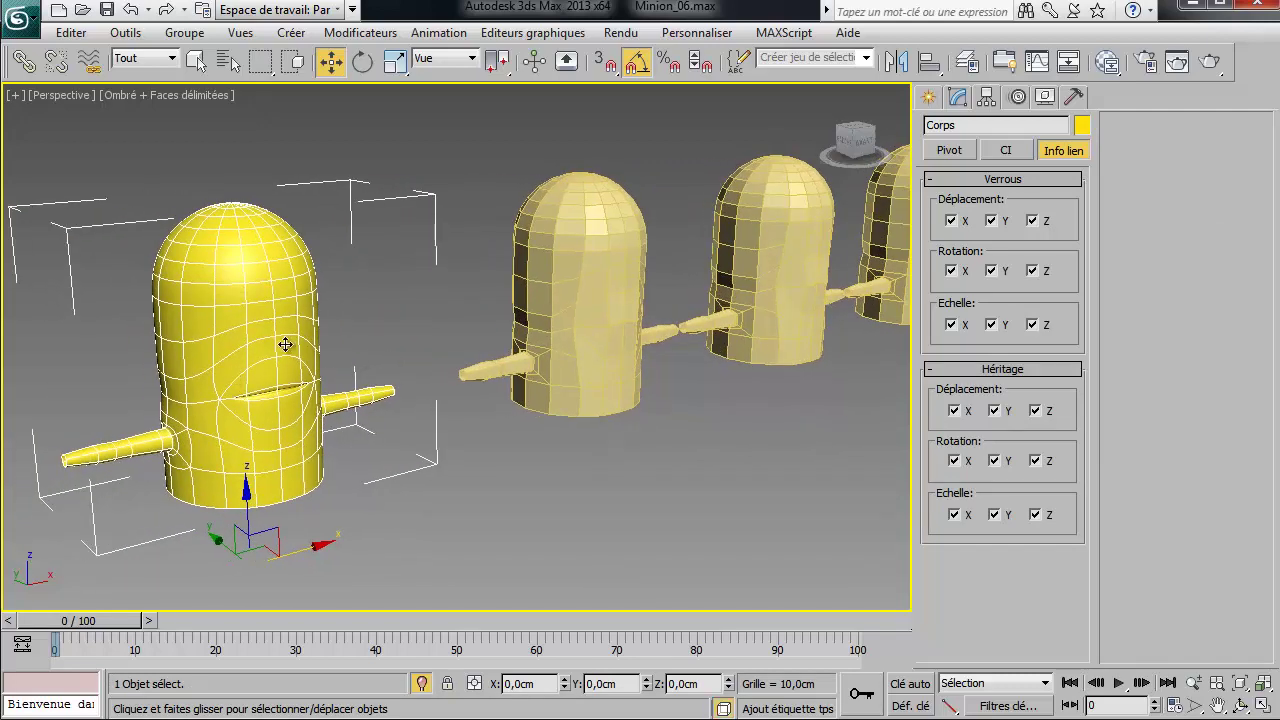
pyautogui.click(585, 302)
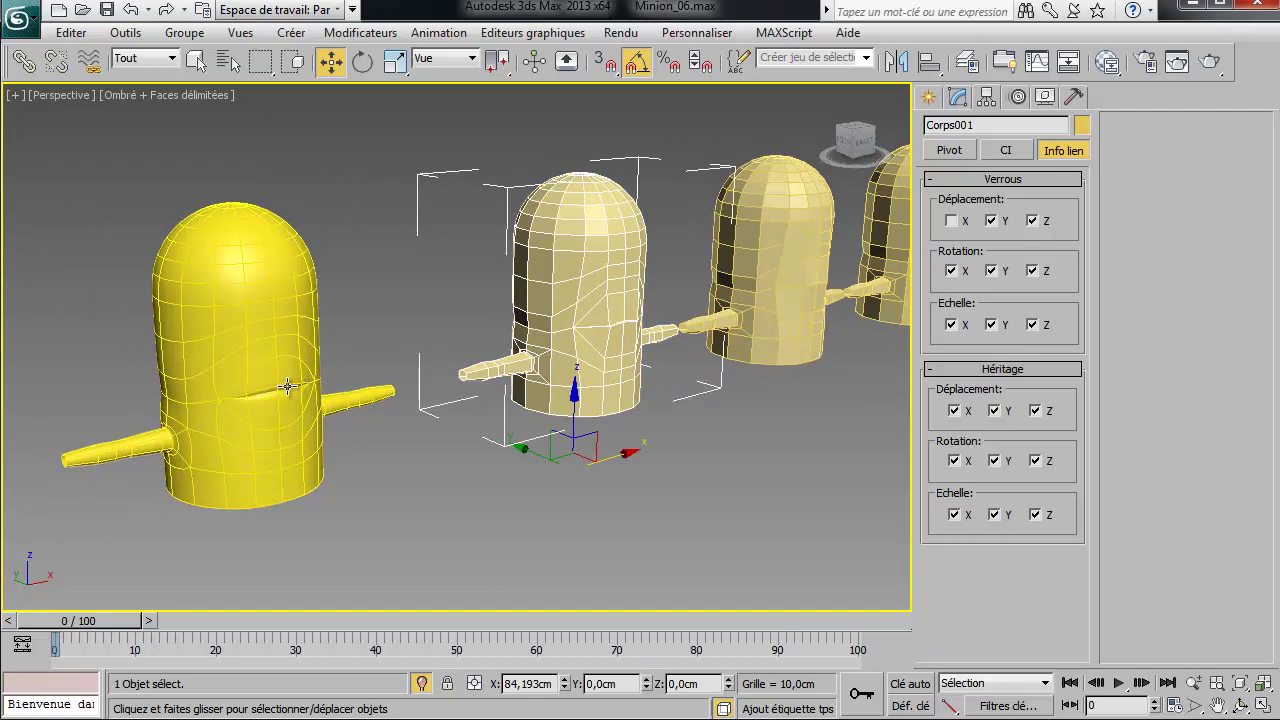
pyautogui.click(960, 100)
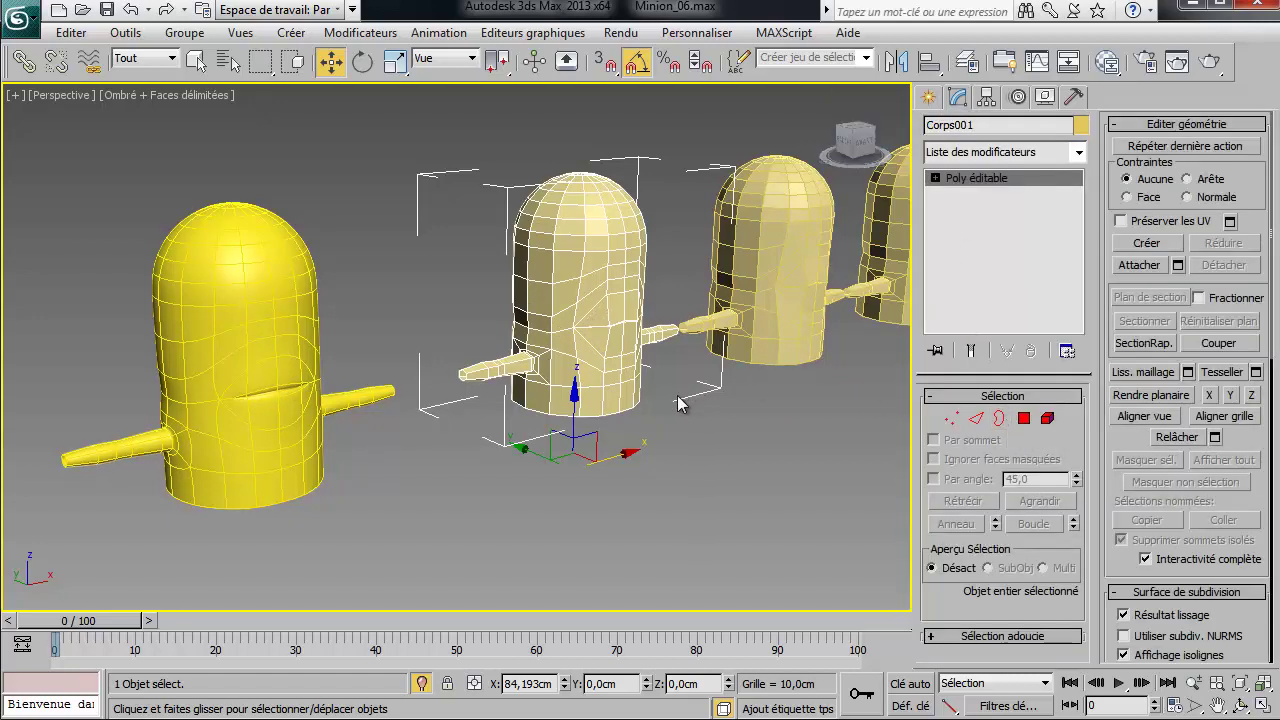
# Examine the closed mouth and its vertices on Corps001 from the front and from below
pyautogui.keyDown('alt'); pyautogui.moveTo(666, 403); pyautogui.dragTo(616, 381, button='middle'); pyautogui.keyUp('alt')
pyautogui.press('f')
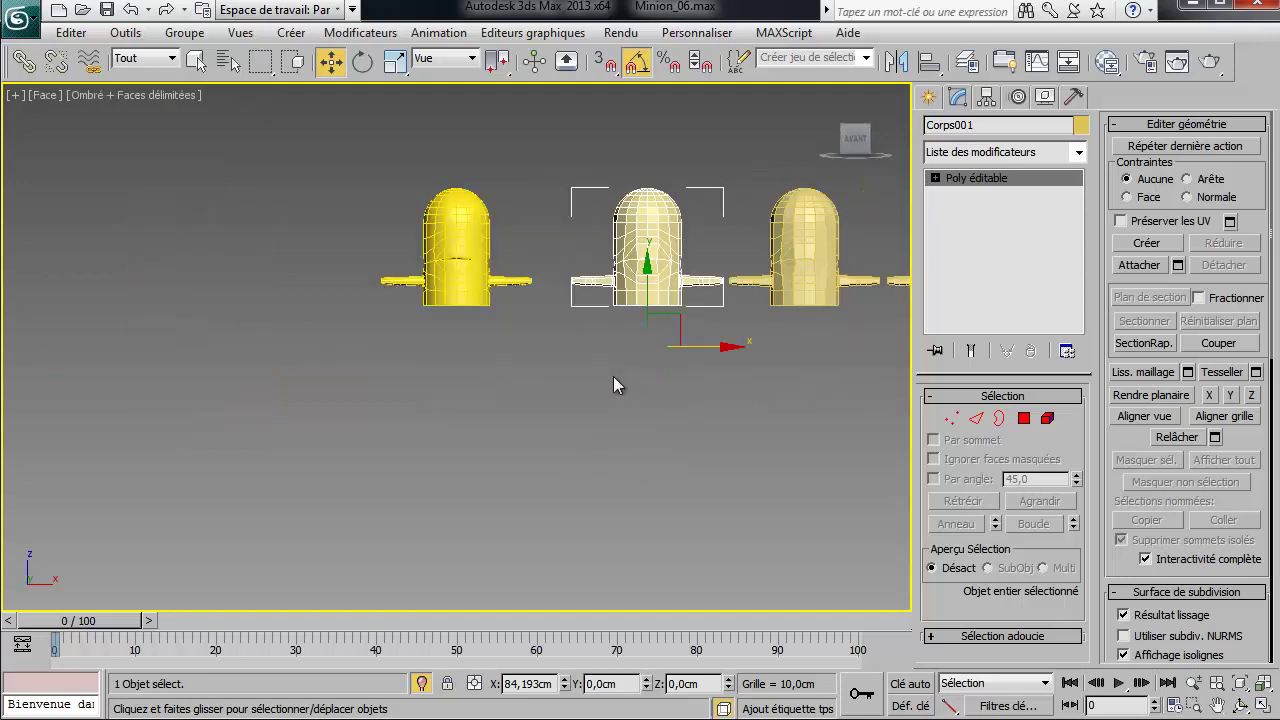
pyautogui.press('z')
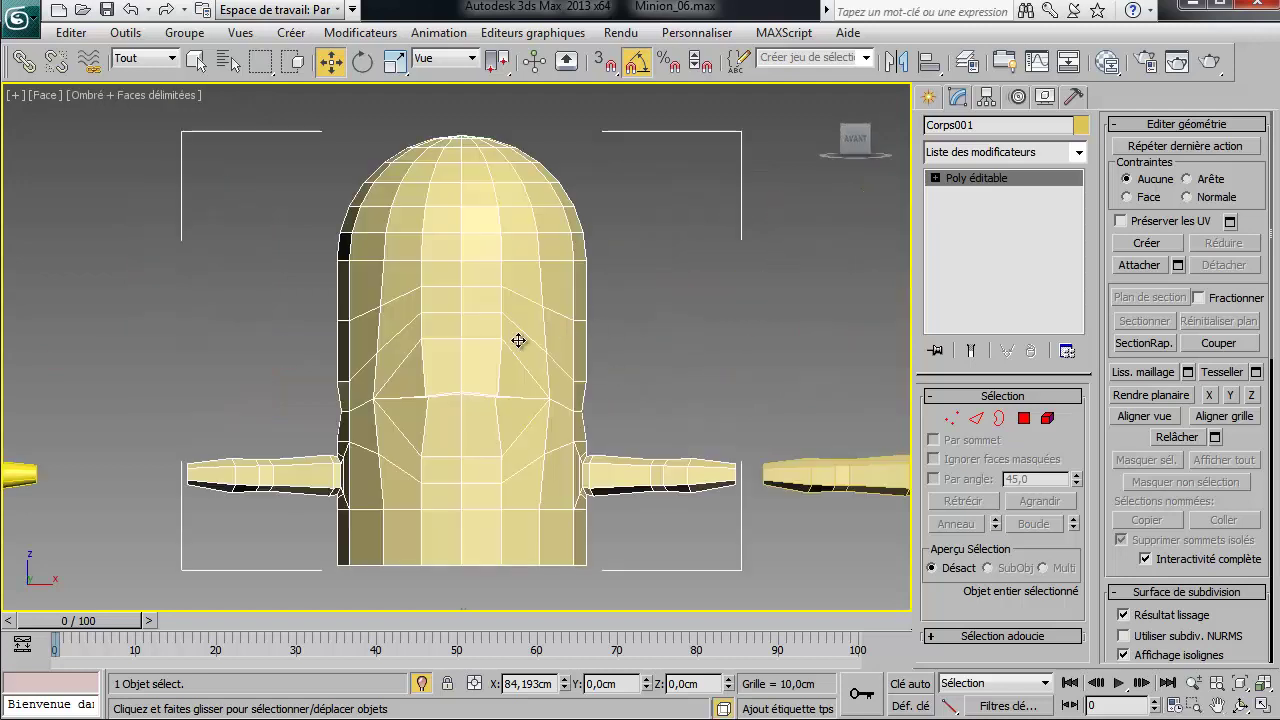
pyautogui.scroll(3, 518, 342)
pyautogui.scroll(2, 512, 380)
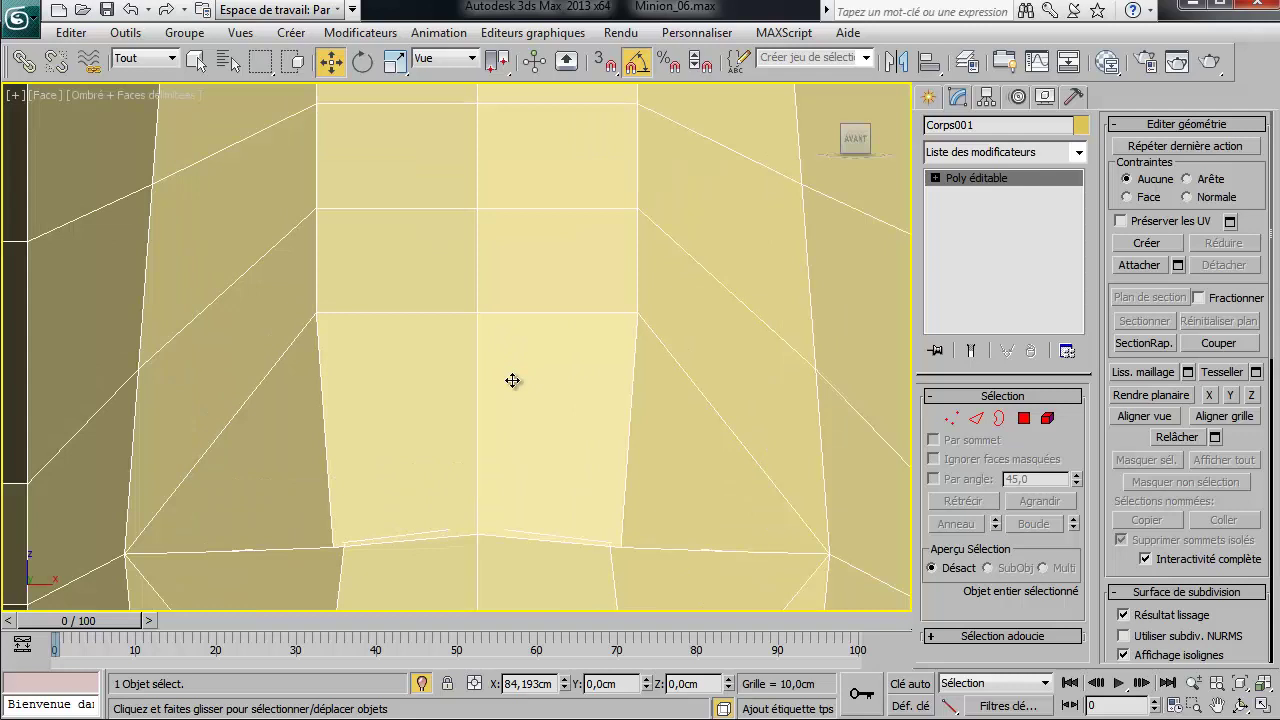
pyautogui.click(951, 418)
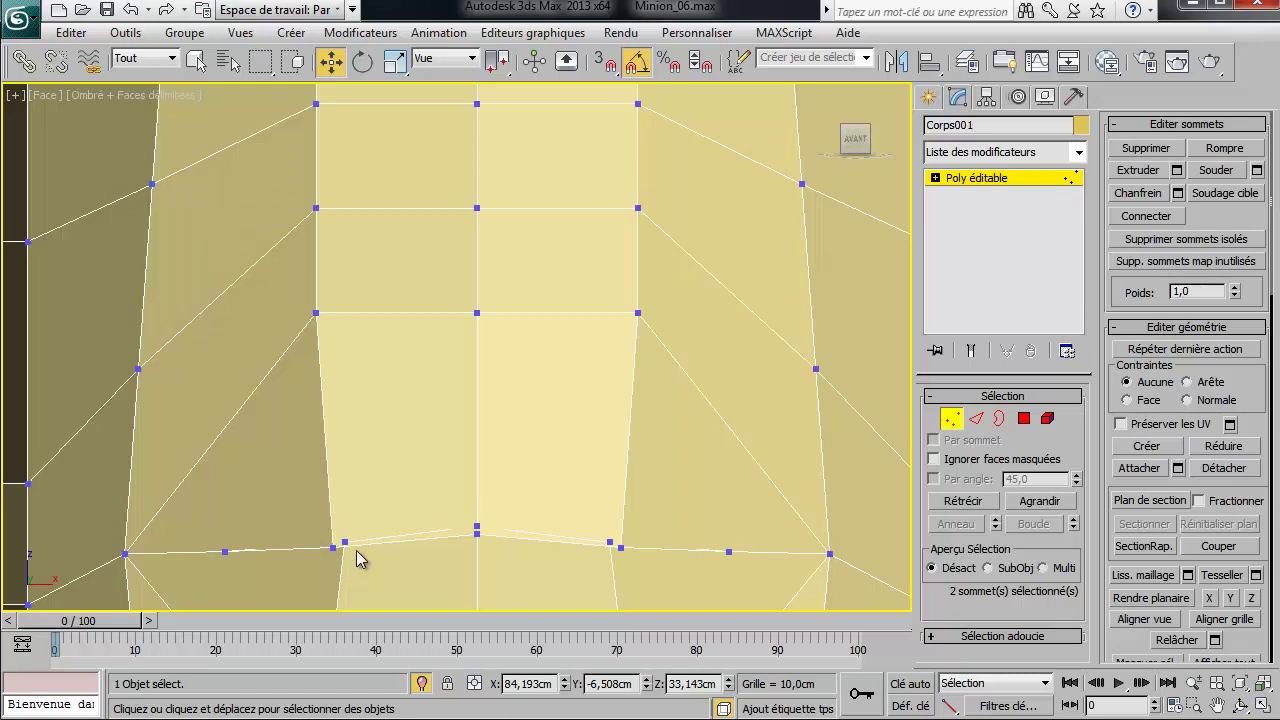
pyautogui.press('p')
pyautogui.keyDown('alt'); pyautogui.moveTo(463, 512); pyautogui.dragTo(491, 401, button='middle'); pyautogui.keyUp('alt')
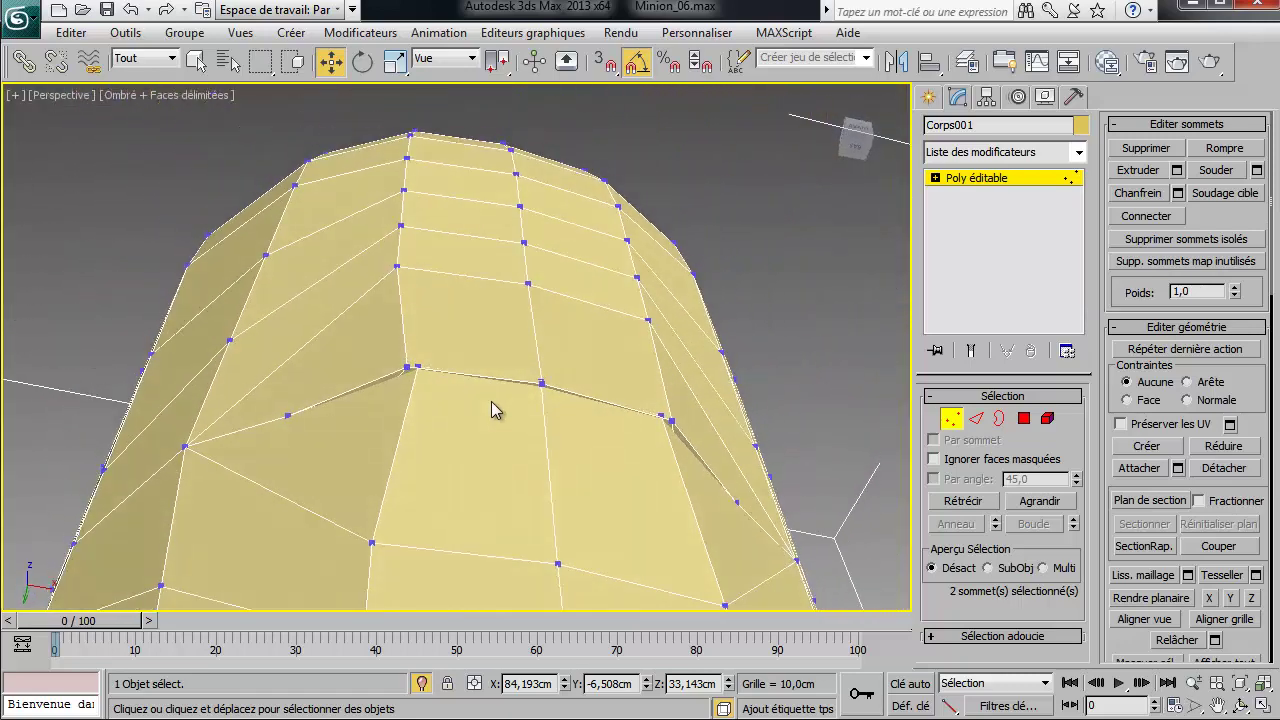
# Select the two thin polygons of the upper lip and raise them about 4.4 cm along Z
pyautogui.click(1024, 418)
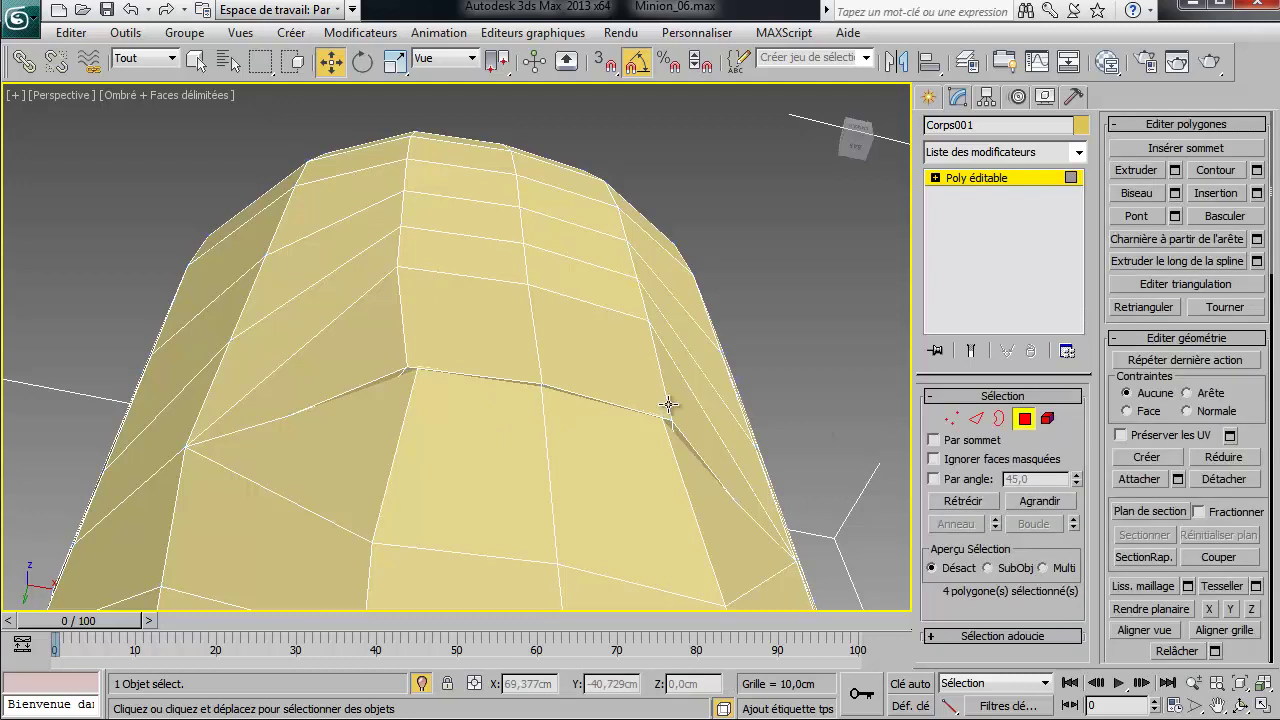
pyautogui.click(409, 384)
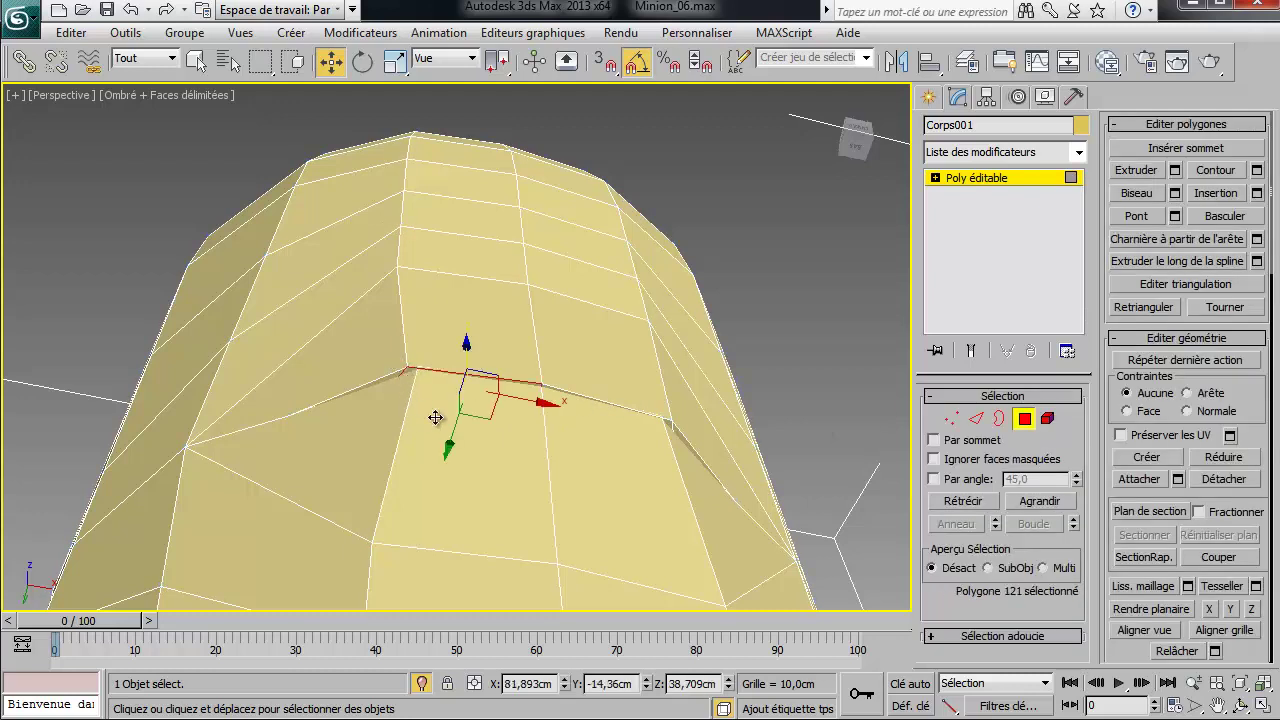
pyautogui.keyDown('ctrl'); pyautogui.click(669, 425); pyautogui.keyUp('ctrl')
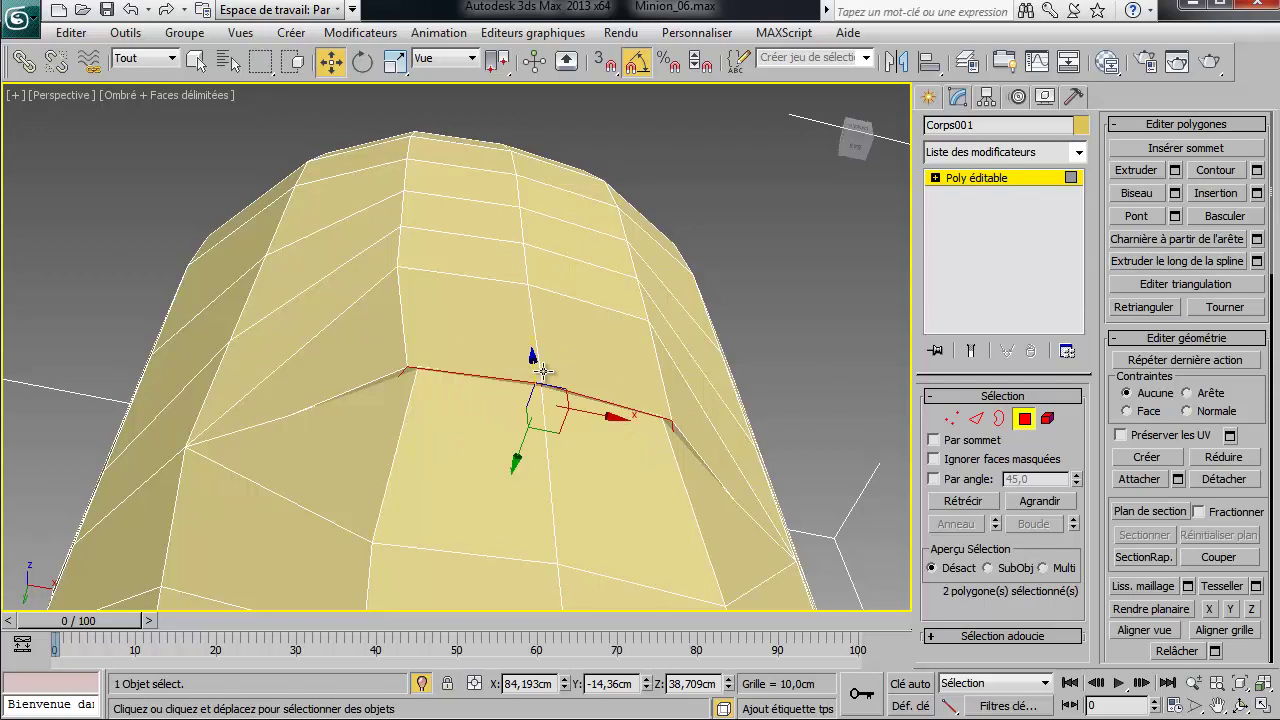
pyautogui.moveTo(535, 363); pyautogui.dragTo(539, 295)
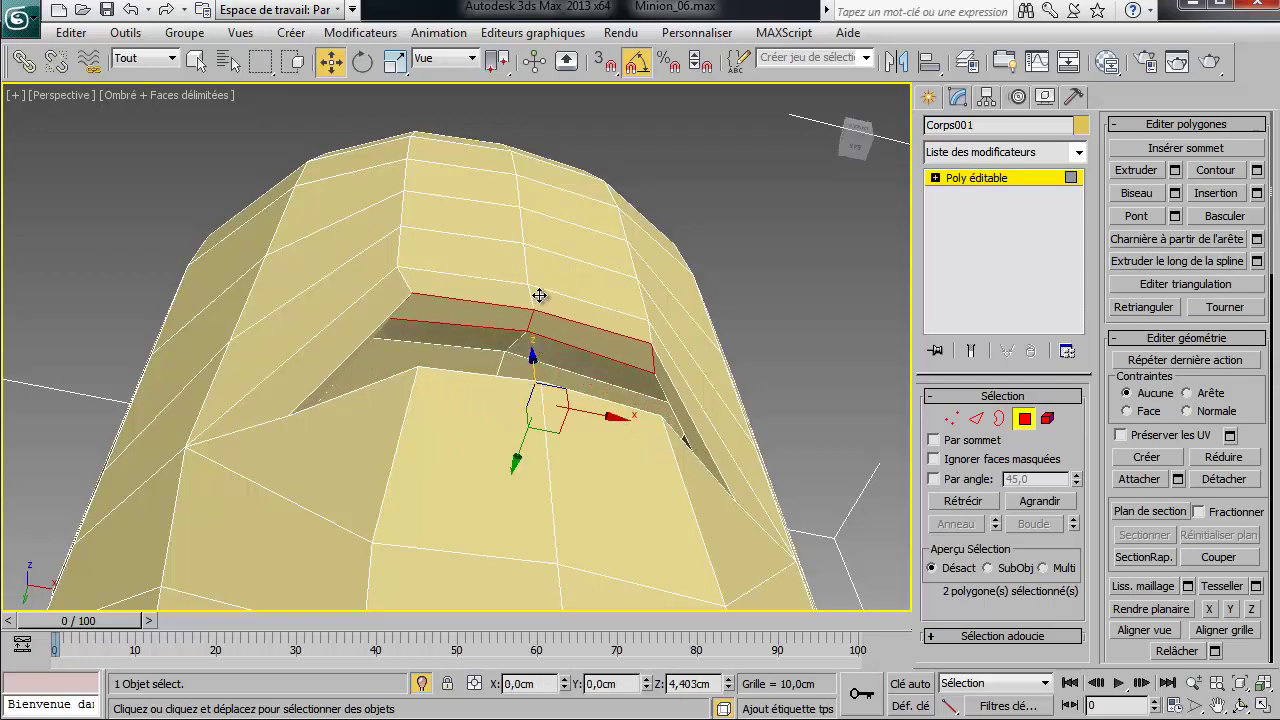
# Select the two central polygons of the lower lip and lower them to about Z 34.3 cm
pyautogui.keyDown('alt'); pyautogui.moveTo(560, 317); pyautogui.dragTo(491, 449, button='middle'); pyautogui.keyUp('alt')
pyautogui.click(471, 405)
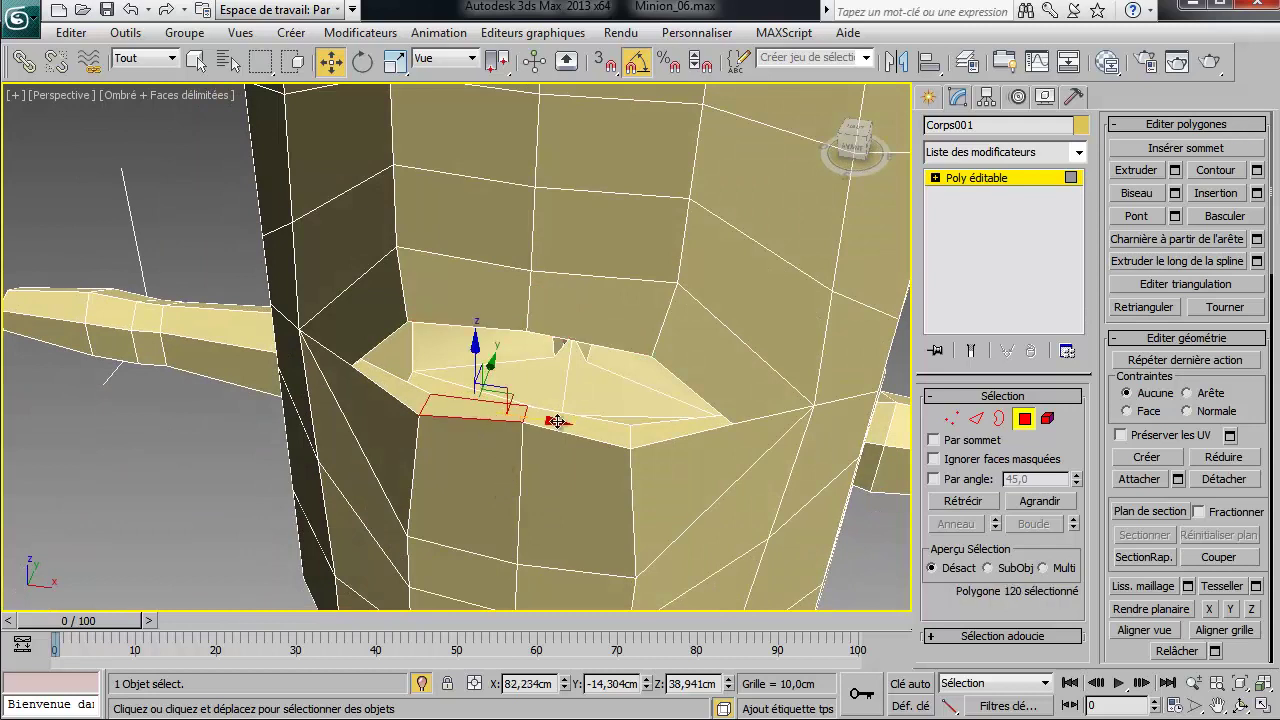
pyautogui.keyDown('ctrl'); pyautogui.click(593, 428); pyautogui.keyUp('ctrl')
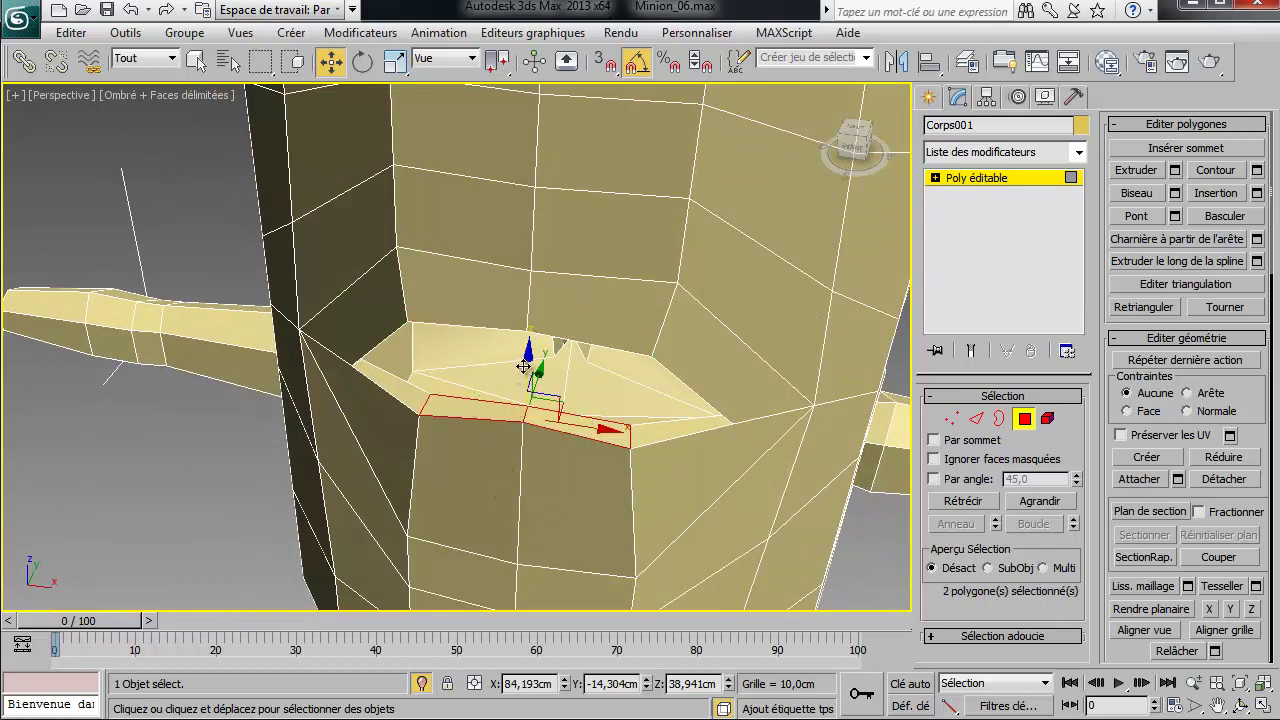
pyautogui.moveTo(529, 363); pyautogui.dragTo(493, 487)
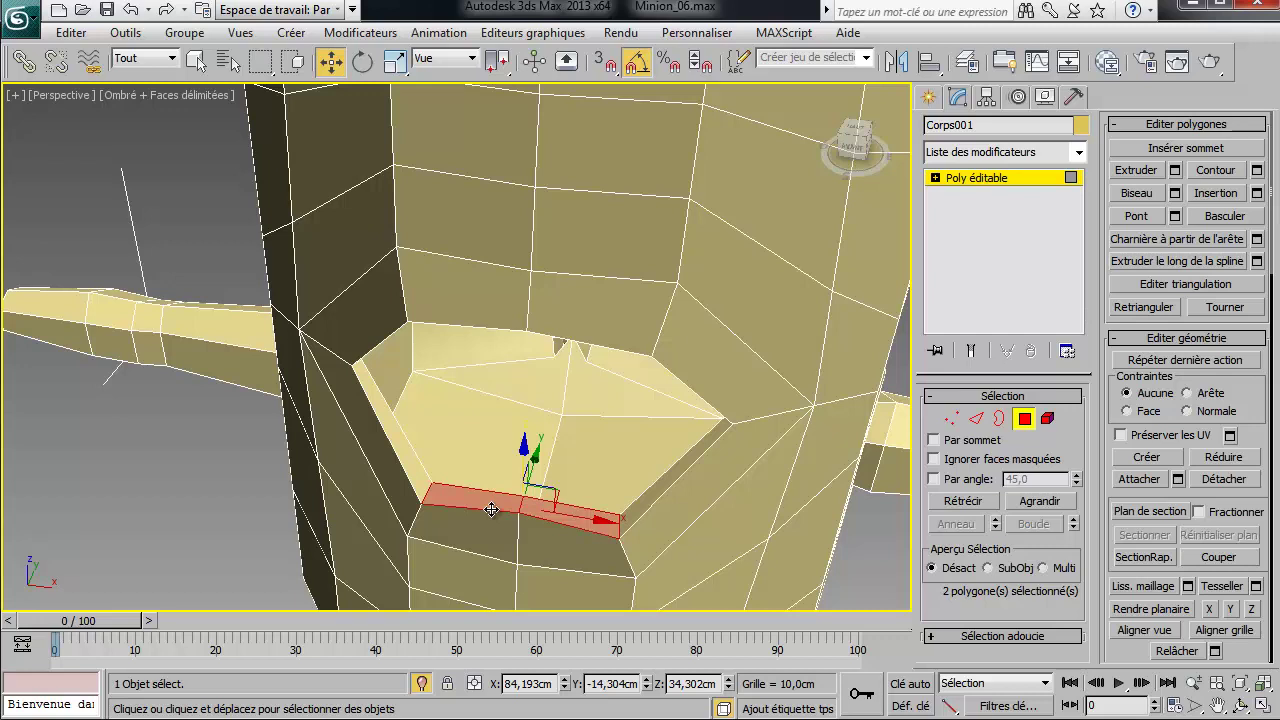
# Toggle the perspective view between wireframe and shaded display, then try Realistic shading and return to Shaded
pyautogui.press('F3')
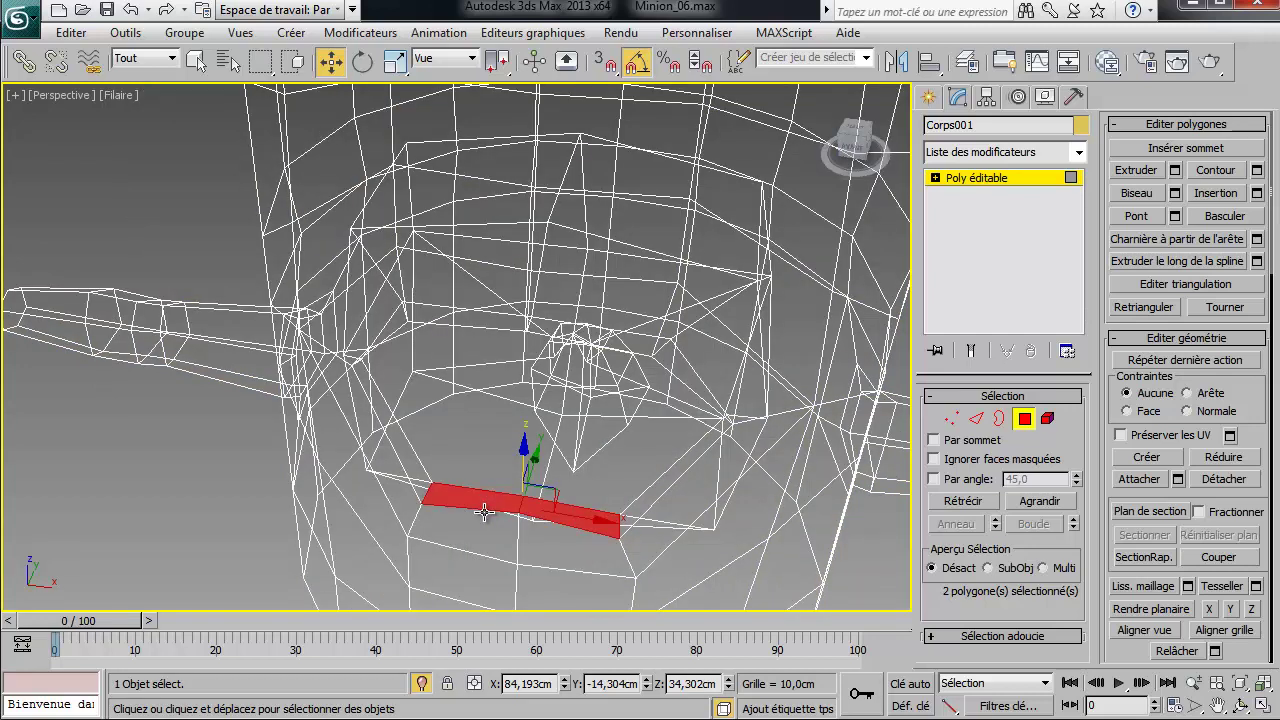
pyautogui.press('F3')
pyautogui.press('F3')
pyautogui.press('F3')
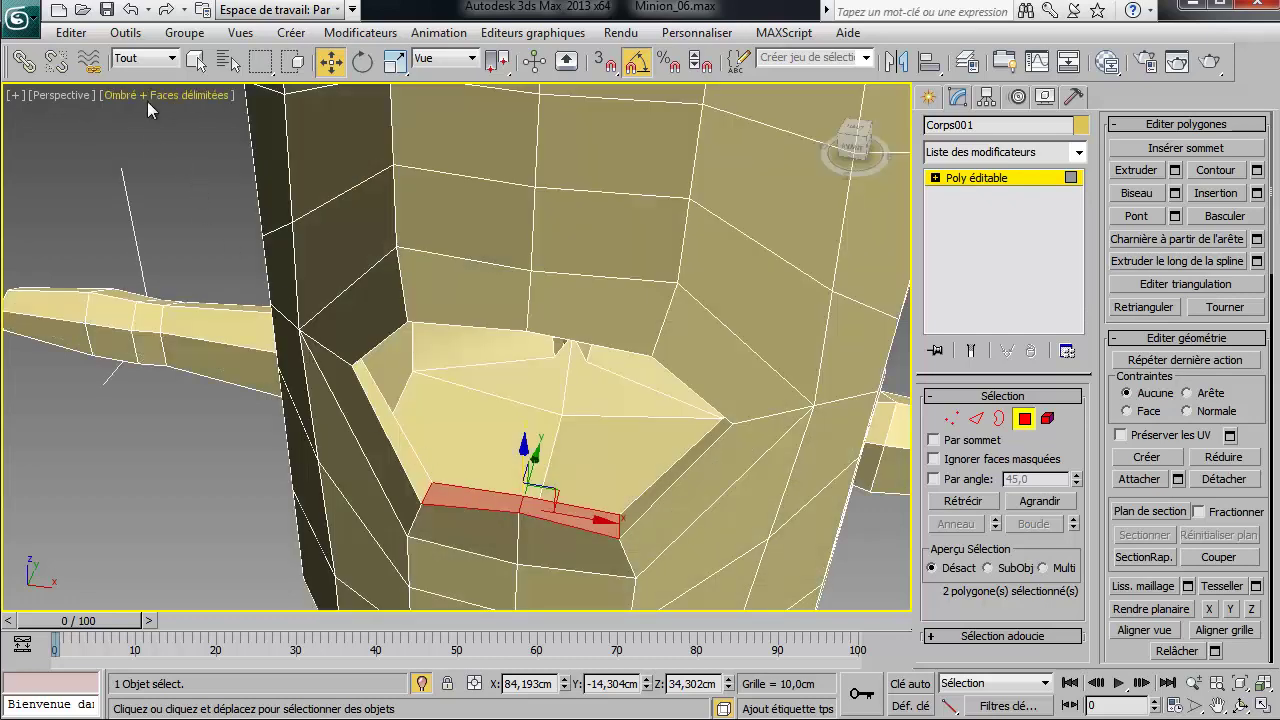
pyautogui.click(147, 101)
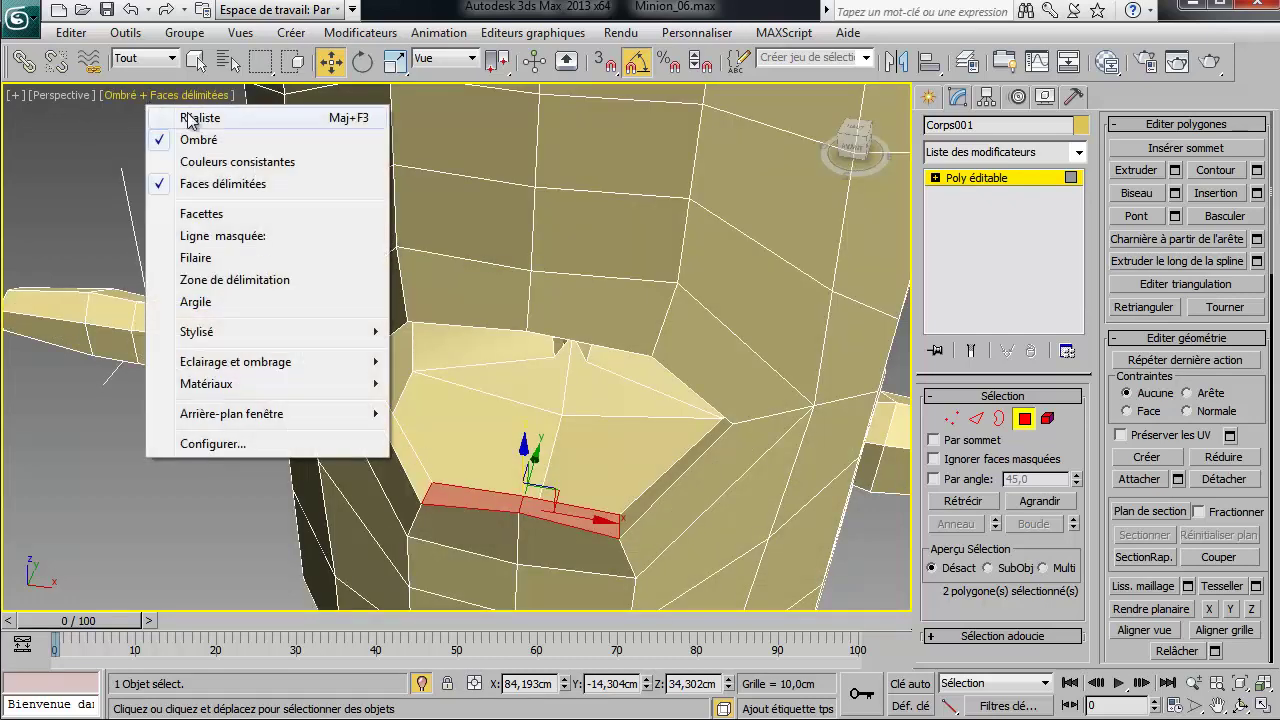
pyautogui.click(190, 117)
pyautogui.click(181, 95)
pyautogui.click(195, 137)
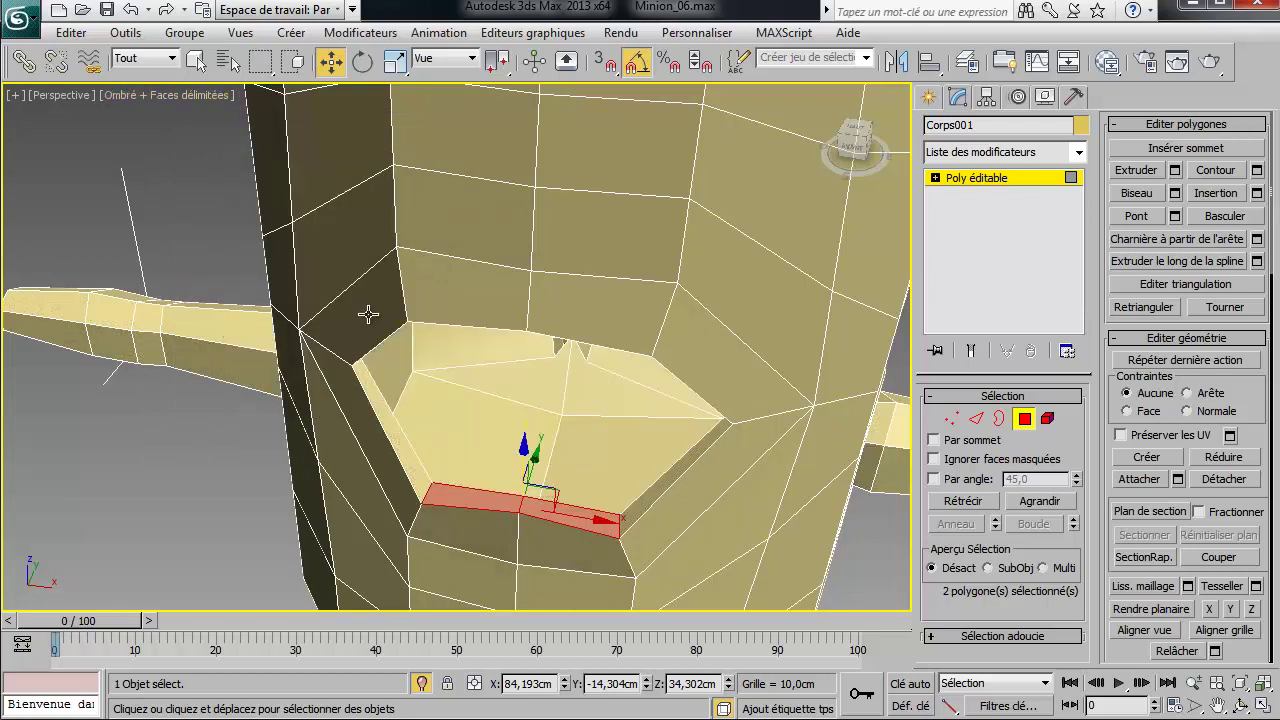
# Toggle selected-face shading, wireframe and edged-face display repeatedly to compare the view modes
pyautogui.press('F2')
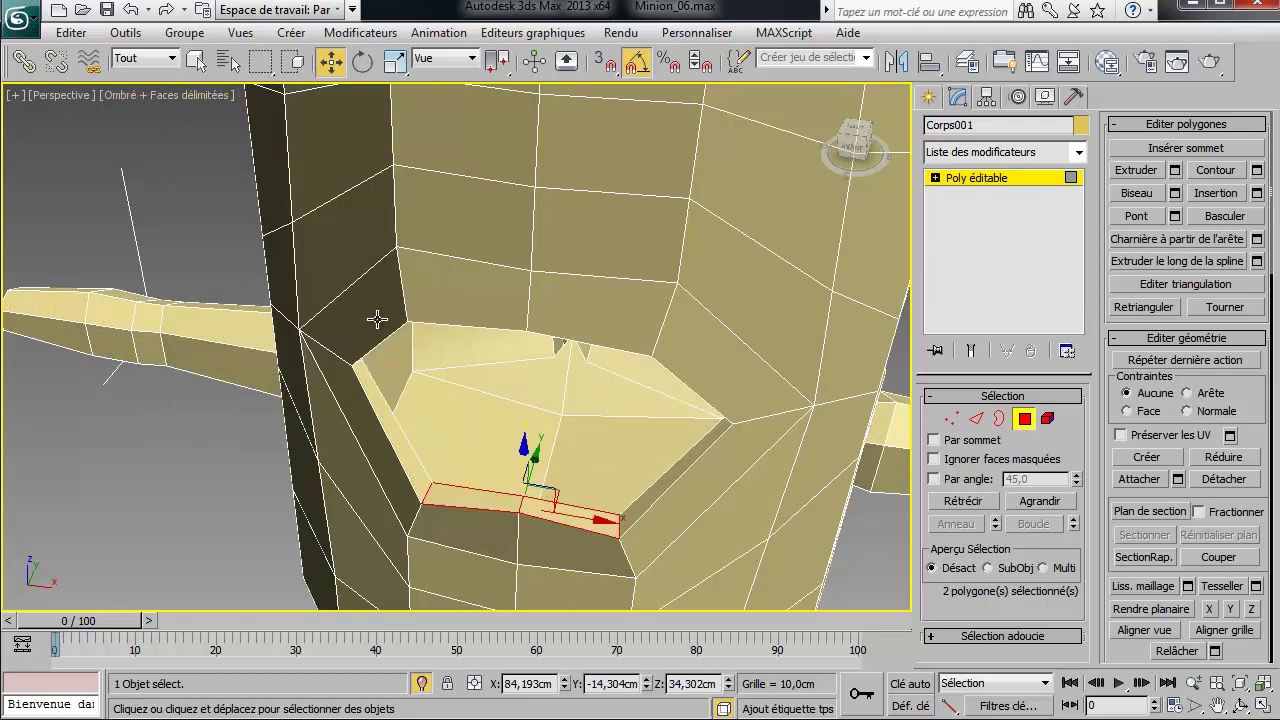
pyautogui.press('F3')
pyautogui.press('F2')
pyautogui.press('F2')
pyautogui.press('F2')
pyautogui.press('F2')
pyautogui.press('F2')
pyautogui.press('F2')
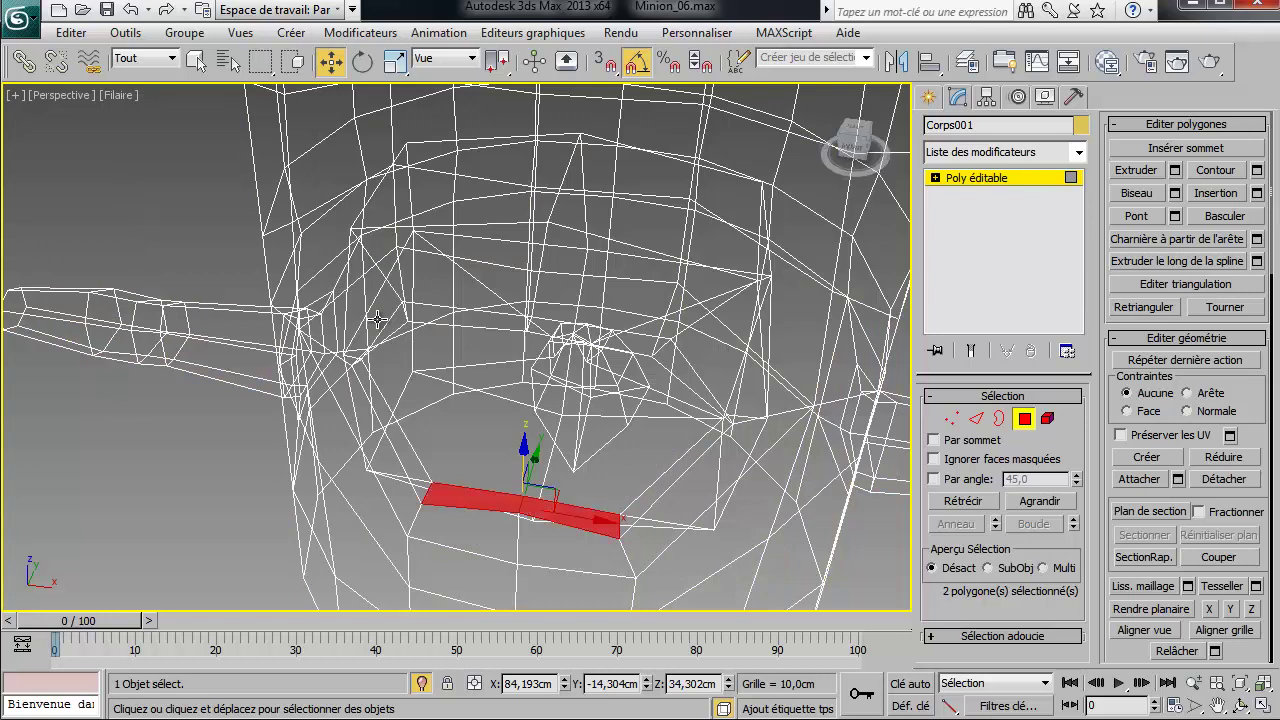
pyautogui.press('F2')
pyautogui.press('F3')
pyautogui.press('F4')
pyautogui.press('F4')
pyautogui.press('F4')
pyautogui.press('F4')
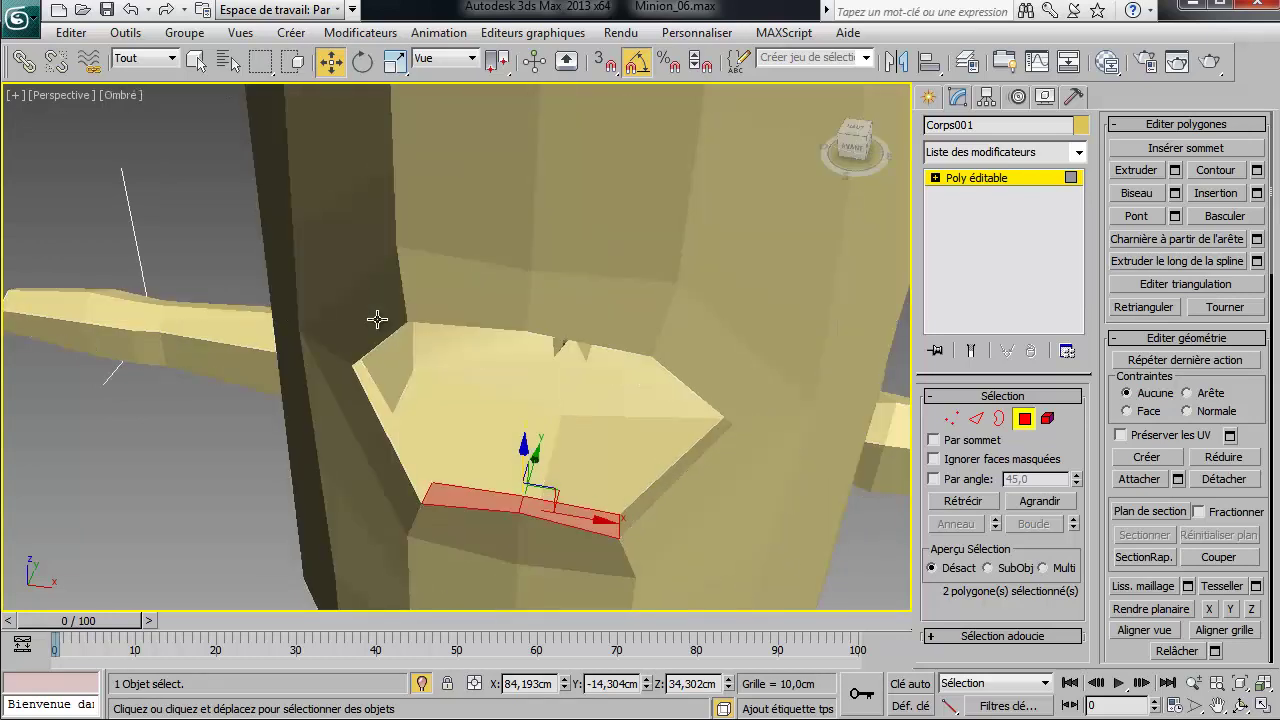
pyautogui.press('F4')
pyautogui.press('F4')
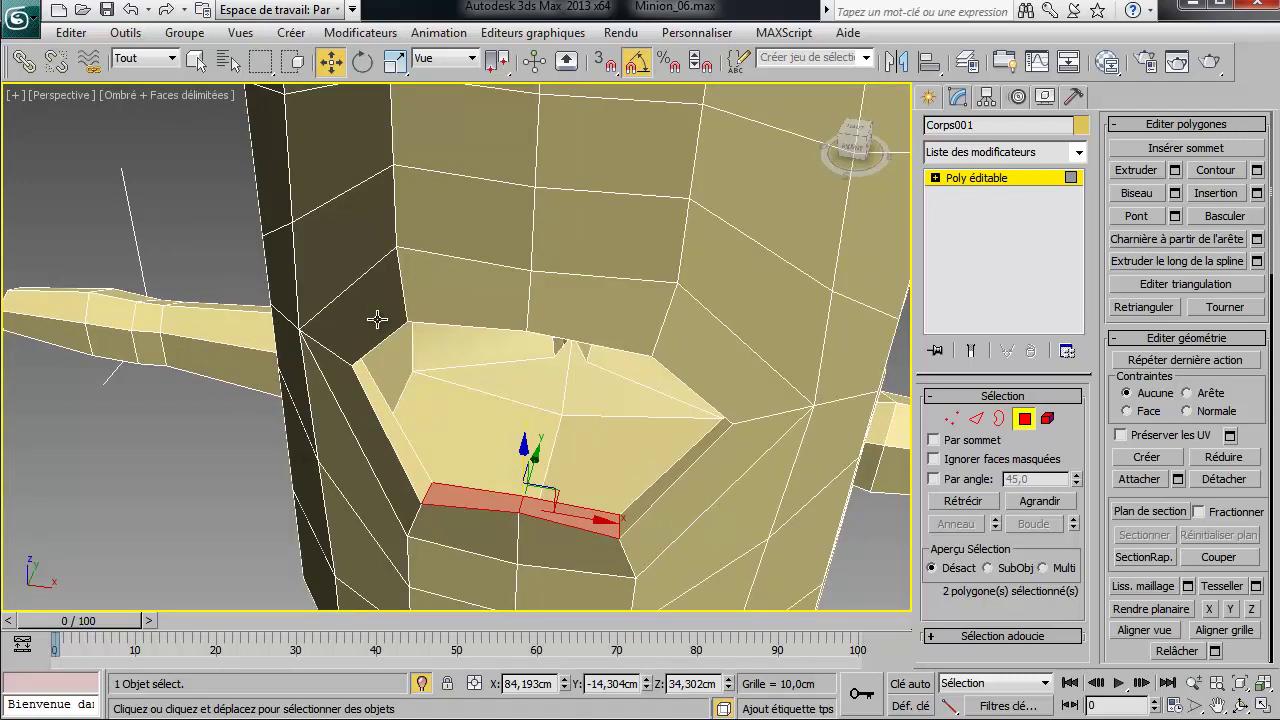
# In a front wireframe view, select the six lower-lip vertices and lower them to about Z 32.3 cm
pyautogui.press('f')
pyautogui.moveTo(430, 453); pyautogui.dragTo(461, 147, button='middle')
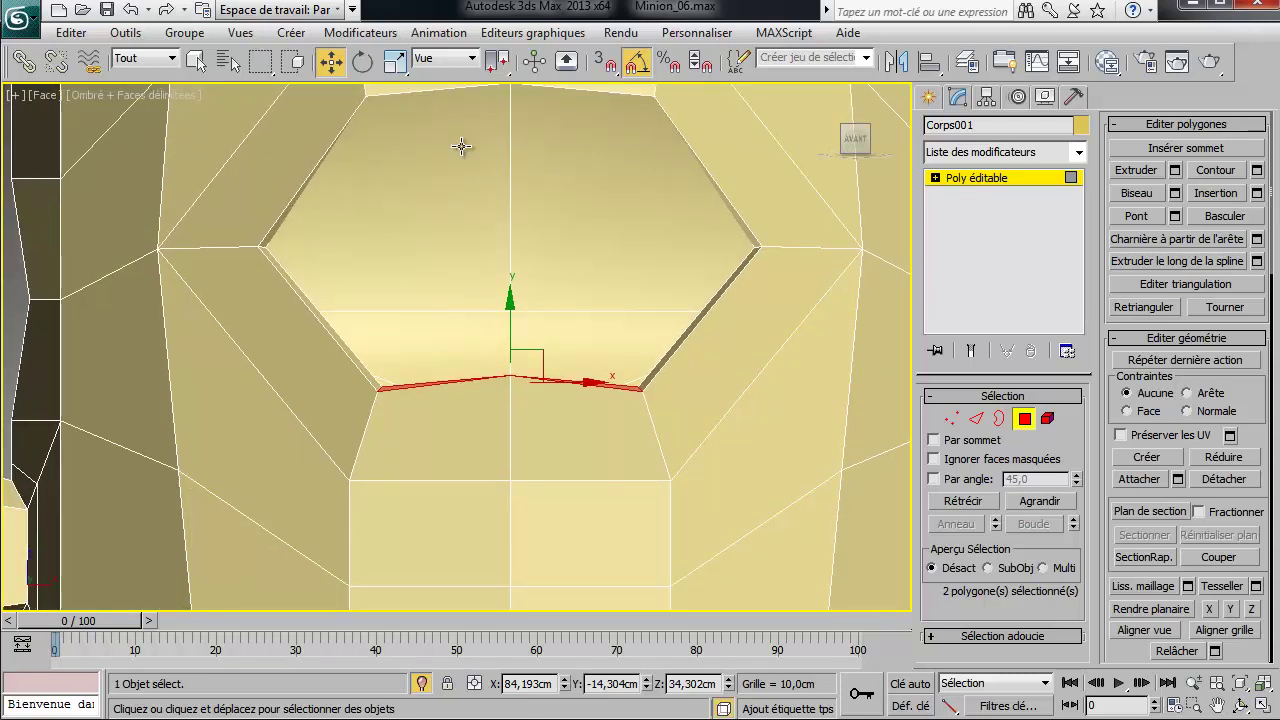
pyautogui.press('F3')
pyautogui.click(951, 418)
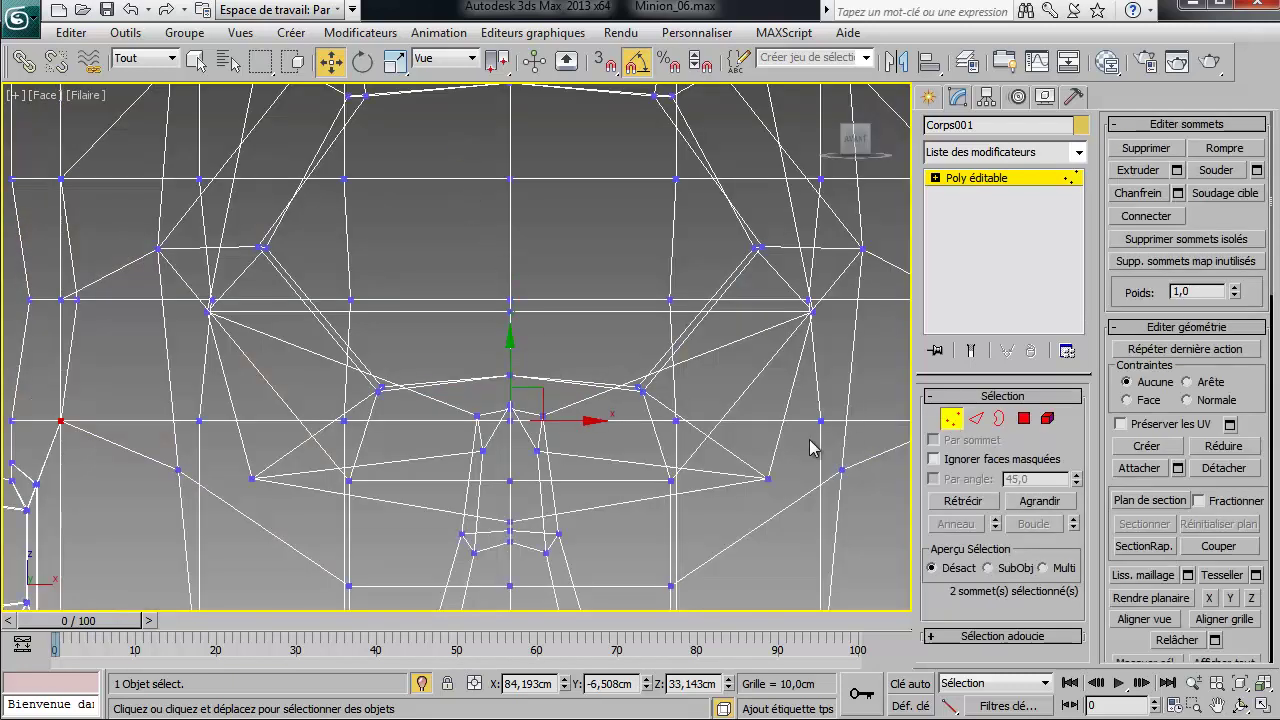
pyautogui.moveTo(350, 367); pyautogui.dragTo(667, 401)
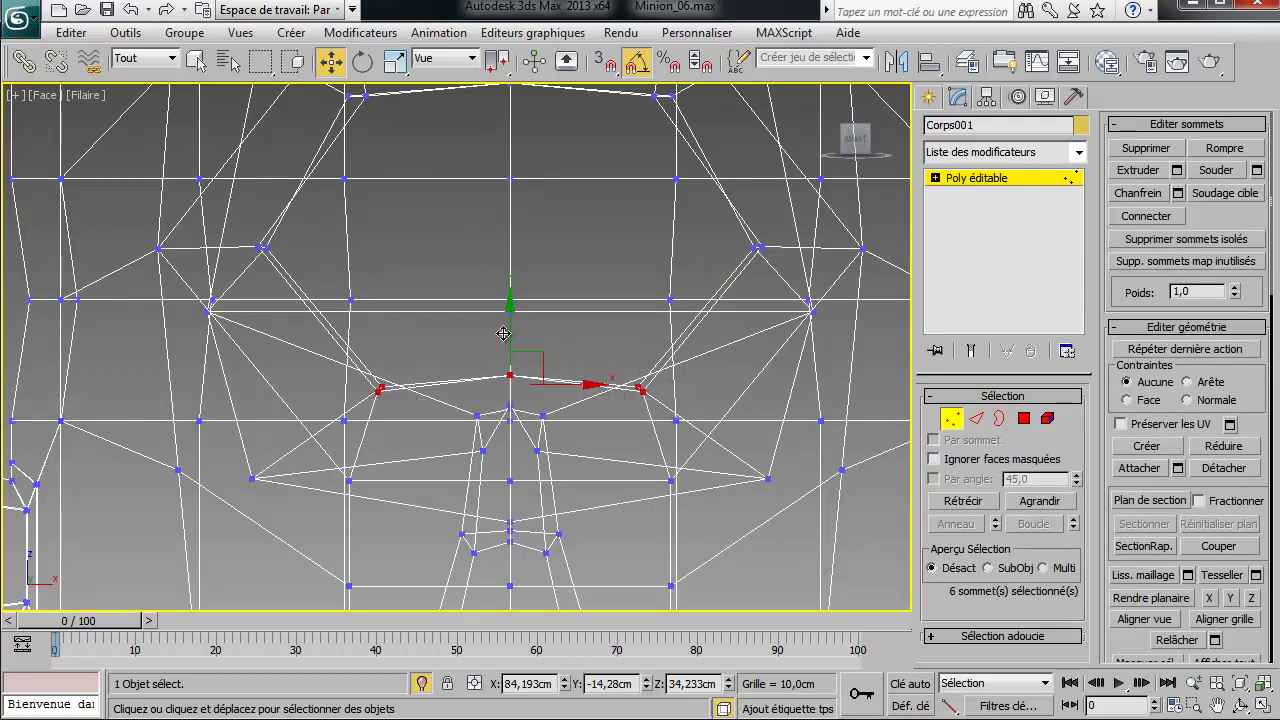
pyautogui.moveTo(509, 332); pyautogui.dragTo(514, 398)
# In shaded perspective, select the three vertices just below the lower lip and move them to about Y -14.2 cm, Z 30 cm
pyautogui.press('p')
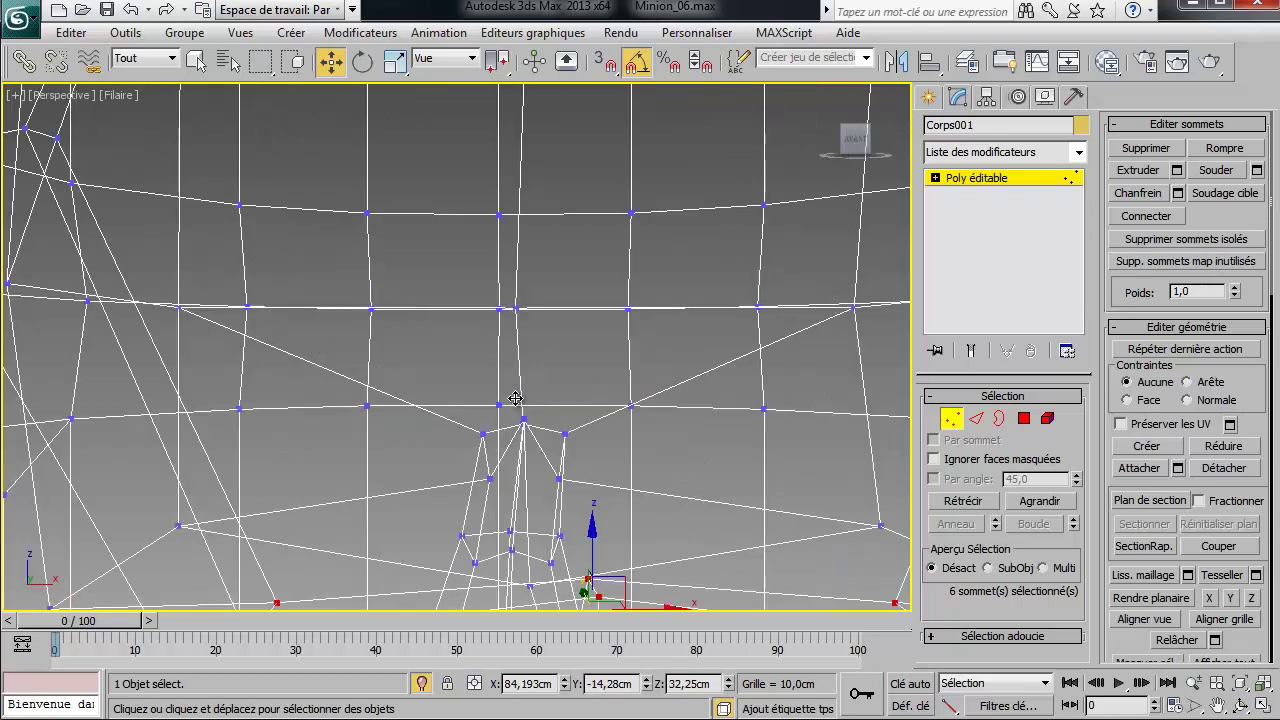
pyautogui.press('F3')
pyautogui.scroll(-5, 515, 398)
pyautogui.moveTo(534, 418)
pyautogui.keyDown('alt'); pyautogui.mouseDown(button='middle')
pyautogui.moveTo(624, 426)
pyautogui.moveTo(614, 443)
pyautogui.mouseUp(button='middle'); pyautogui.keyUp('alt')
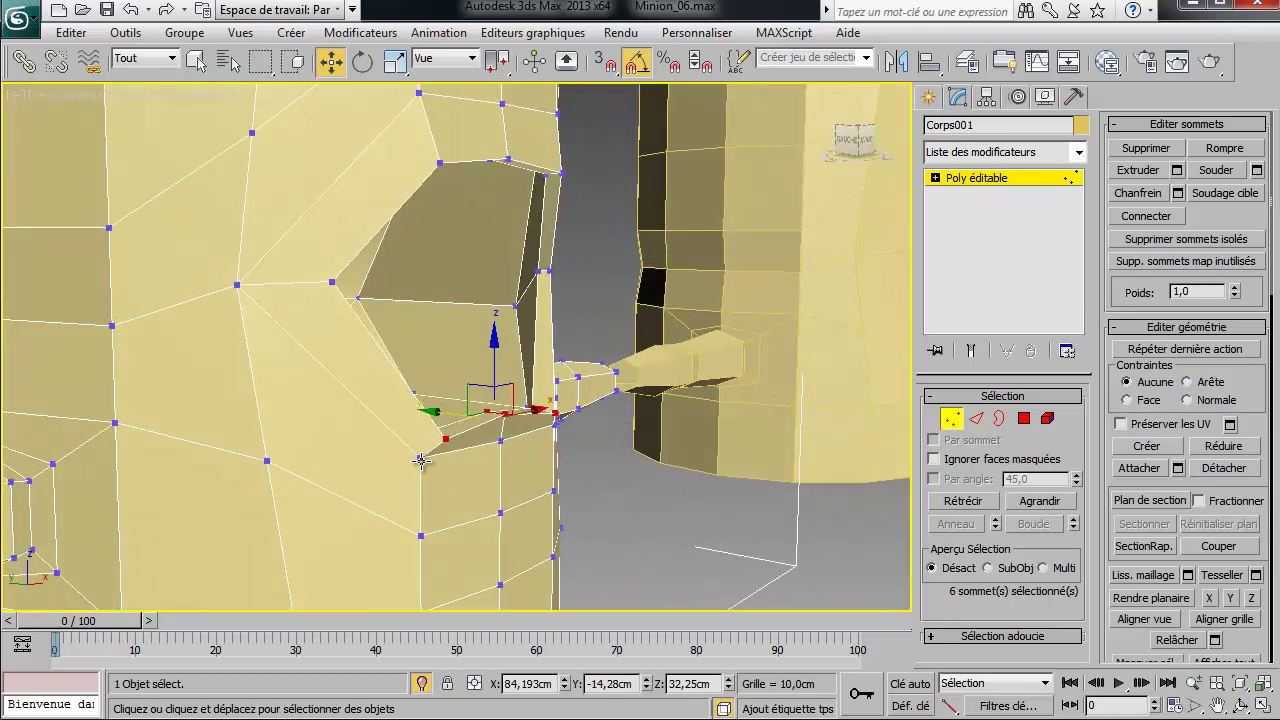
pyautogui.click(420, 457)
pyautogui.keyDown('ctrl'); pyautogui.click(501, 441); pyautogui.keyUp('ctrl')
pyautogui.moveTo(565, 475)
pyautogui.keyDown('alt'); pyautogui.mouseDown(button='middle')
pyautogui.moveTo(540, 476)
pyautogui.moveTo(588, 475)
pyautogui.mouseUp(button='middle'); pyautogui.keyUp('alt')
pyautogui.keyDown('ctrl'); pyautogui.click(607, 437); pyautogui.keyUp('ctrl')
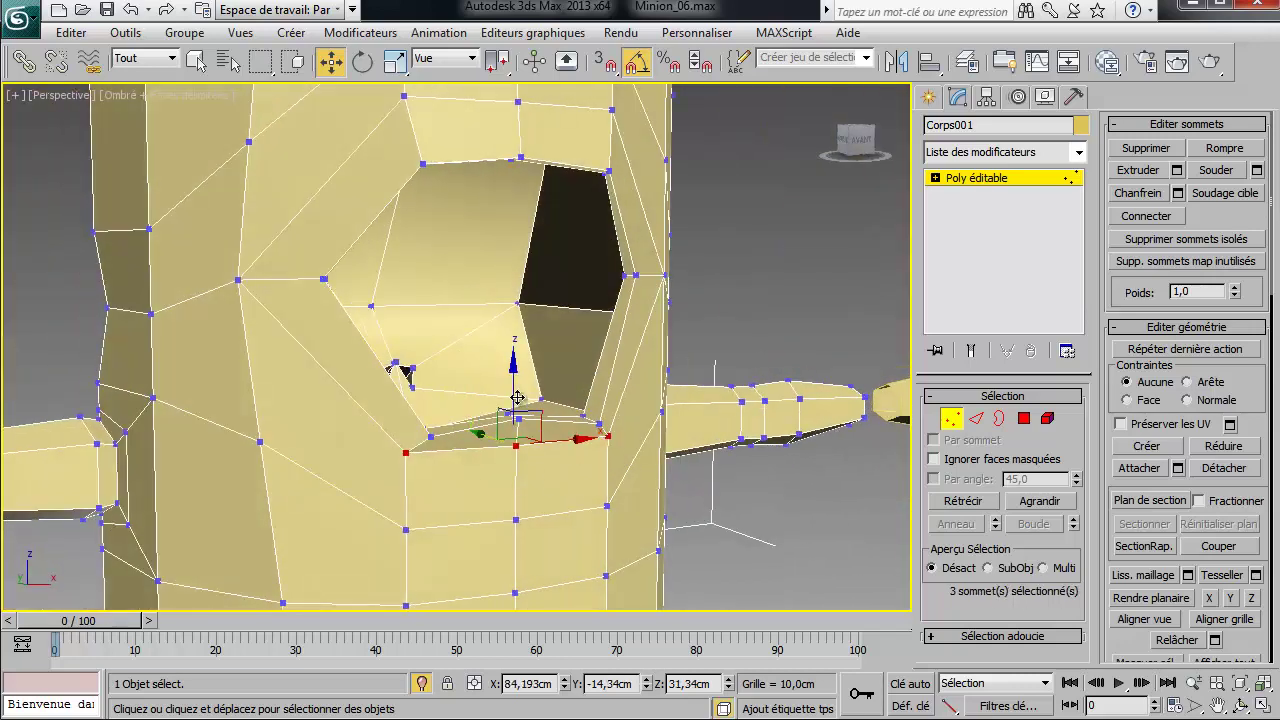
pyautogui.moveTo(514, 391); pyautogui.dragTo(514, 423)
pyautogui.keyDown('alt'); pyautogui.moveTo(514, 430); pyautogui.dragTo(624, 448, button='middle'); pyautogui.keyUp('alt')
pyautogui.moveTo(460, 474); pyautogui.dragTo(457, 479)
pyautogui.keyDown('alt'); pyautogui.moveTo(538, 490); pyautogui.dragTo(468, 512, button='middle'); pyautogui.keyUp('alt')
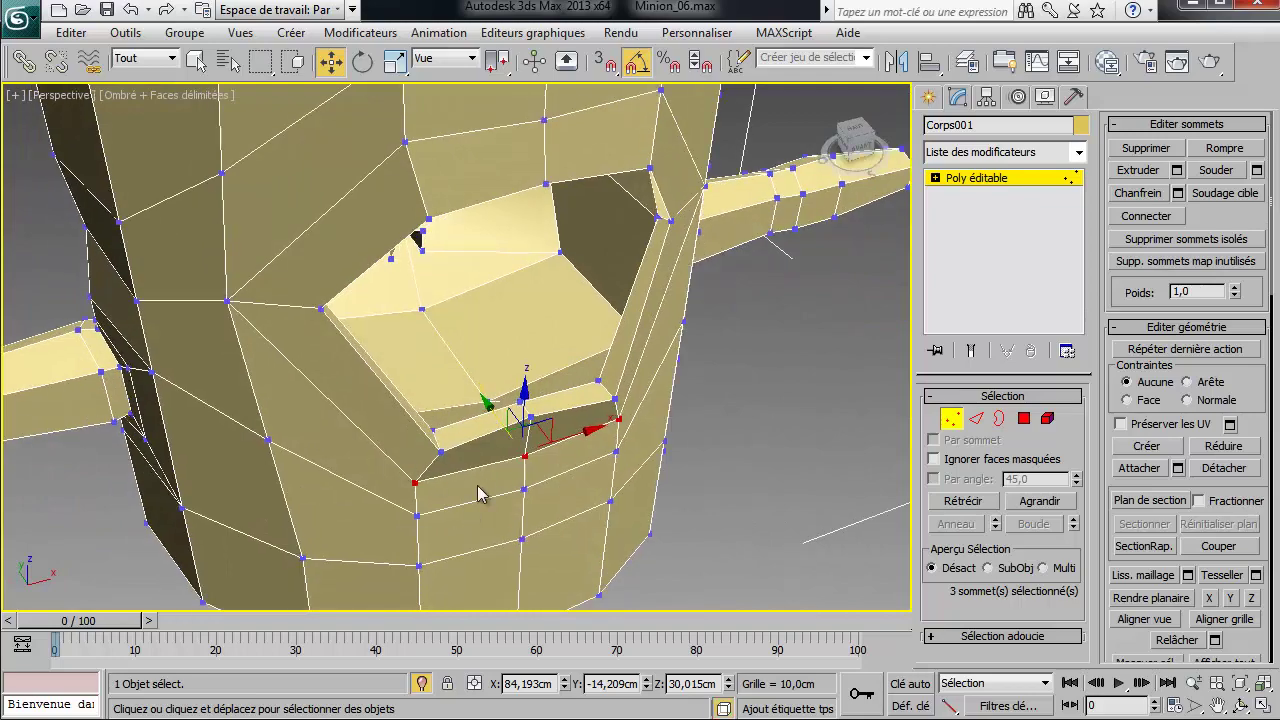
# Select the two vertices at the upper lip's centre, pull them forward to about Y -14.9 cm and raise them slightly
pyautogui.keyDown('alt'); pyautogui.moveTo(395, 440); pyautogui.dragTo(500, 293, button='middle'); pyautogui.keyUp('alt')
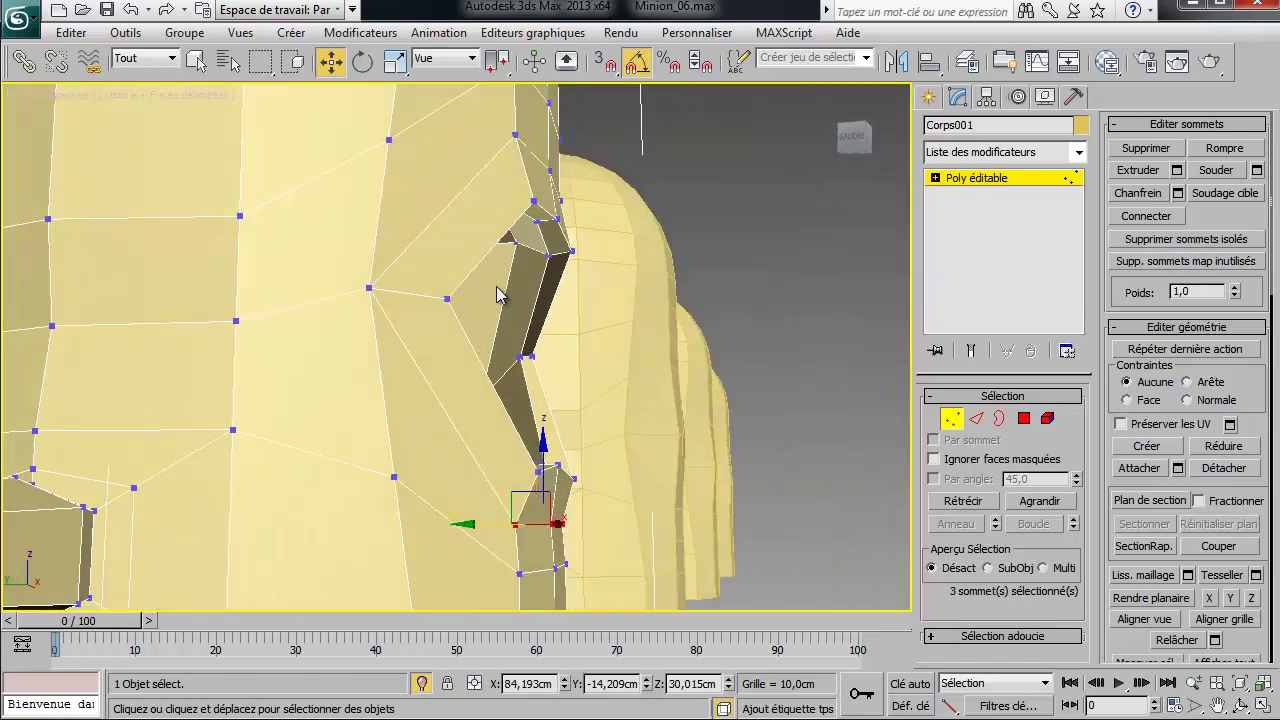
pyautogui.click(556, 219)
pyautogui.keyDown('ctrl'); pyautogui.click(537, 222); pyautogui.keyUp('ctrl')
pyautogui.moveTo(492, 227); pyautogui.dragTo(506, 247)
pyautogui.keyDown('alt'); pyautogui.moveTo(537, 333); pyautogui.dragTo(422, 350, button='middle'); pyautogui.keyUp('alt')
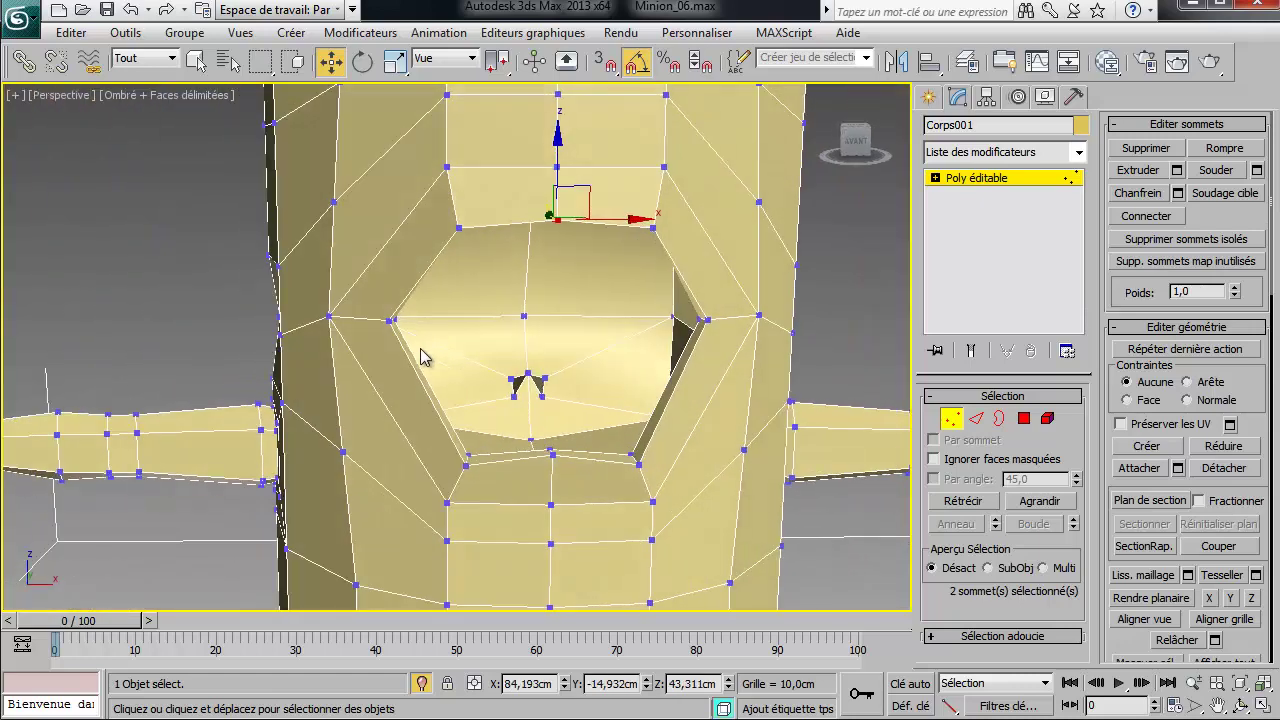
pyautogui.moveTo(559, 174); pyautogui.dragTo(559, 150)
# Raise the central vertex just above the upper lip to about Z 46.6 cm
pyautogui.keyDown('alt'); pyautogui.moveTo(563, 166); pyautogui.dragTo(632, 214, button='middle'); pyautogui.keyUp('alt')
pyautogui.click(558, 160)
pyautogui.moveTo(558, 160); pyautogui.dragTo(558, 97)
pyautogui.hotkey('shift', 'z')
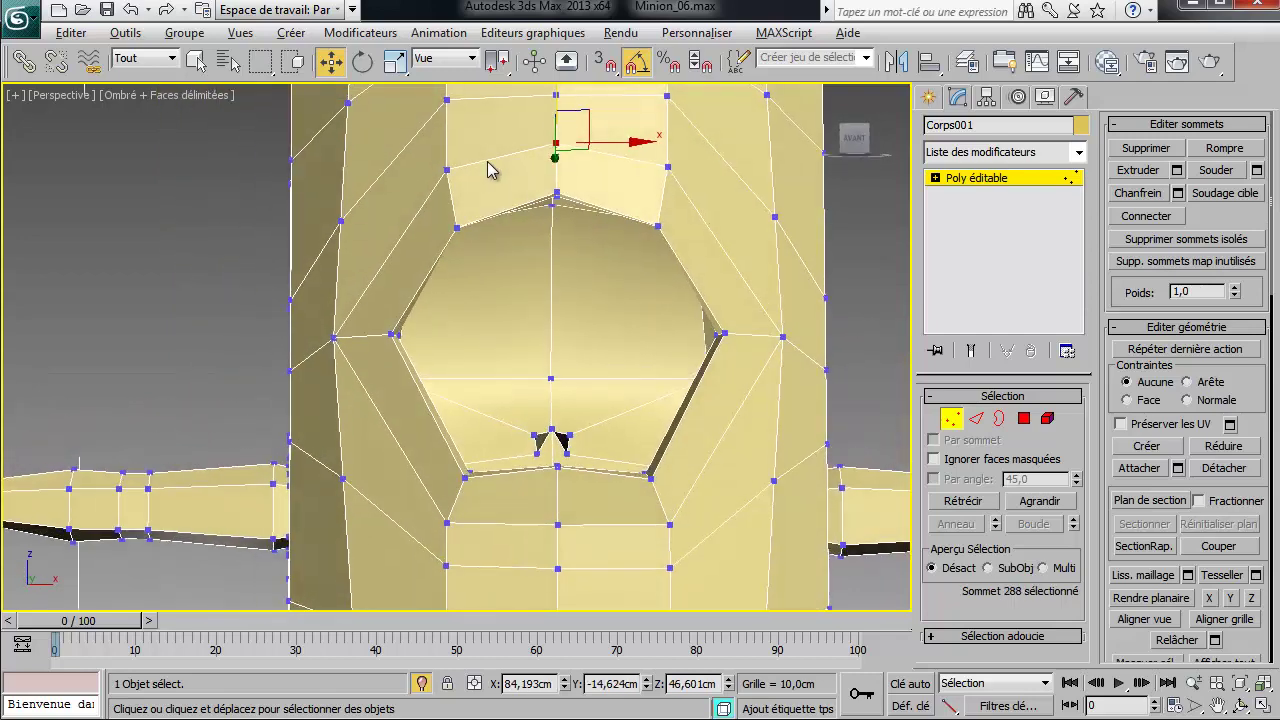
# Raise the two vertices either side of the centre above the upper lip, the left one to about Z 46 cm, and leave vertex editing
pyautogui.hotkey('shift', 'z')
pyautogui.click(446, 168)
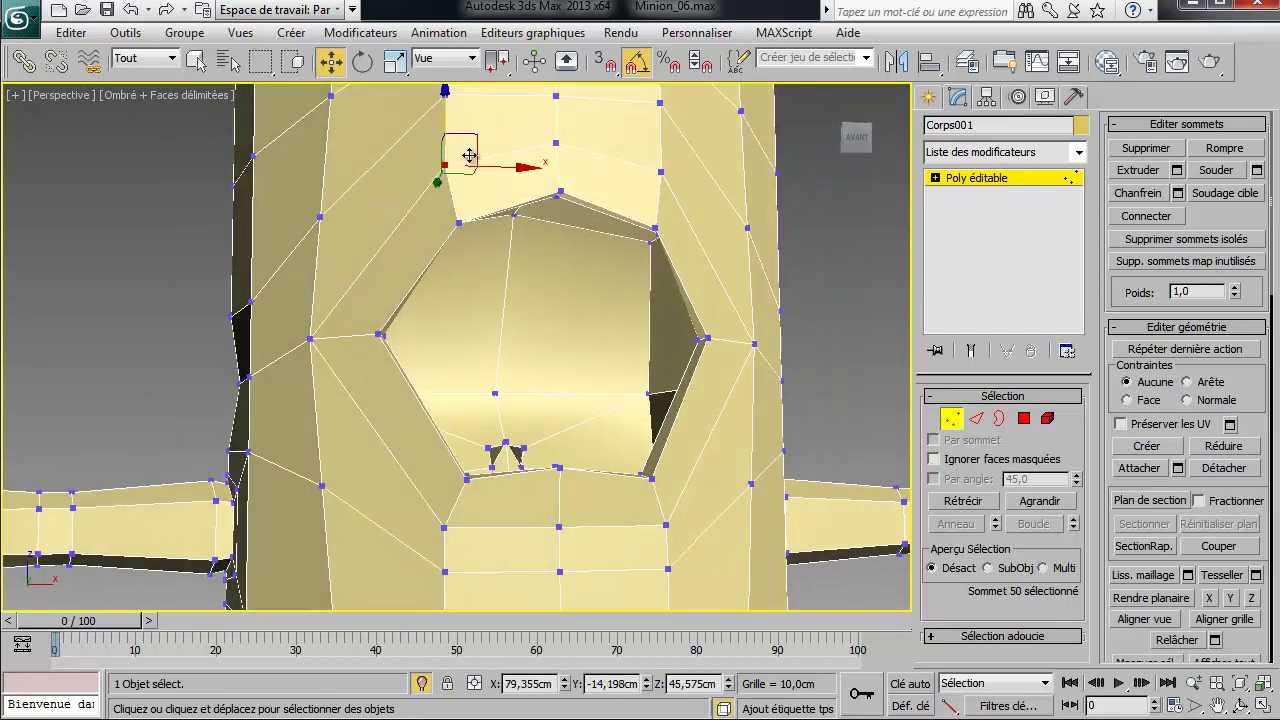
pyautogui.moveTo(449, 118); pyautogui.dragTo(447, 104)
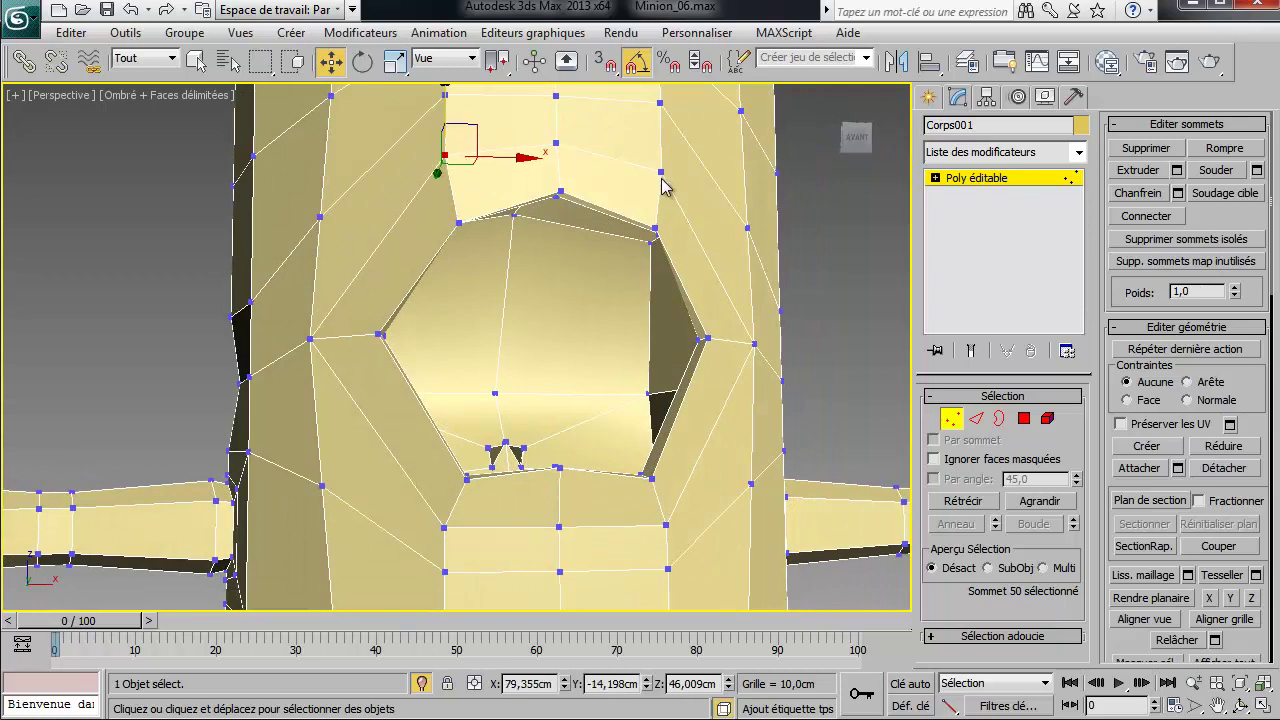
pyautogui.click(660, 173)
pyautogui.moveTo(659, 122); pyautogui.dragTo(662, 116)
pyautogui.click(755, 296)
pyautogui.keyDown('alt'); pyautogui.moveTo(729, 287); pyautogui.dragTo(698, 288, button='middle'); pyautogui.keyUp('alt')
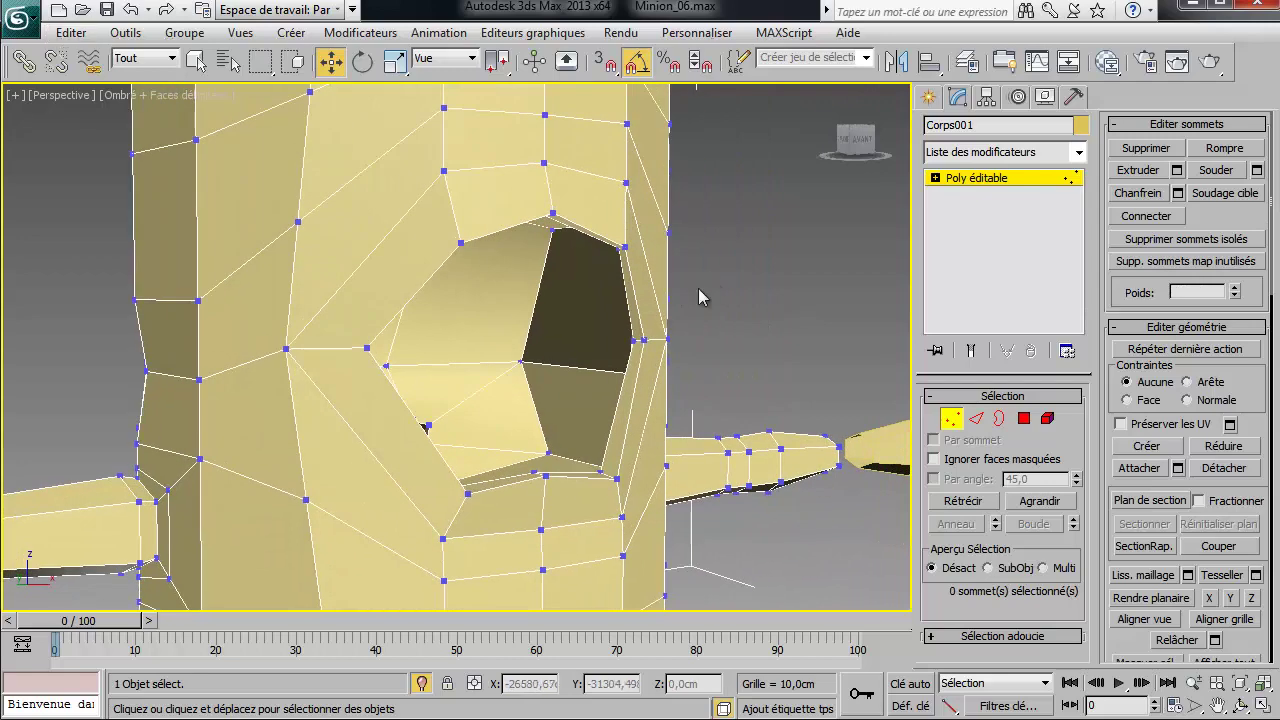
pyautogui.click(985, 180)
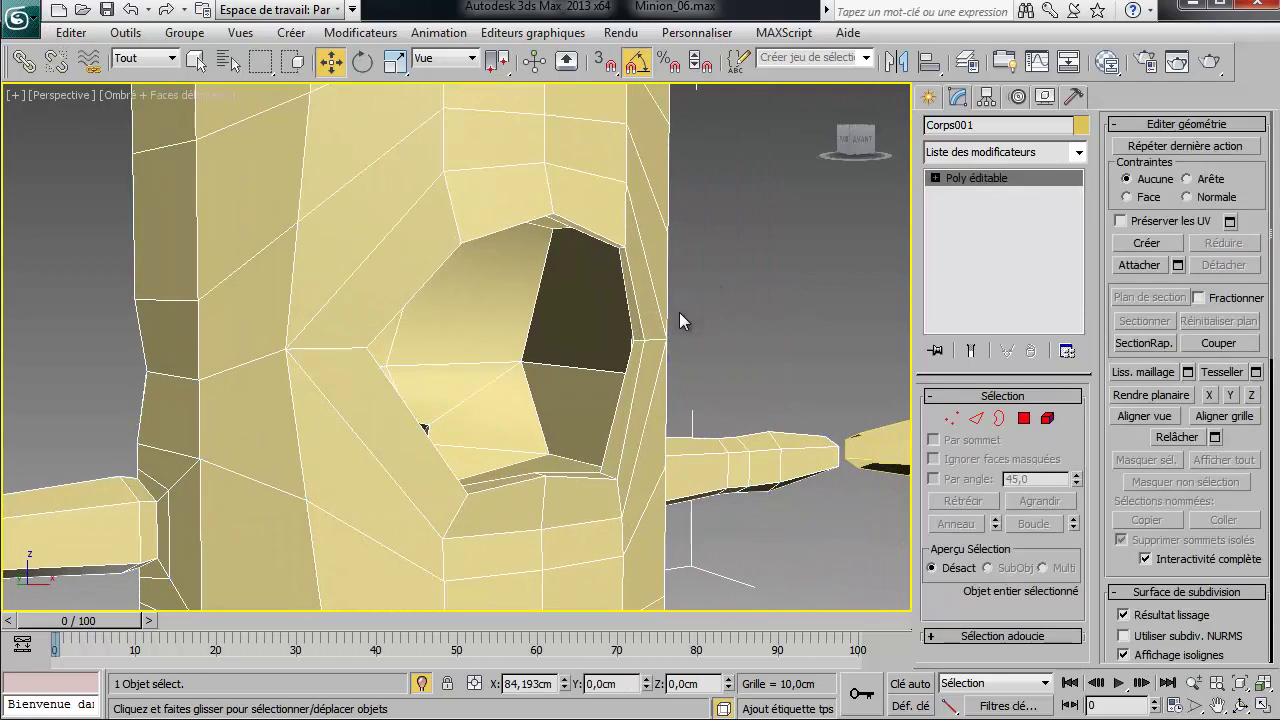
# Select the yellow body Corps and add an Interpolateur modifier between Poly éditable and Lissage rapide
pyautogui.scroll(-6, 679, 306)
pyautogui.moveTo(562, 369); pyautogui.dragTo(700, 375, button='middle')
pyautogui.scroll(-3, 409, 374)
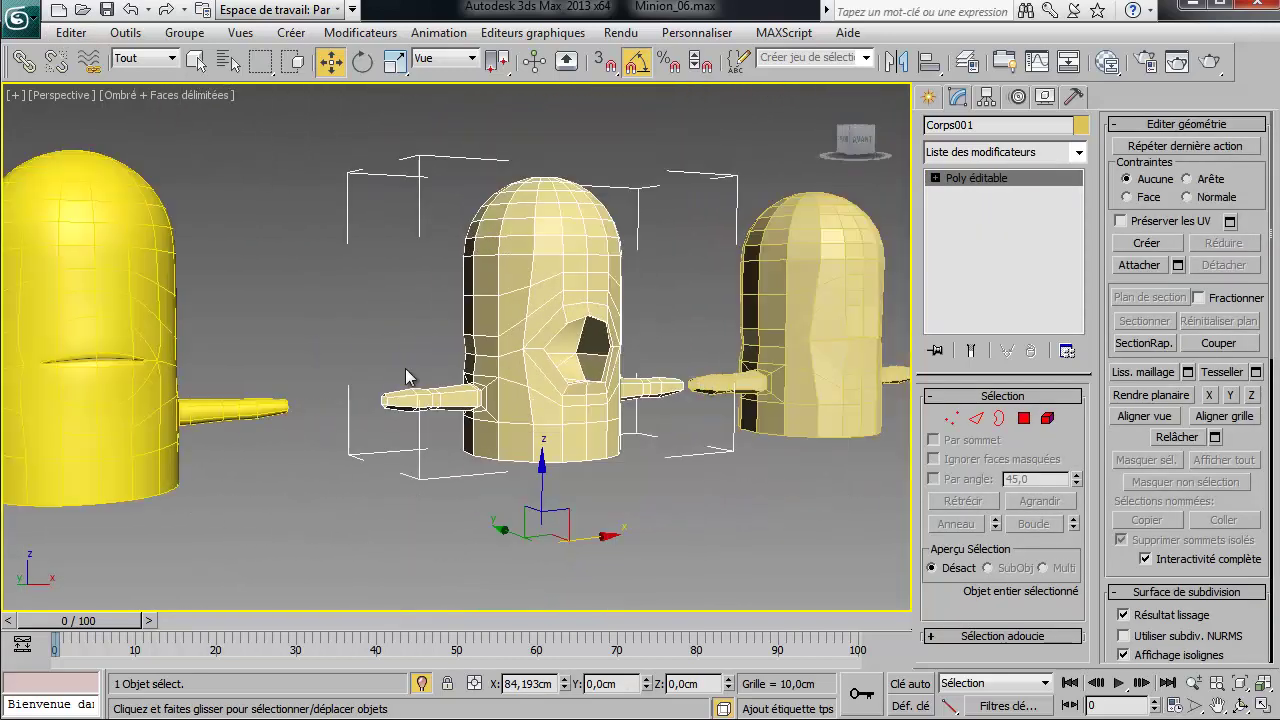
pyautogui.click(33, 292)
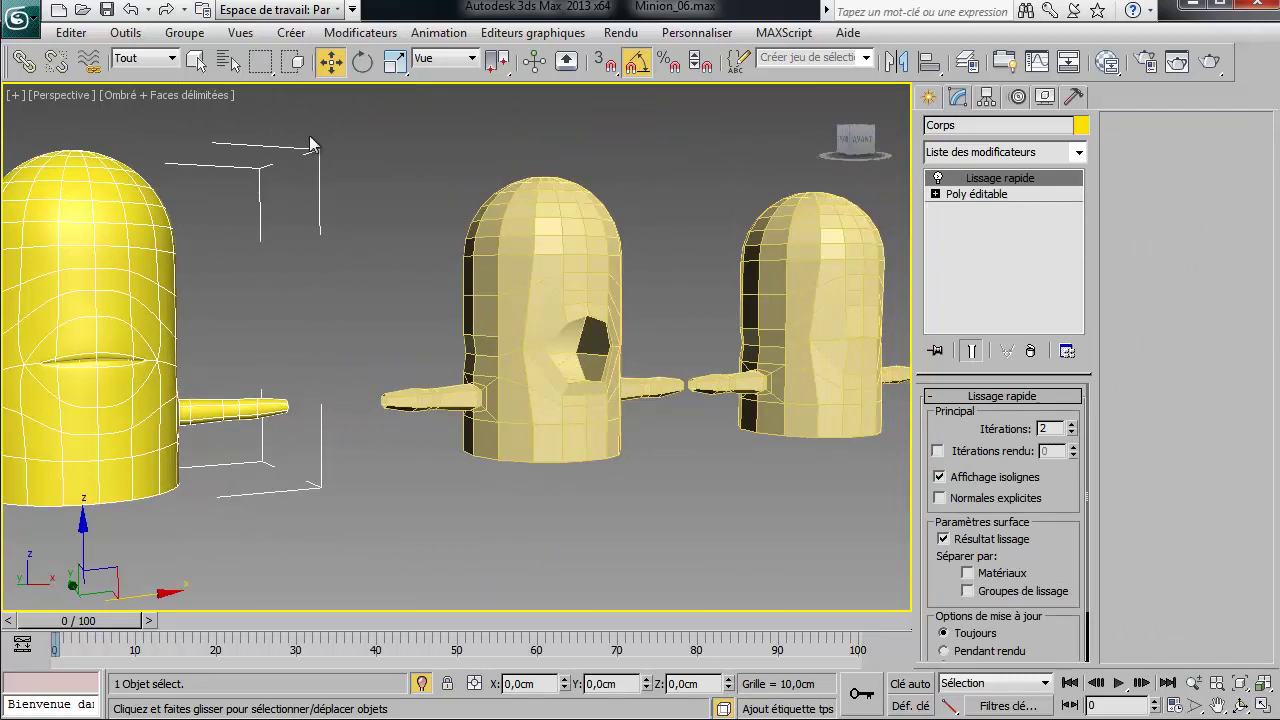
pyautogui.click(1009, 197)
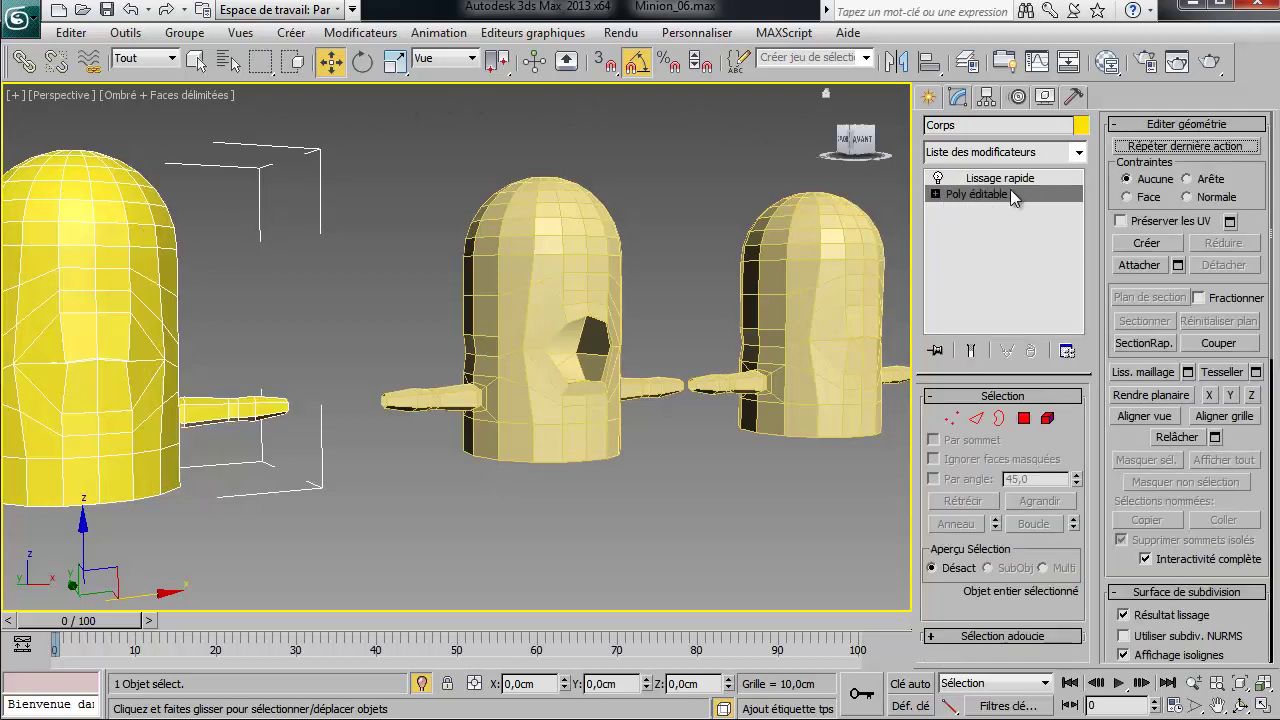
pyautogui.click(1039, 194)
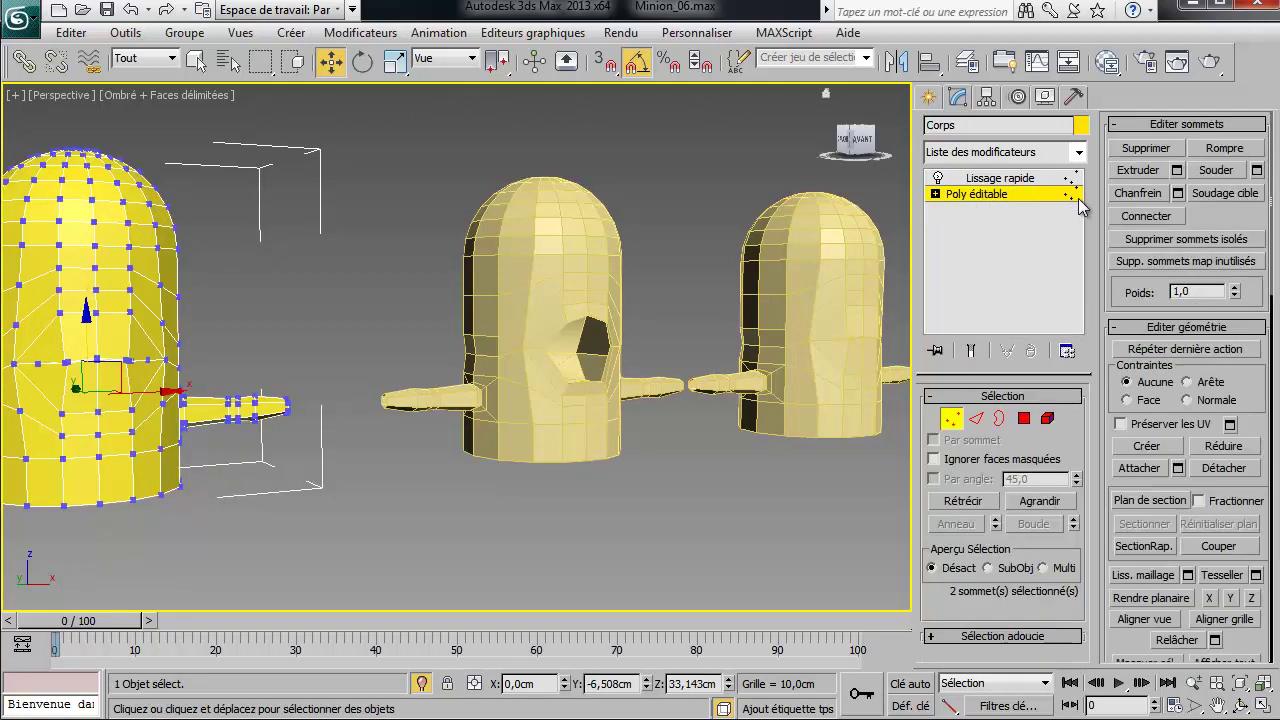
pyautogui.click(994, 199)
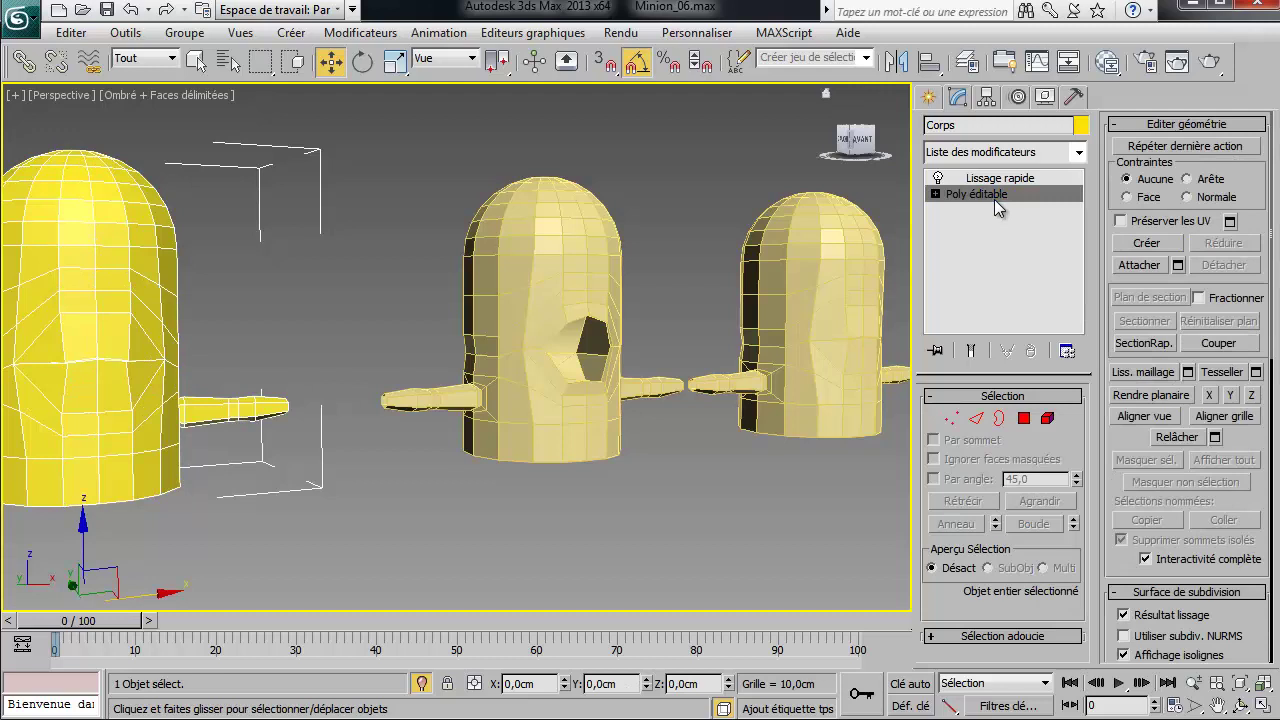
pyautogui.click(1079, 152)
pyautogui.scroll(-5, 1097, 328)
pyautogui.scroll(-9, 1097, 328)
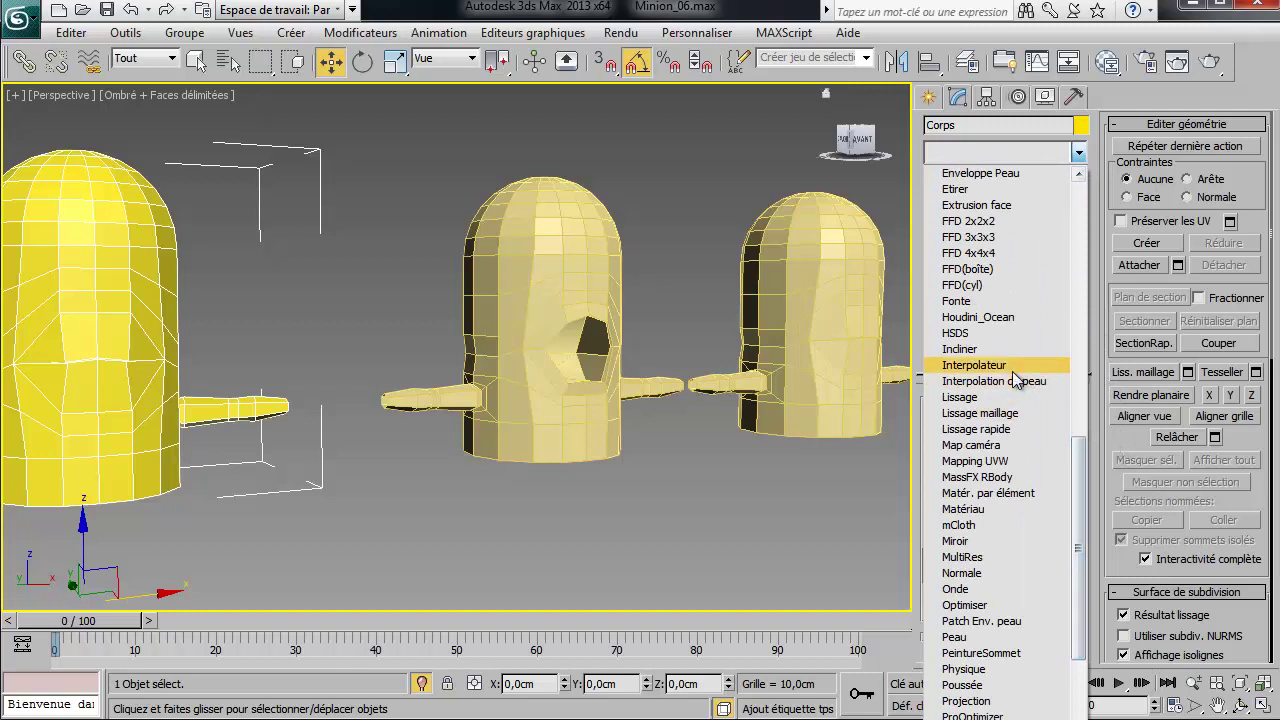
pyautogui.click(1010, 366)
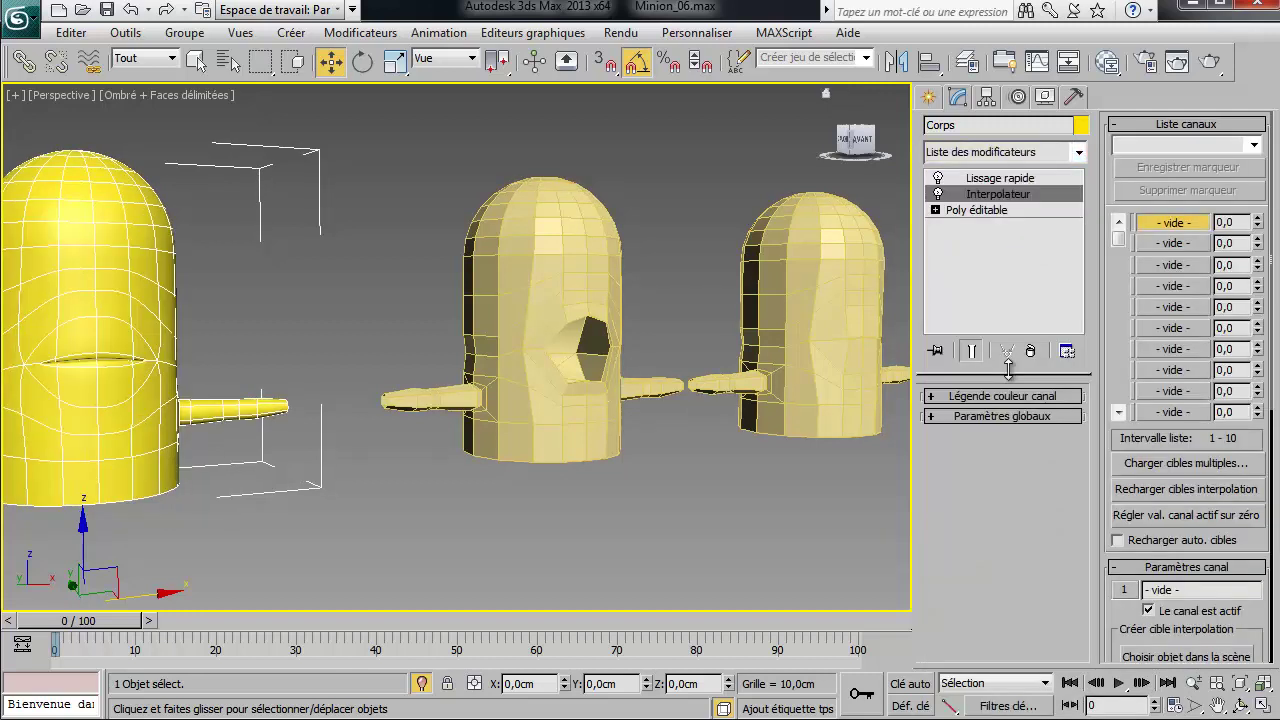
# Load Corps001 from the scene as the target of the first Interpolateur channel and try out the channel's value
pyautogui.moveTo(490, 425); pyautogui.dragTo(648, 413, button='middle')
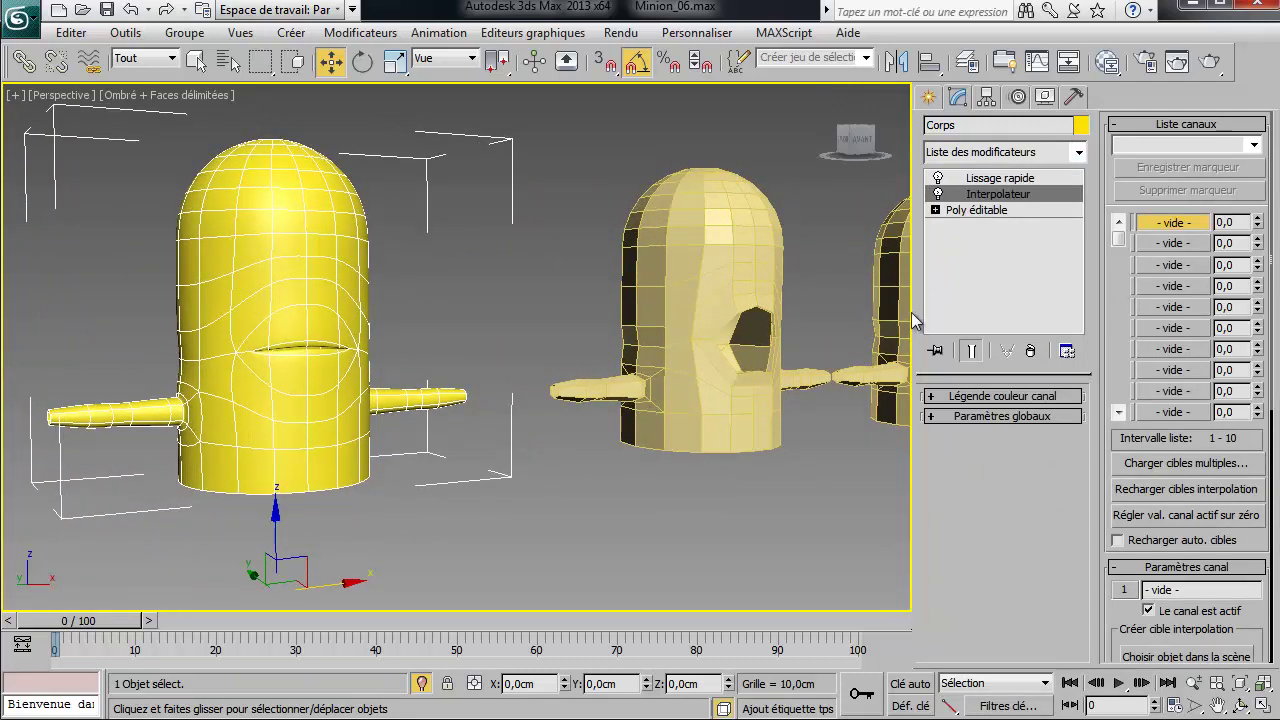
pyautogui.moveTo(918, 297); pyautogui.dragTo(859, 302)
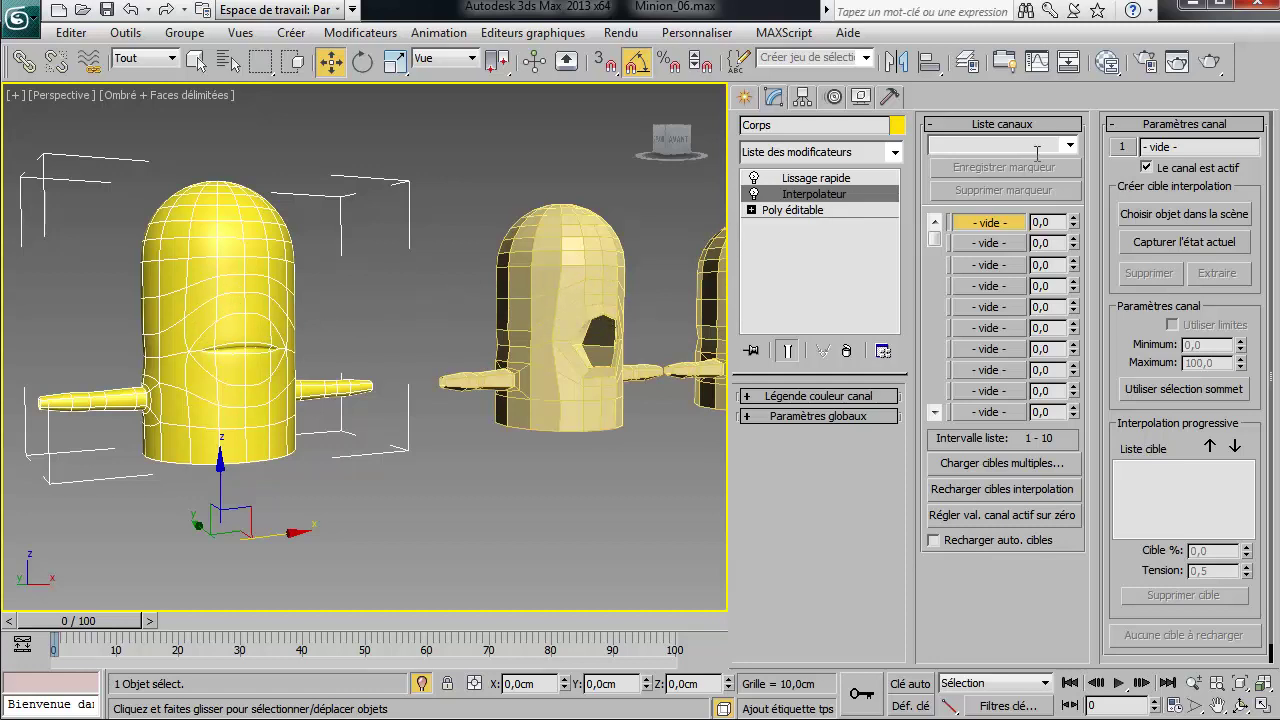
pyautogui.keyDown('alt'); pyautogui.moveTo(479, 380); pyautogui.dragTo(492, 379, button='middle'); pyautogui.keyUp('alt')
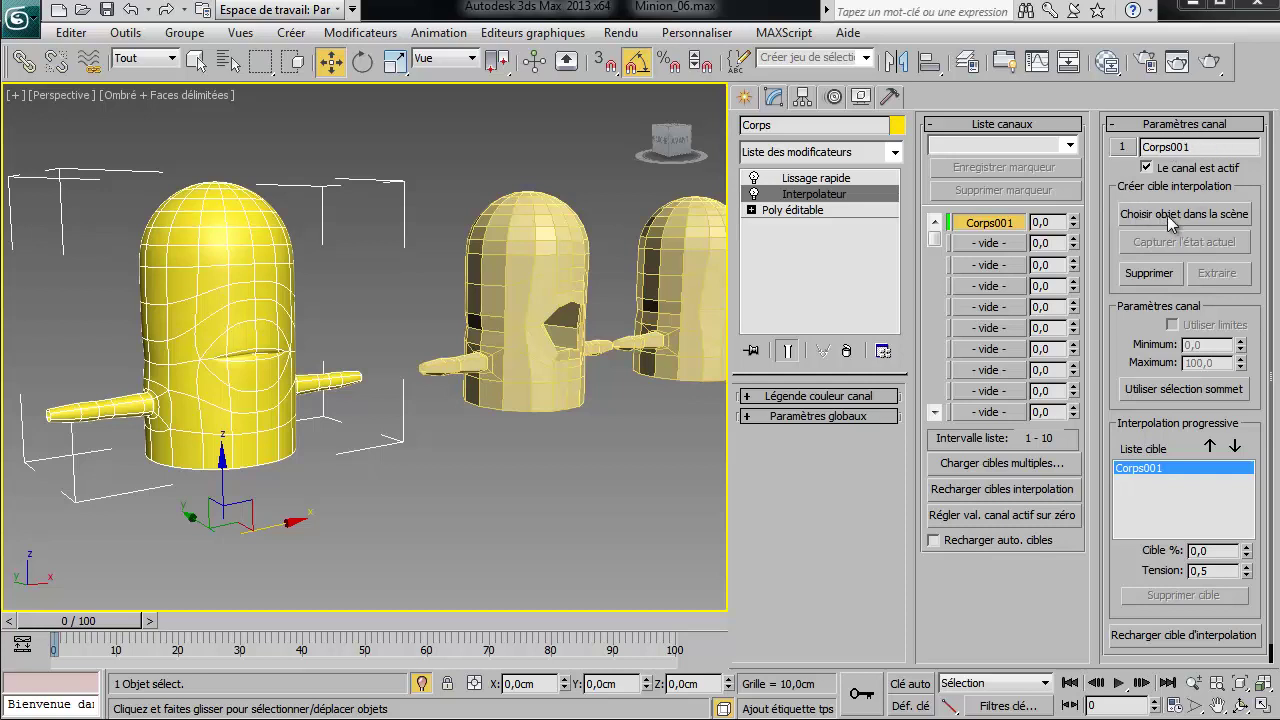
pyautogui.click(1167, 215)
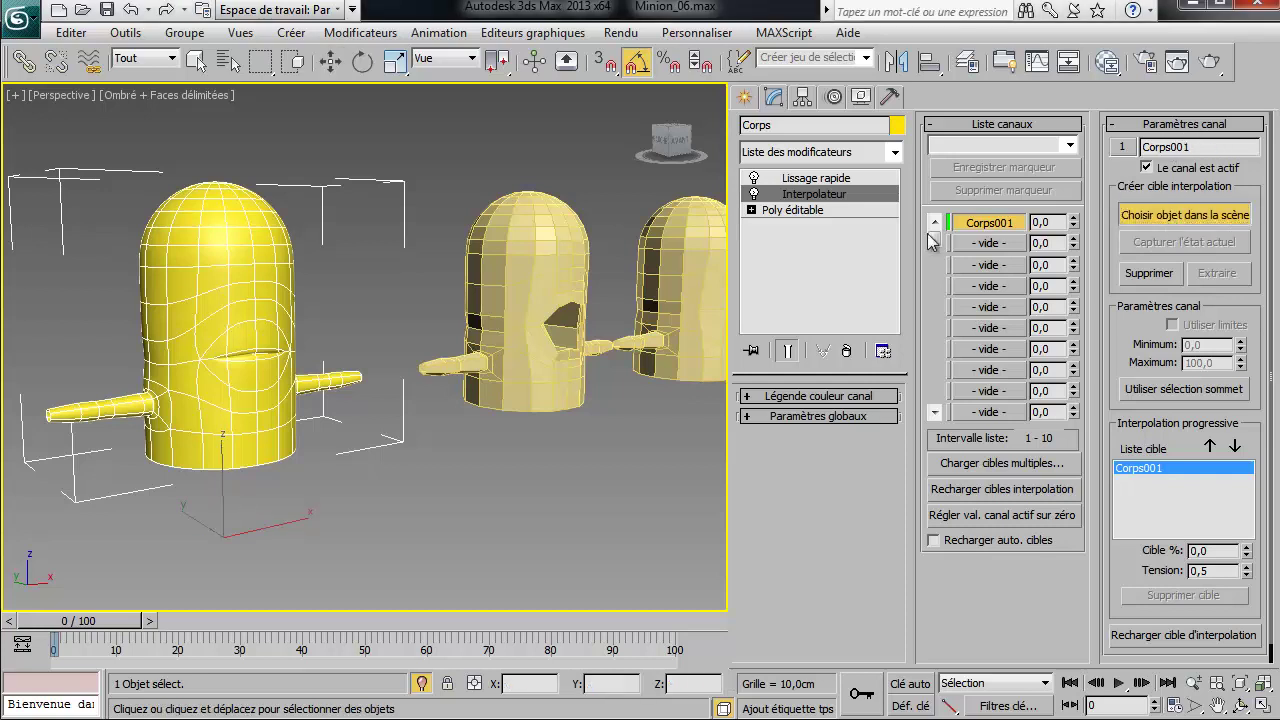
pyautogui.click(521, 322)
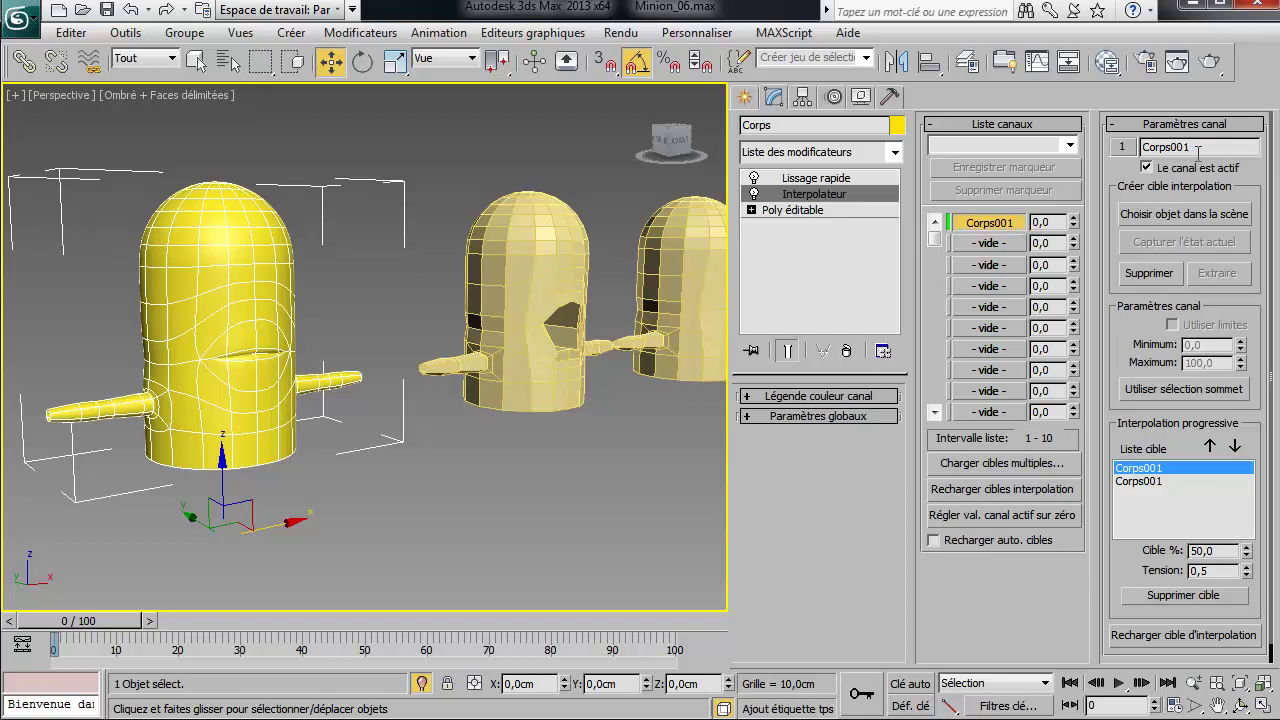
pyautogui.moveTo(1075, 230); pyautogui.dragTo(1040, 262)
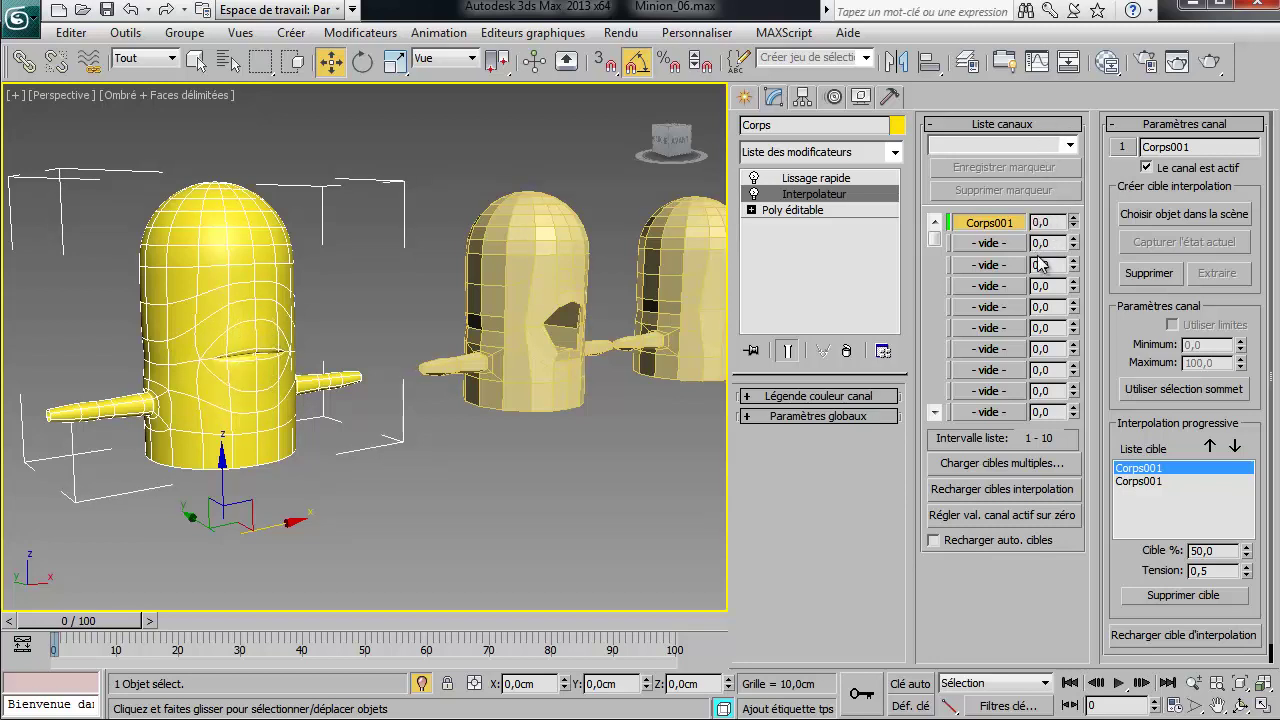
# Select the body copy Corps002 and open its vertices for editing in the front view
pyautogui.click(690, 283)
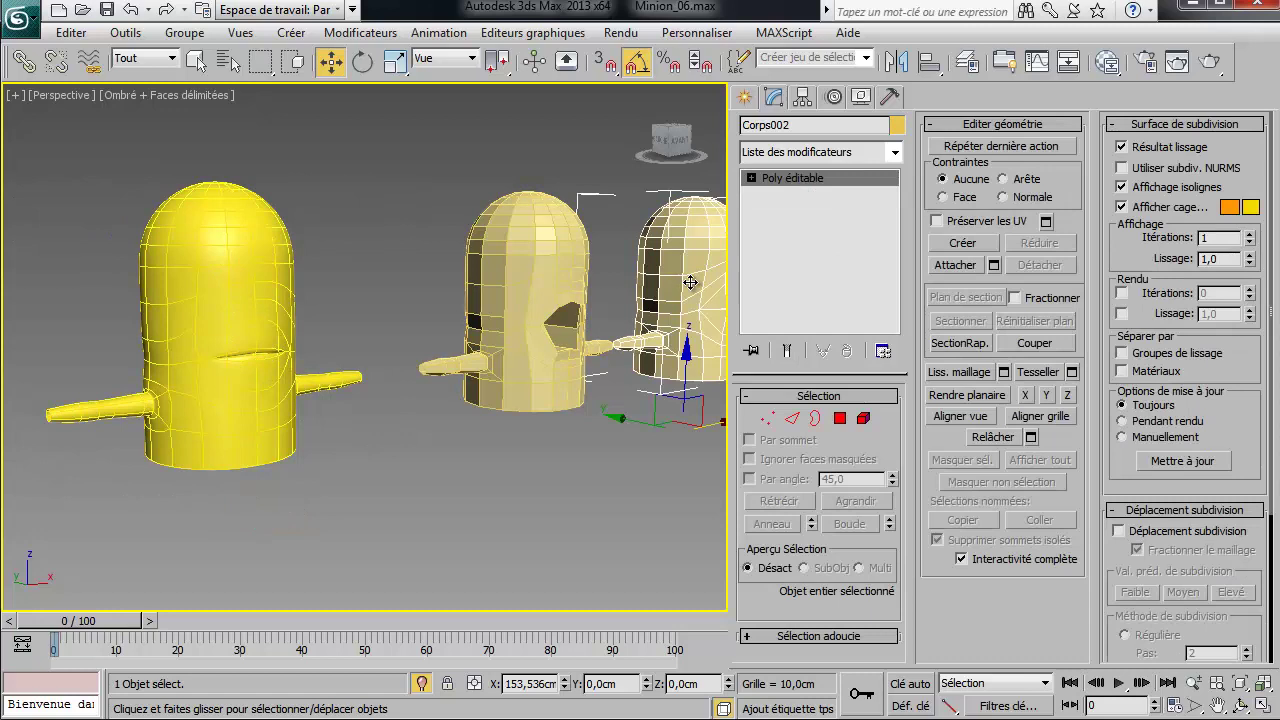
pyautogui.press('f')
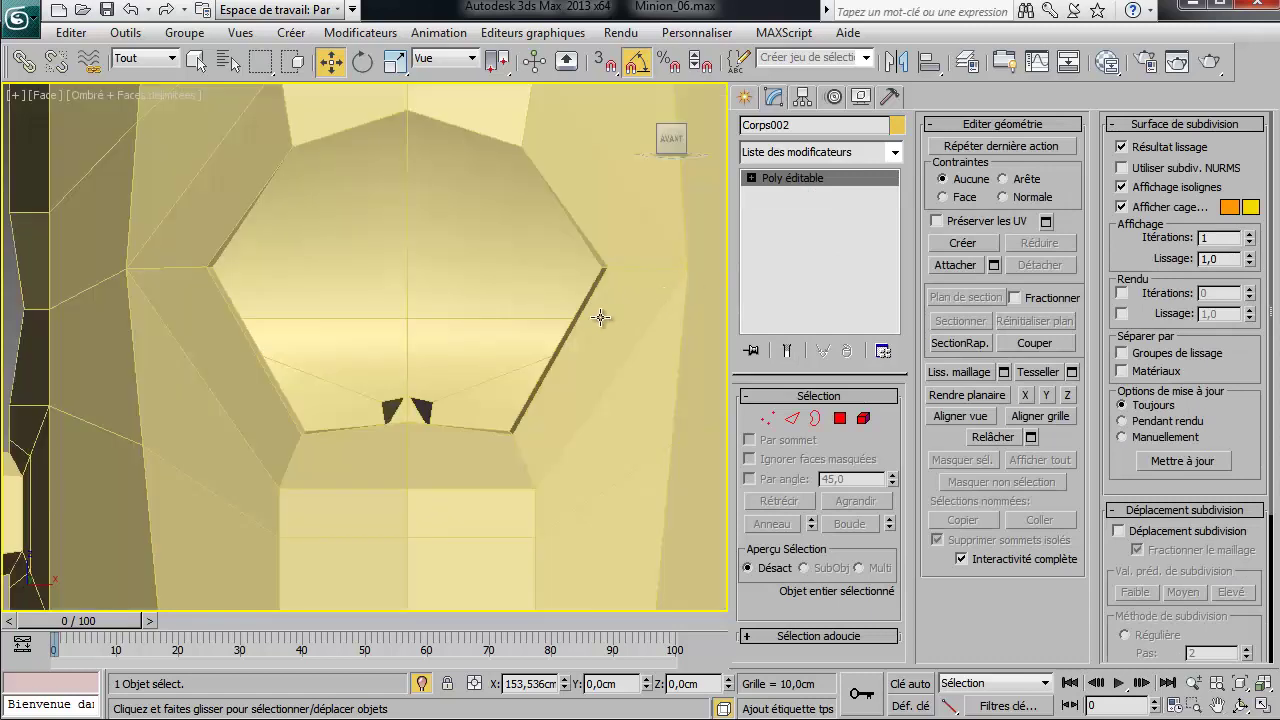
pyautogui.click(766, 420)
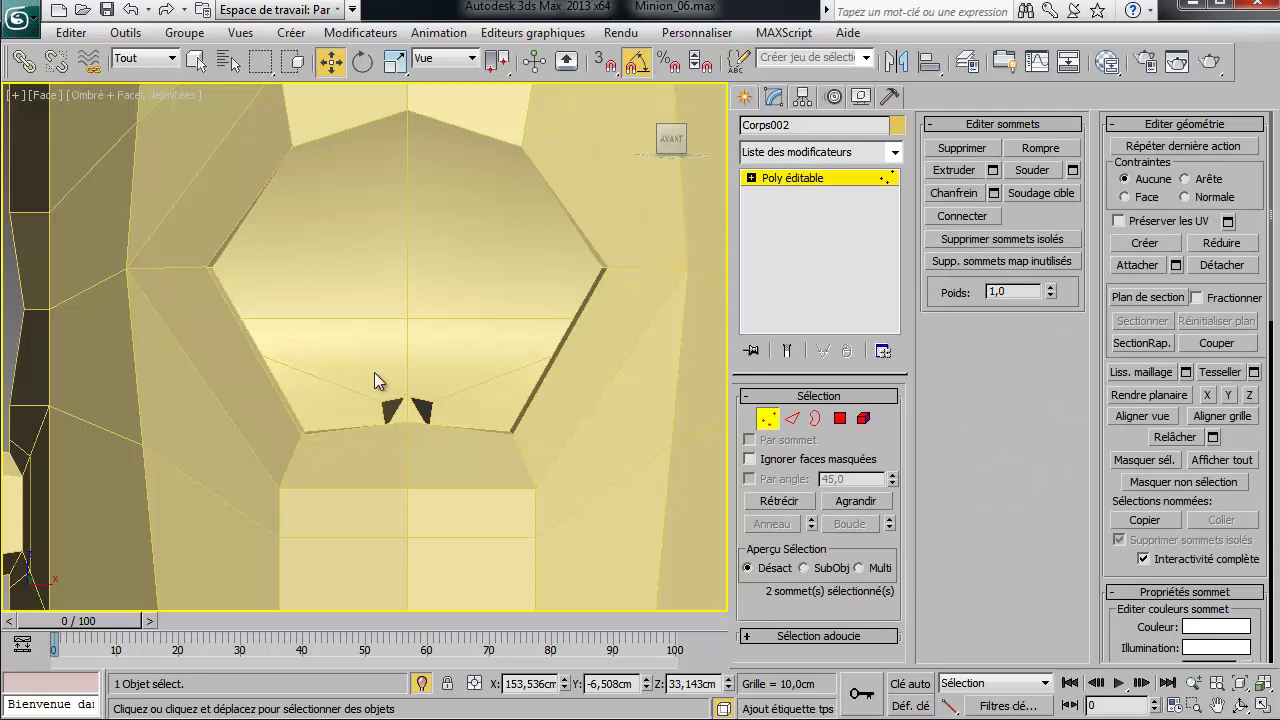
pyautogui.scroll(-5, 440, 357)
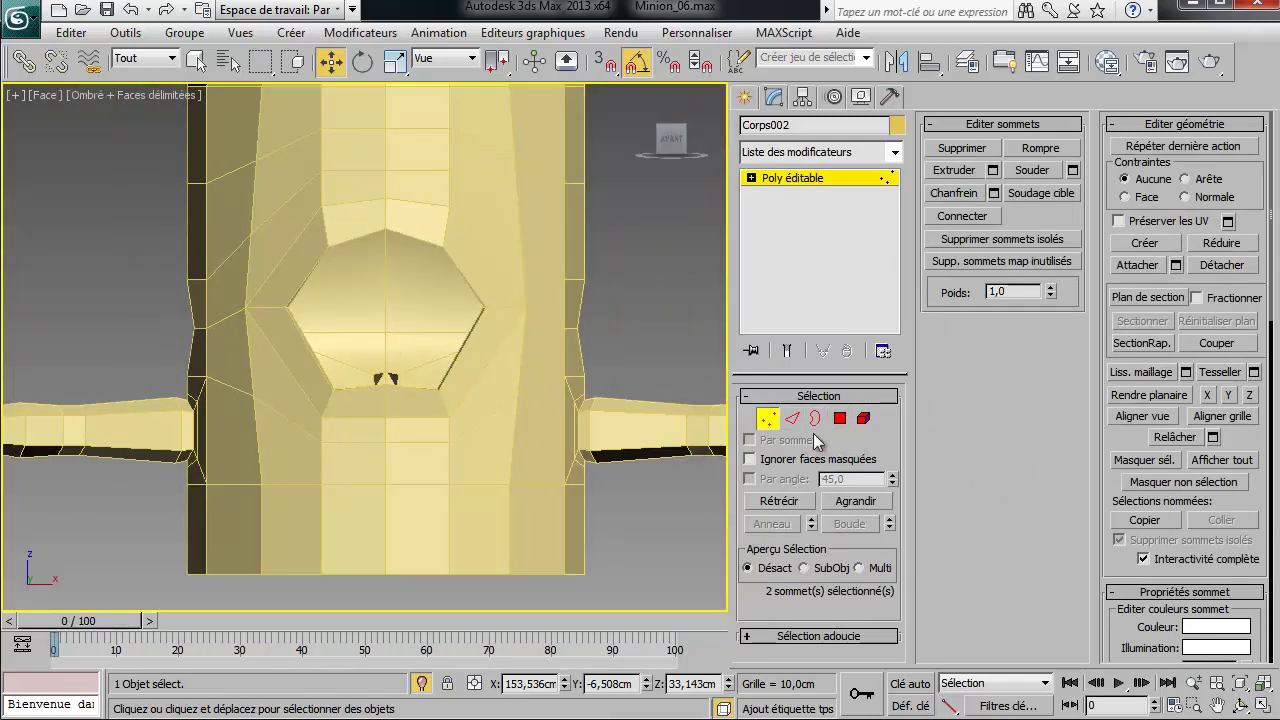
pyautogui.click(840, 420)
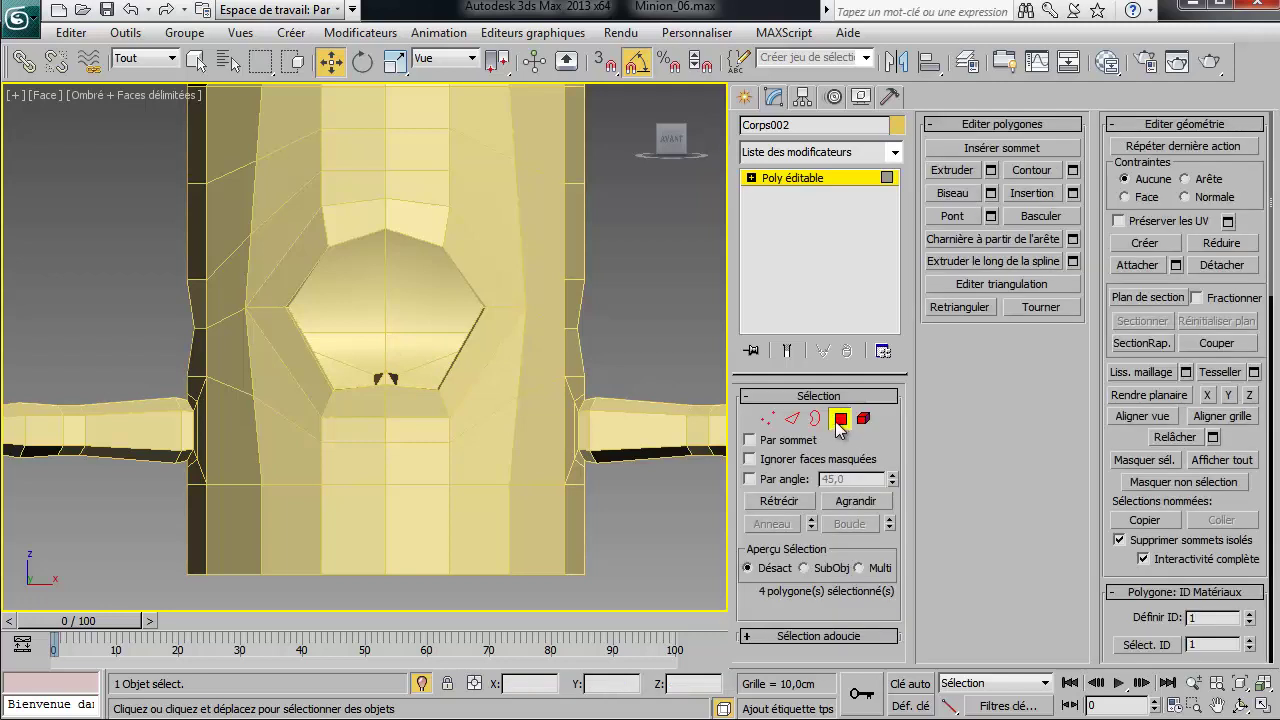
pyautogui.click(767, 419)
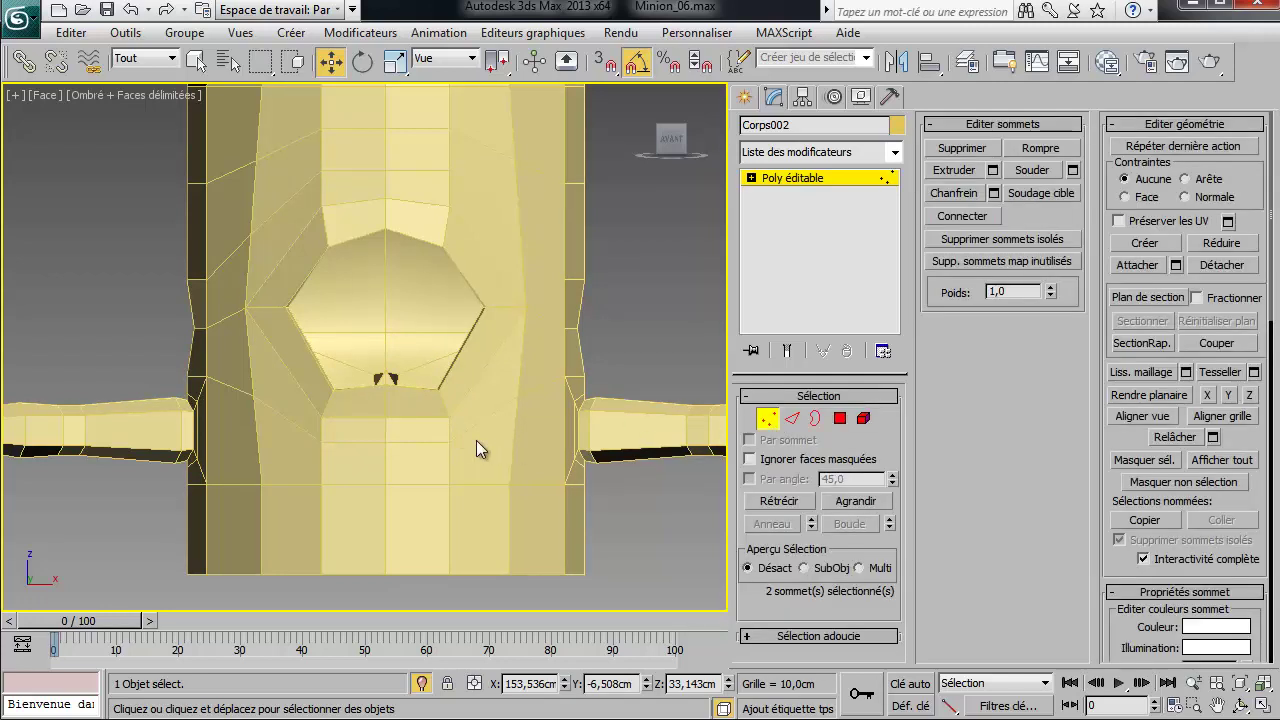
# In the front wireframe view, select the two overlapping vertices at the left corner of the Corps002 mouth
pyautogui.scroll(4, 400, 418)
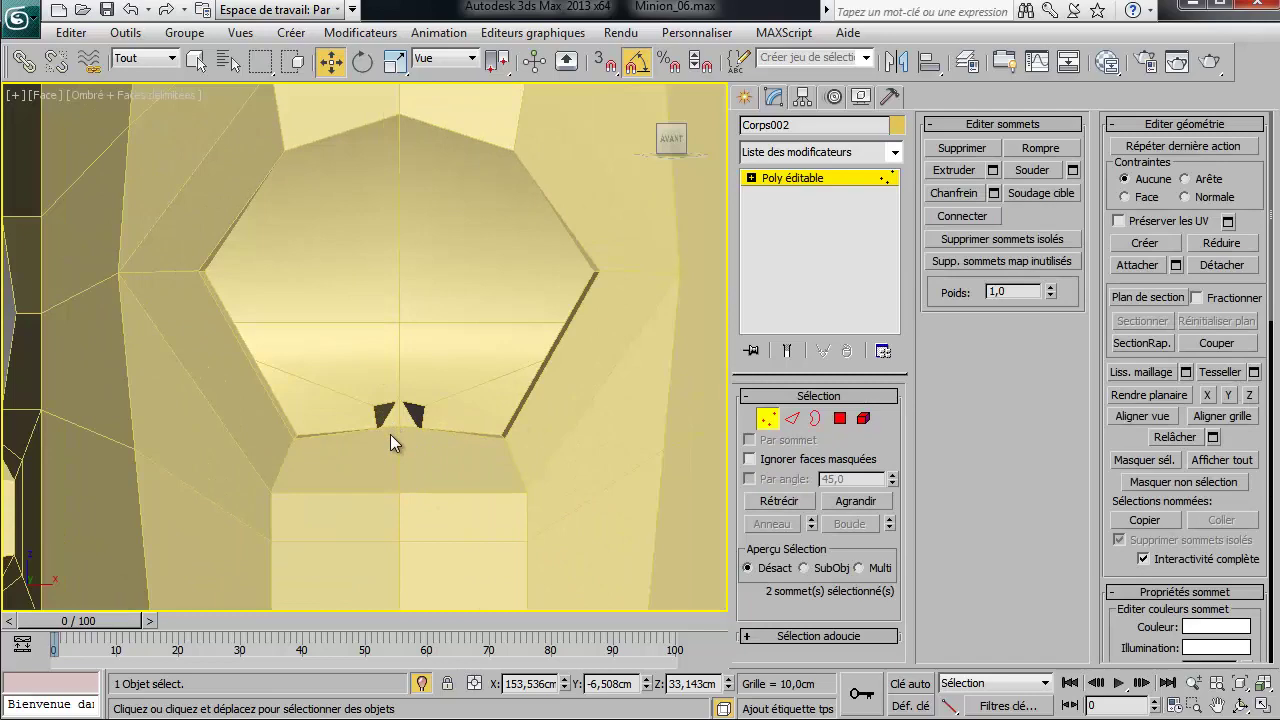
pyautogui.press('F3')
pyautogui.scroll(-6, 402, 452)
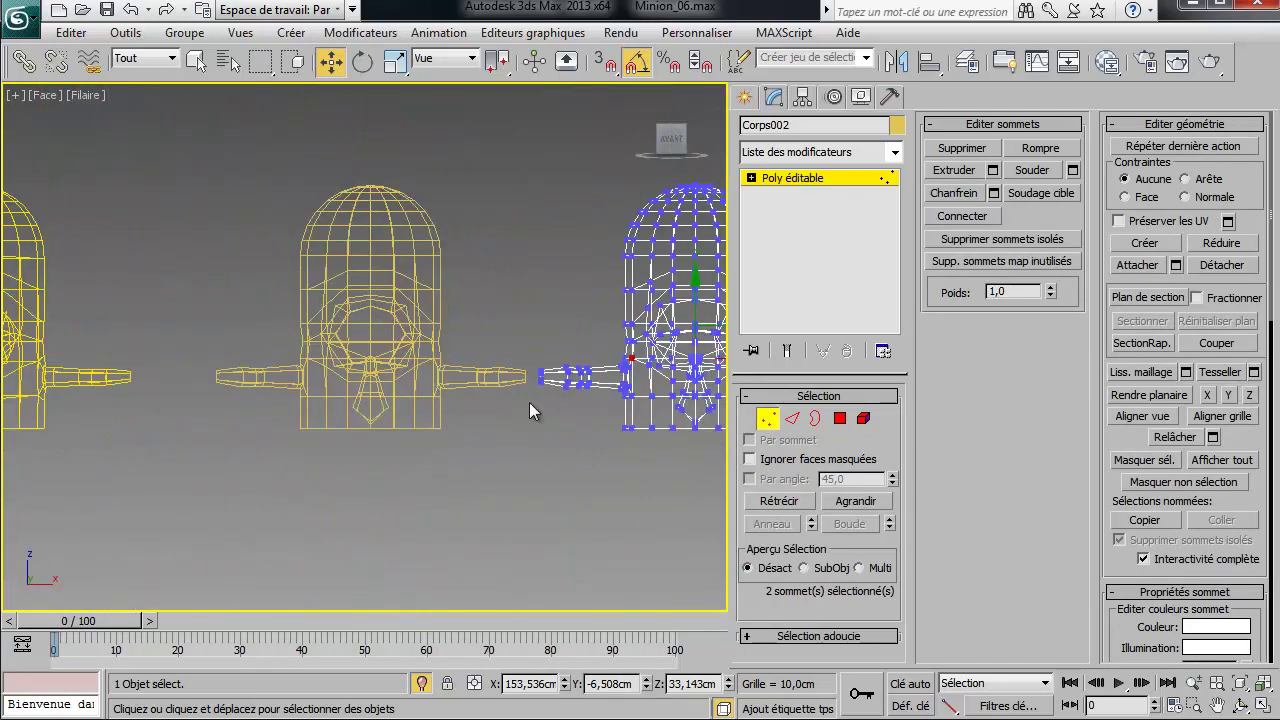
pyautogui.scroll(-5, 314, 423)
pyautogui.scroll(8, 391, 400)
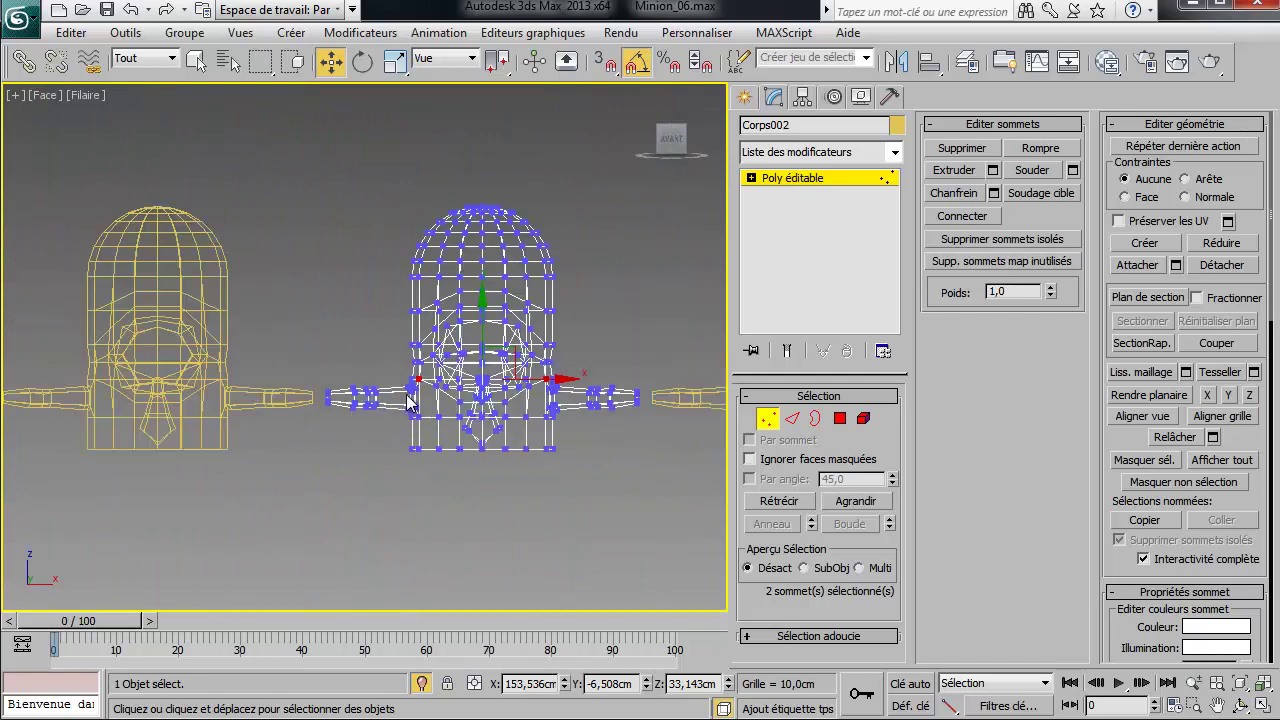
pyautogui.moveTo(530, 390); pyautogui.dragTo(261, 399, button='middle')
pyautogui.scroll(3, 402, 432)
pyautogui.scroll(4, 506, 358)
pyautogui.moveTo(297, 411); pyautogui.dragTo(302, 418)
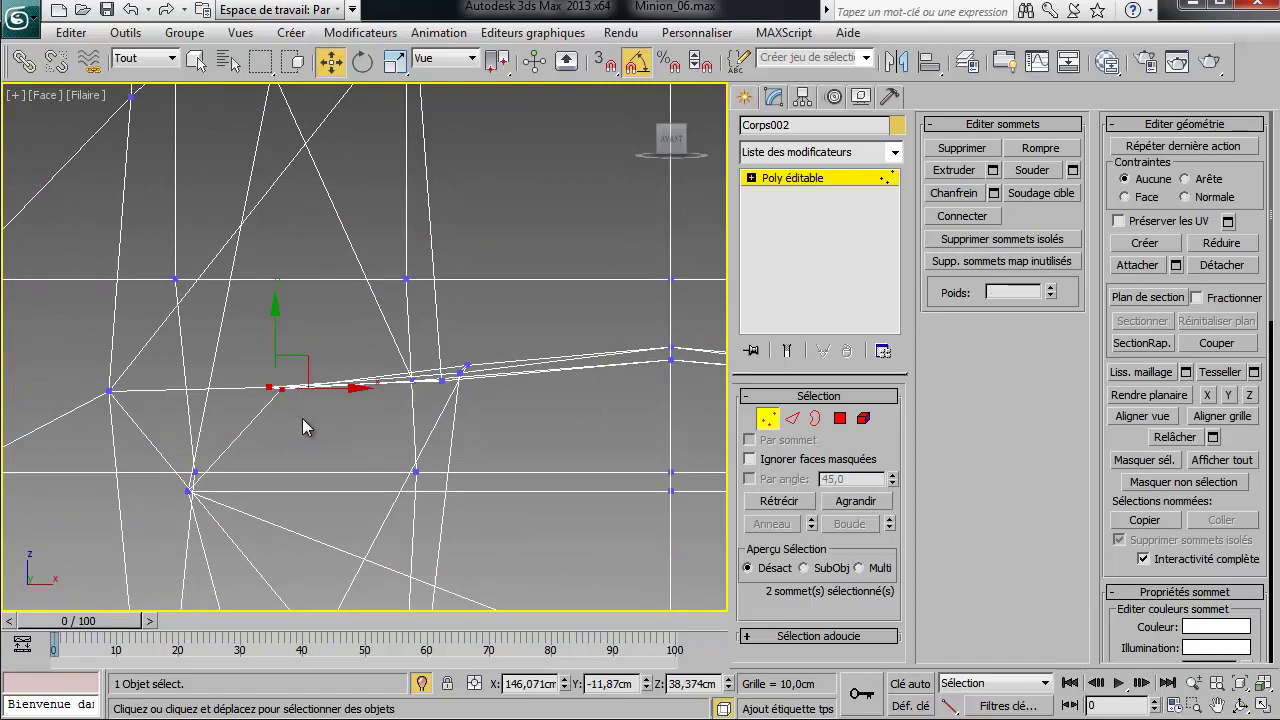
# In shaded display, raise the outer vertex beside the left mouth corner and the one above it, the upper one to about Z 46.7 cm
pyautogui.press('F3')
pyautogui.scroll(-5, 302, 418)
pyautogui.scroll(4, 265, 370)
pyautogui.click(241, 370)
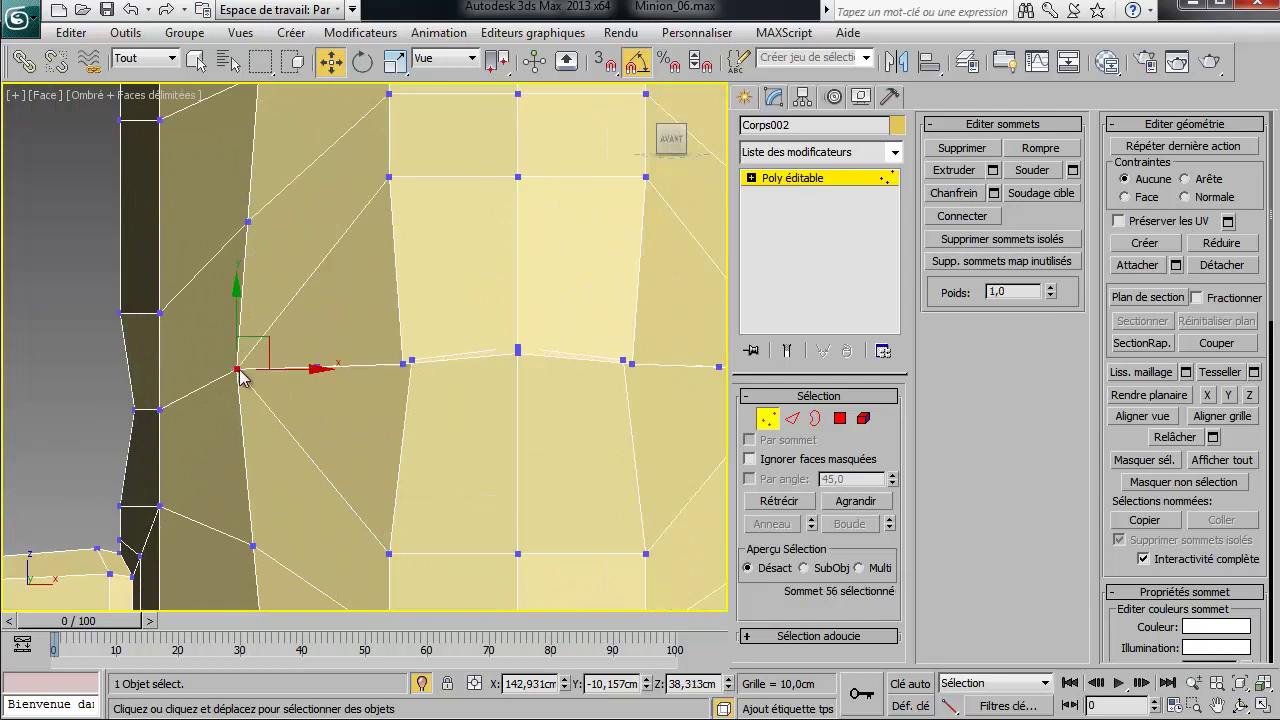
pyautogui.moveTo(234, 317); pyautogui.dragTo(268, 236)
pyautogui.click(250, 223)
pyautogui.moveTo(251, 166); pyautogui.dragTo(269, 89)
# Select the two matching vertices beside the right mouth corner and raise them together to about Z 45.2 cm
pyautogui.moveTo(443, 234); pyautogui.dragTo(283, 261, button='middle')
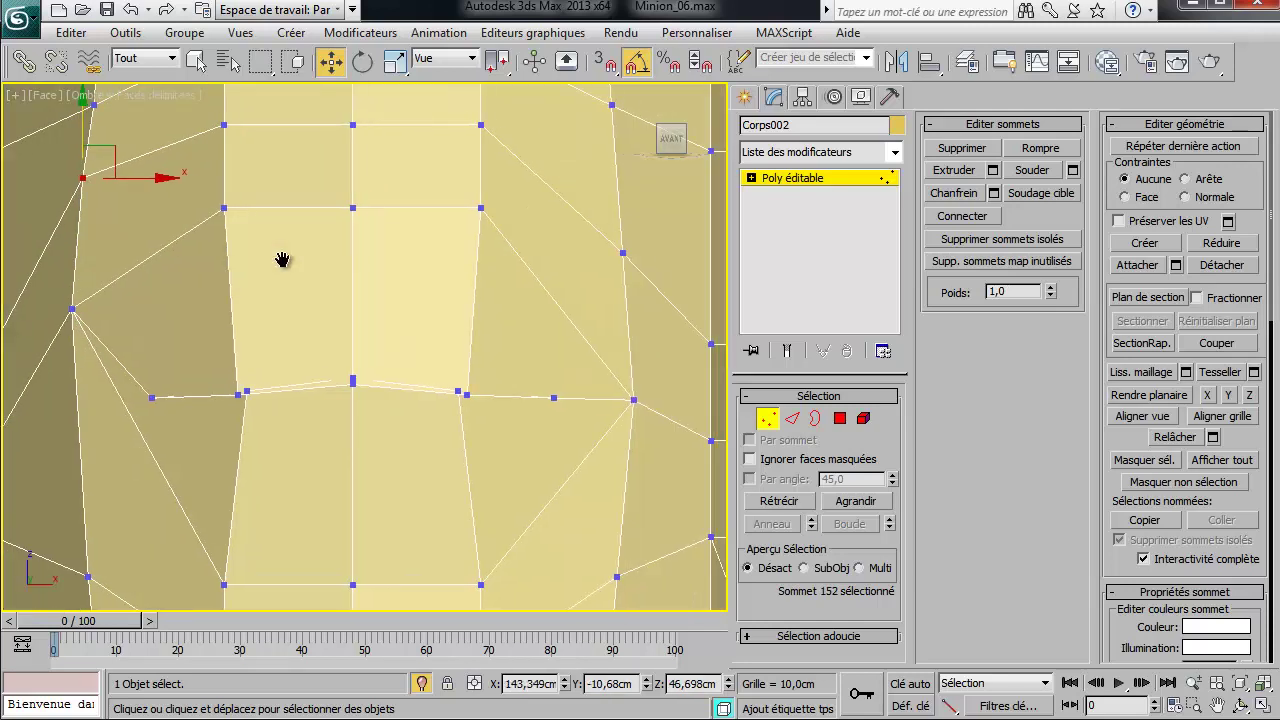
pyautogui.click(622, 255)
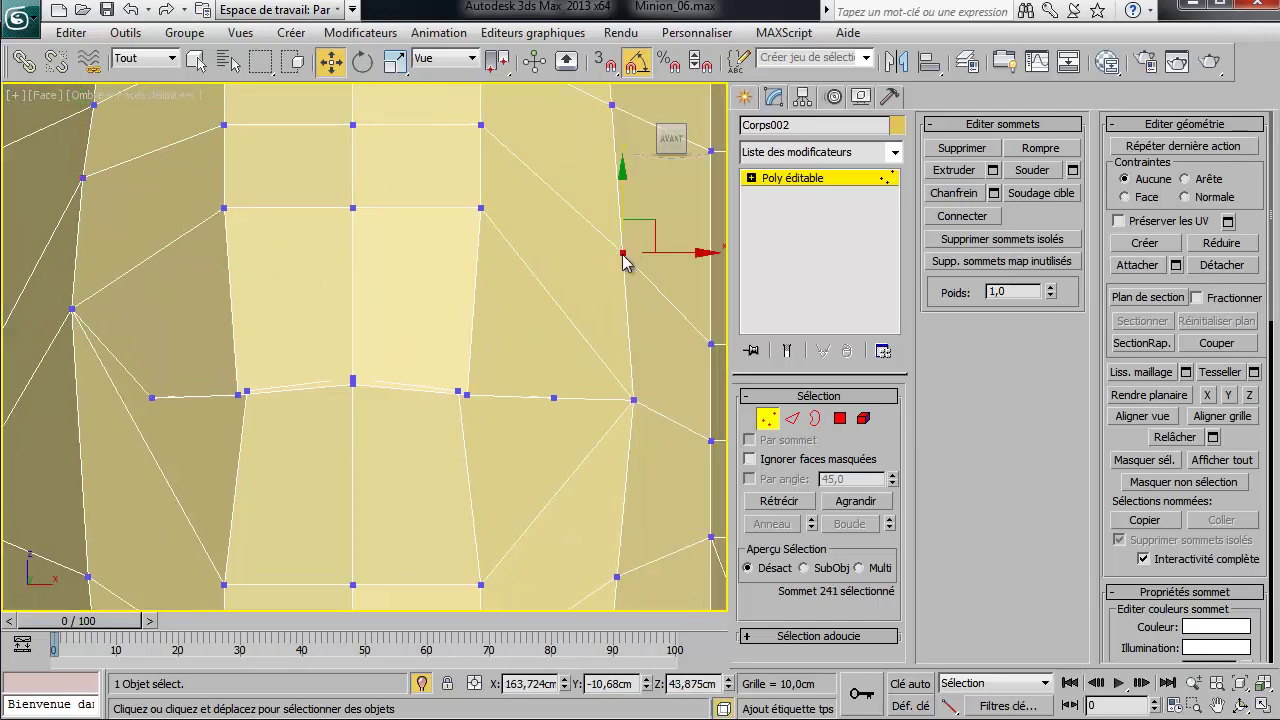
pyautogui.keyDown('ctrl'); pyautogui.click(634, 400); pyautogui.keyUp('ctrl')
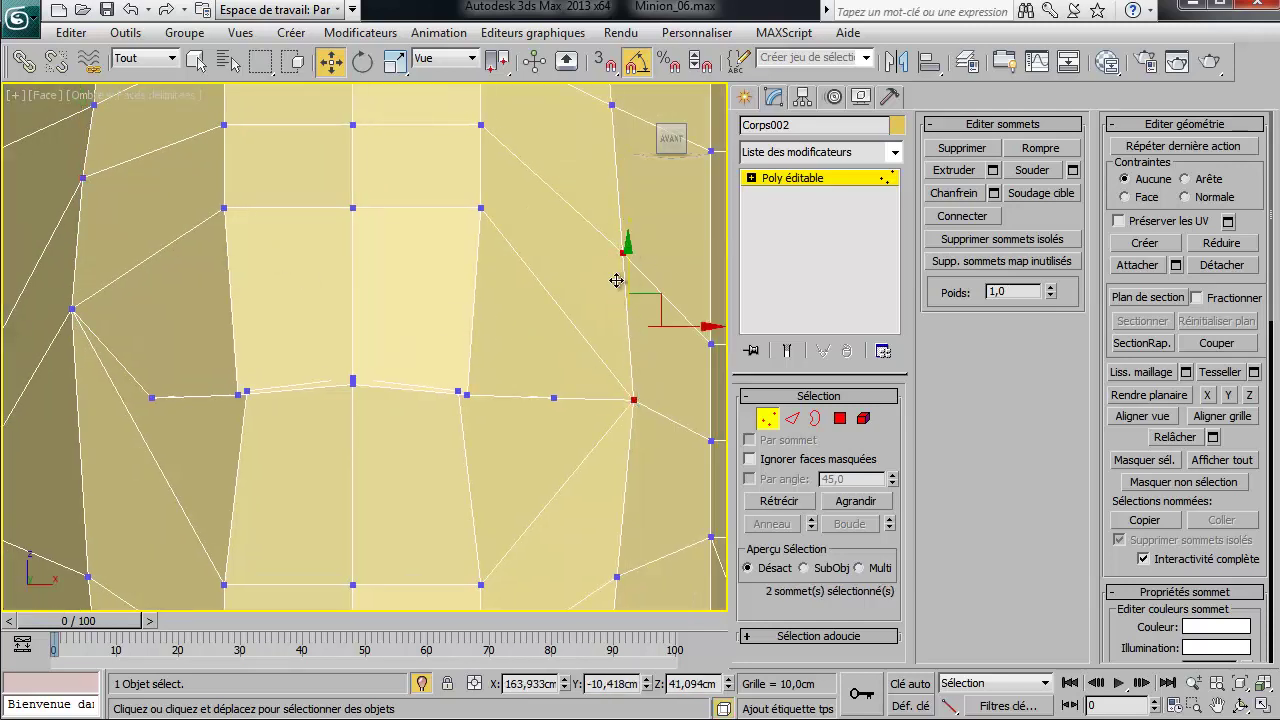
pyautogui.moveTo(625, 276); pyautogui.dragTo(643, 166)
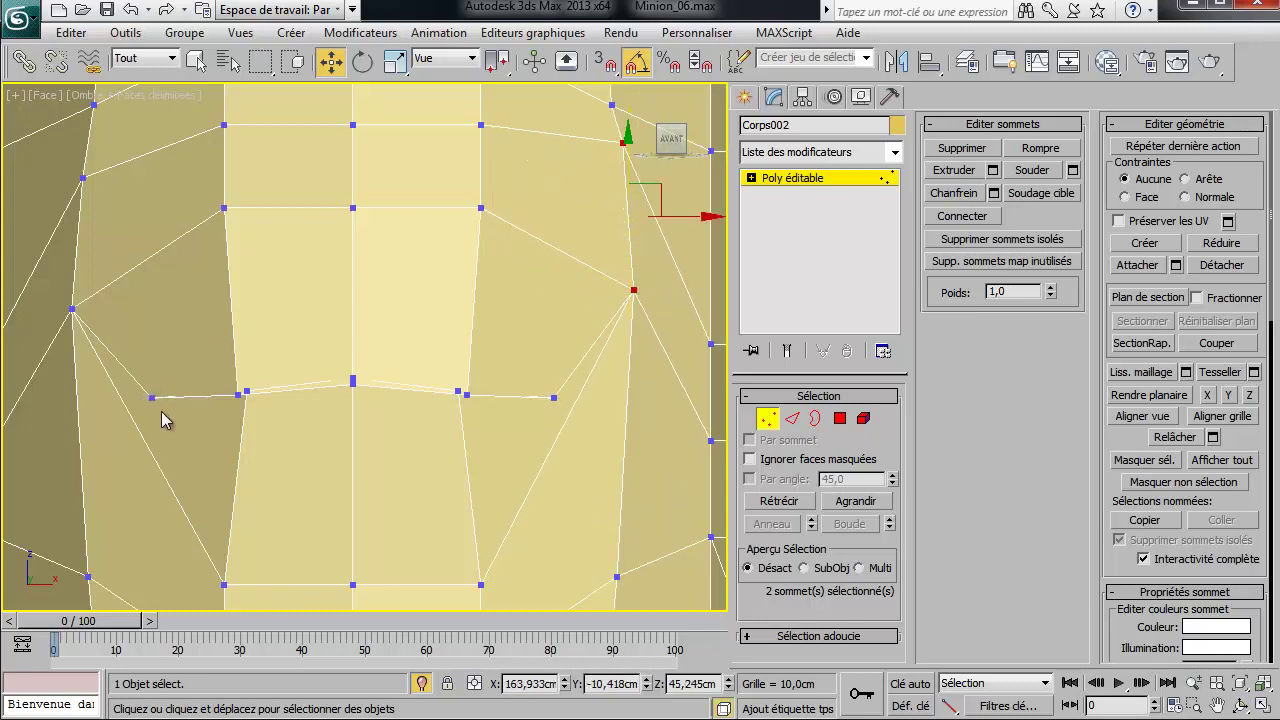
# Select the four vertices at both mouth corners, raise them to about Z 39.8 cm and leave vertex editing
pyautogui.click(148, 397)
pyautogui.keyDown('ctrl'); pyautogui.click(554, 397); pyautogui.keyUp('ctrl')
pyautogui.press('F3')
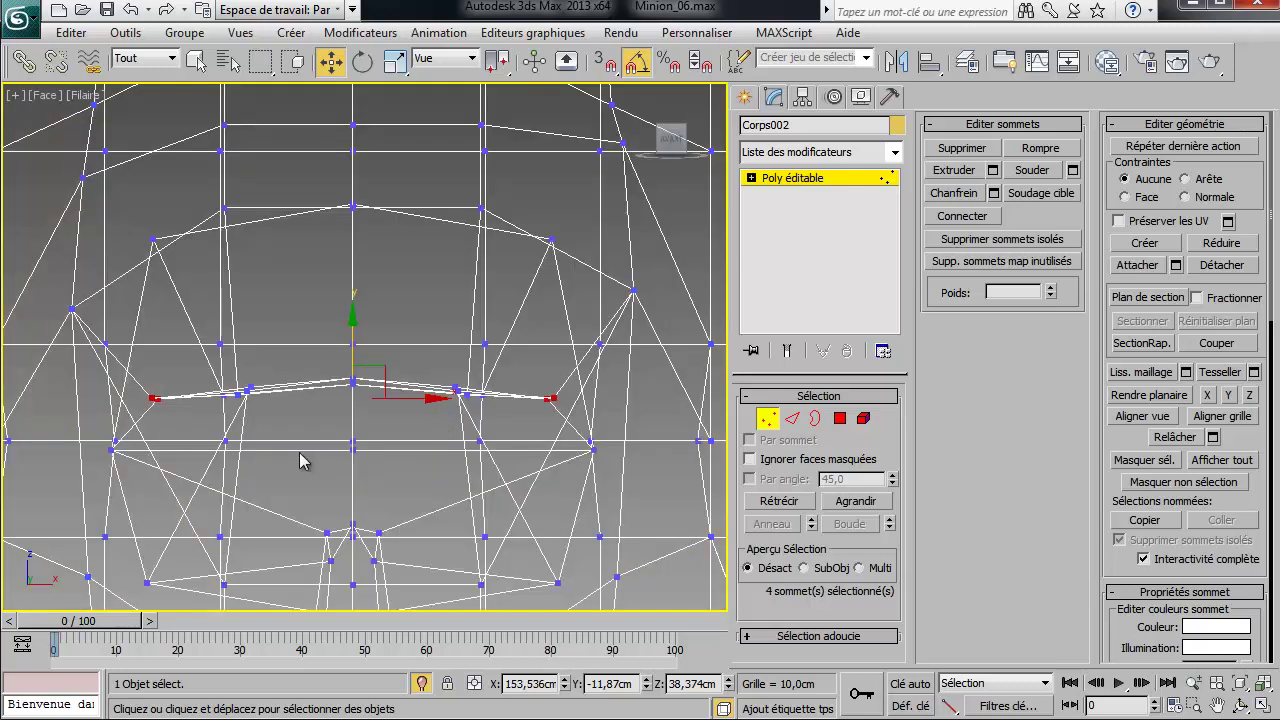
pyautogui.moveTo(354, 311)
pyautogui.mouseDown()
pyautogui.moveTo(354, 260)
pyautogui.moveTo(353, 307)
pyautogui.mouseUp()
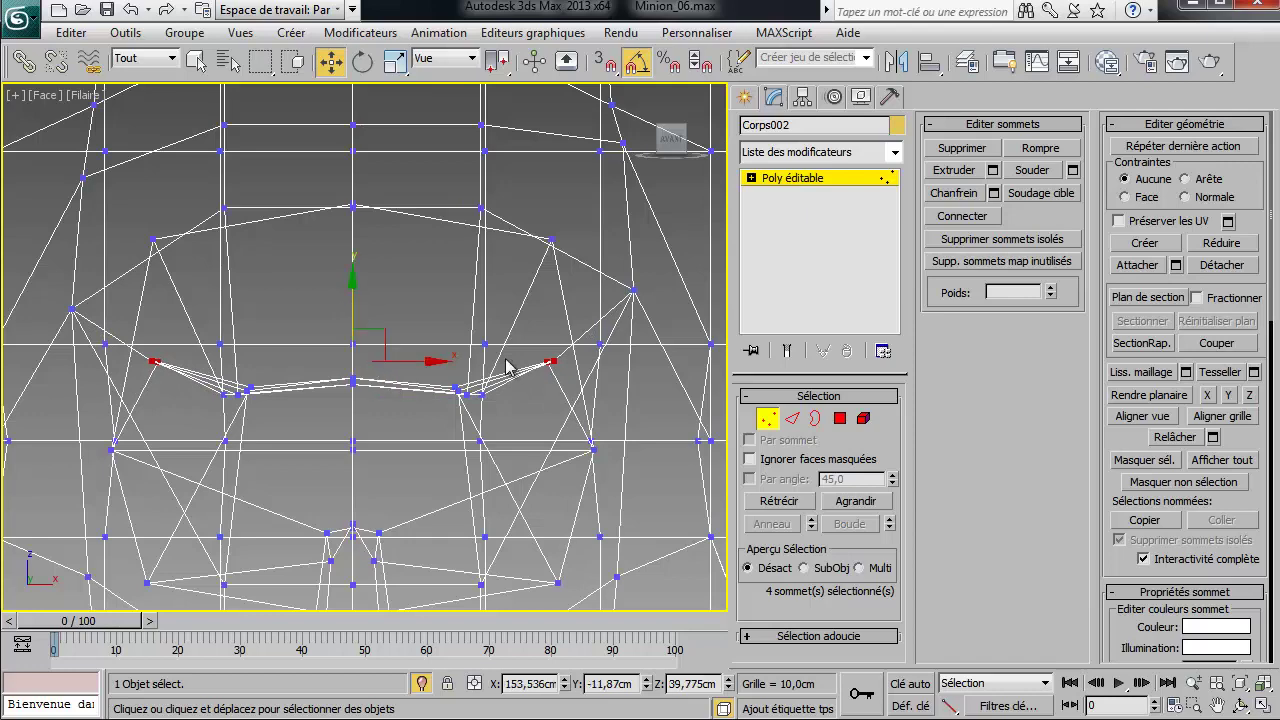
pyautogui.click(801, 176)
# Select the Corps003 copy, enter its vertex editing level and switch the front view to shaded display
pyautogui.scroll(-6, 466, 349)
pyautogui.moveTo(463, 354); pyautogui.dragTo(64, 383, button='middle')
pyautogui.click(427, 347)
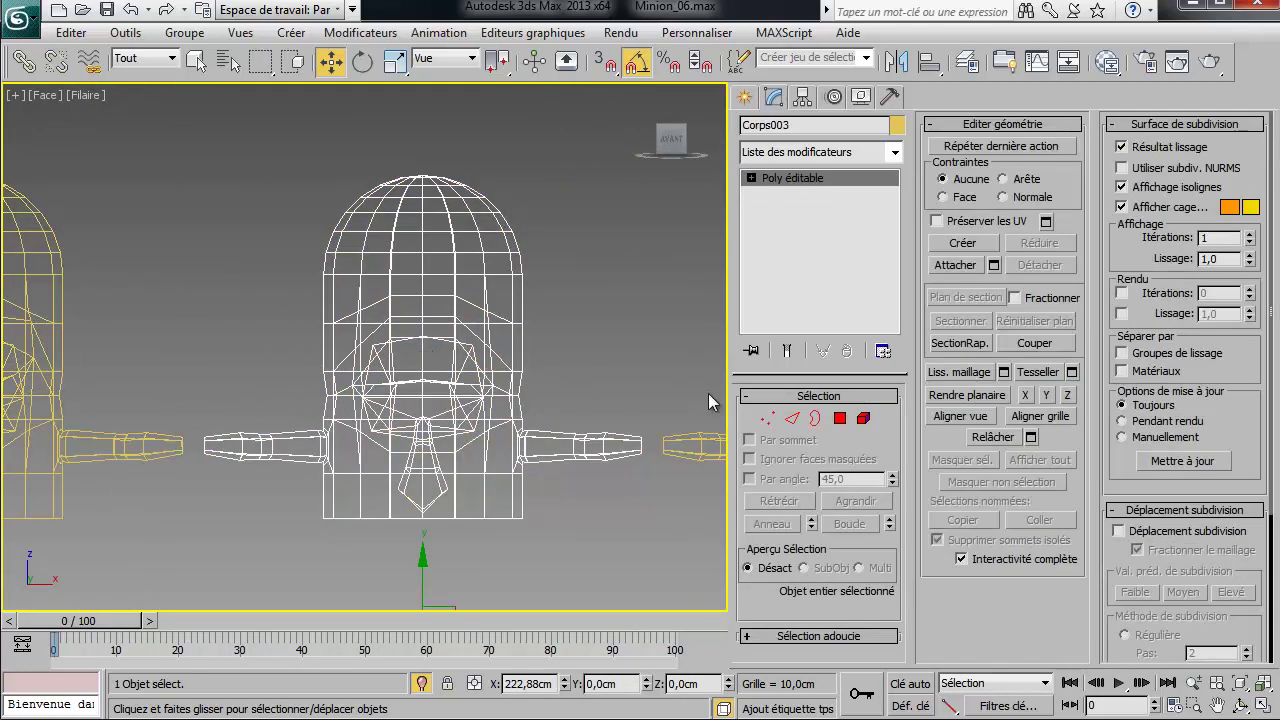
pyautogui.click(776, 421)
pyautogui.scroll(6, 367, 350)
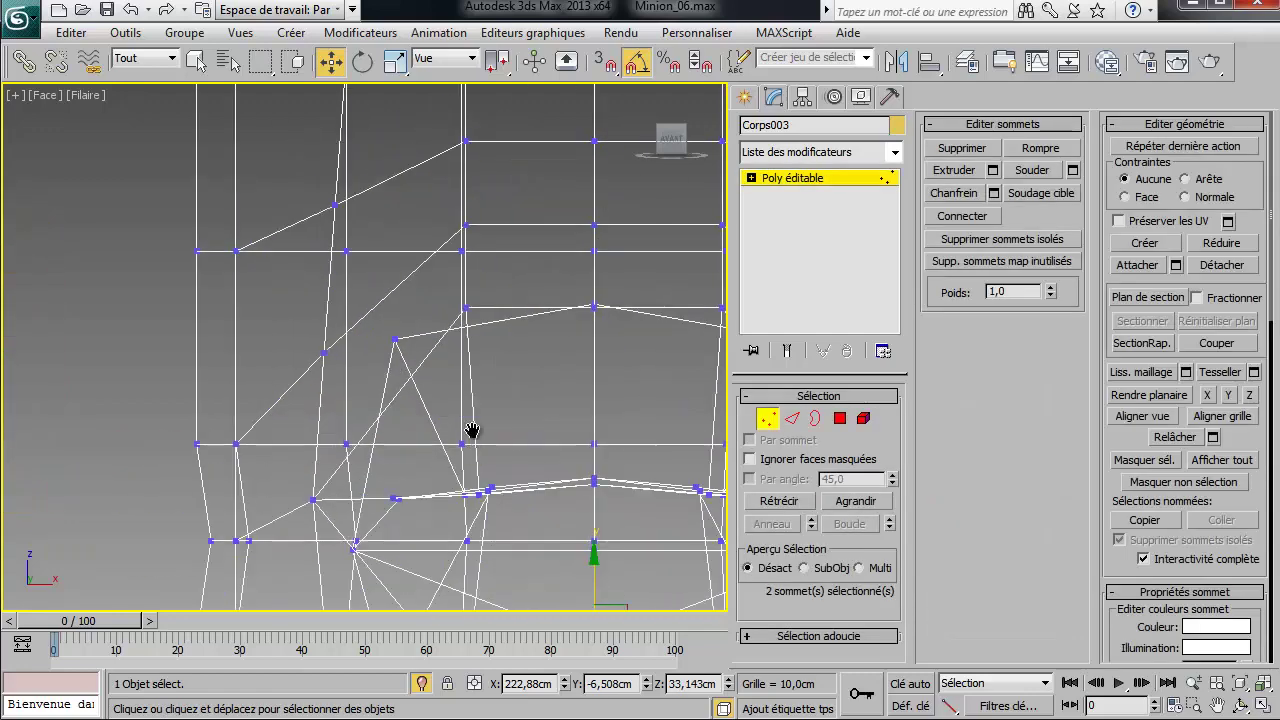
pyautogui.press('F3')
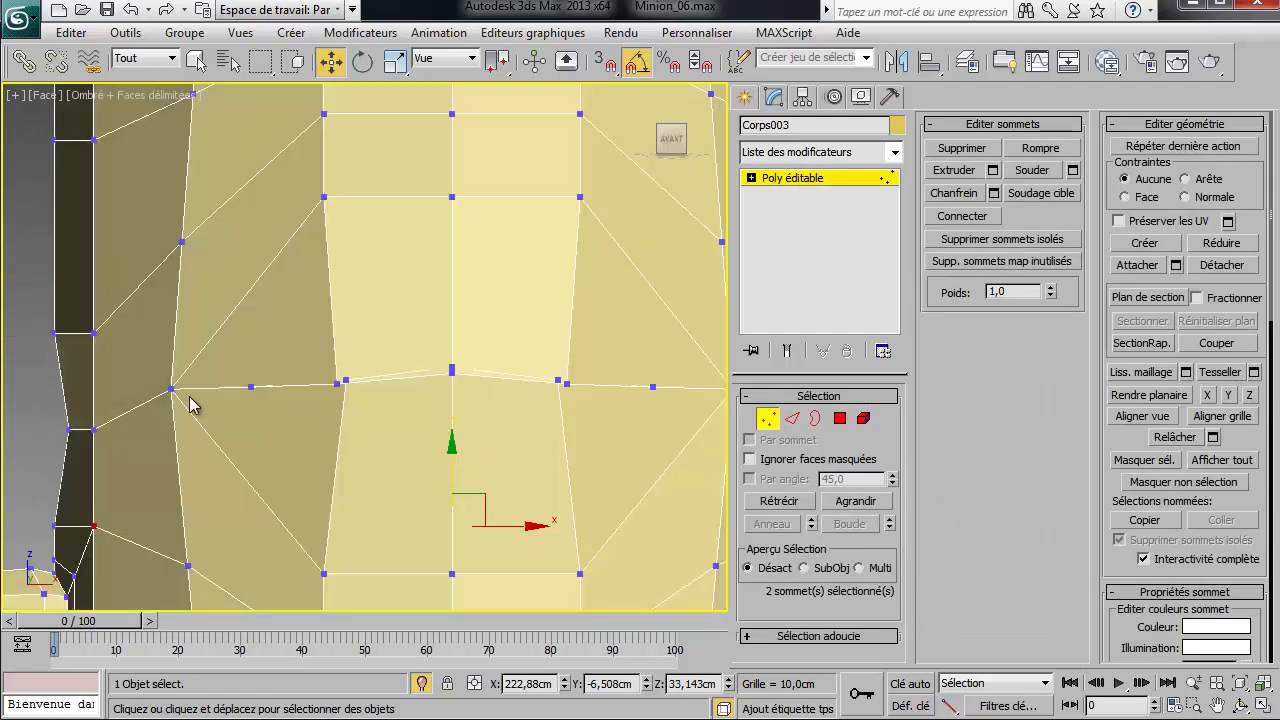
# Select the two outer vertices just beyond the Corps003 mouth corners and lower them to about Z 35 cm
pyautogui.click(172, 389)
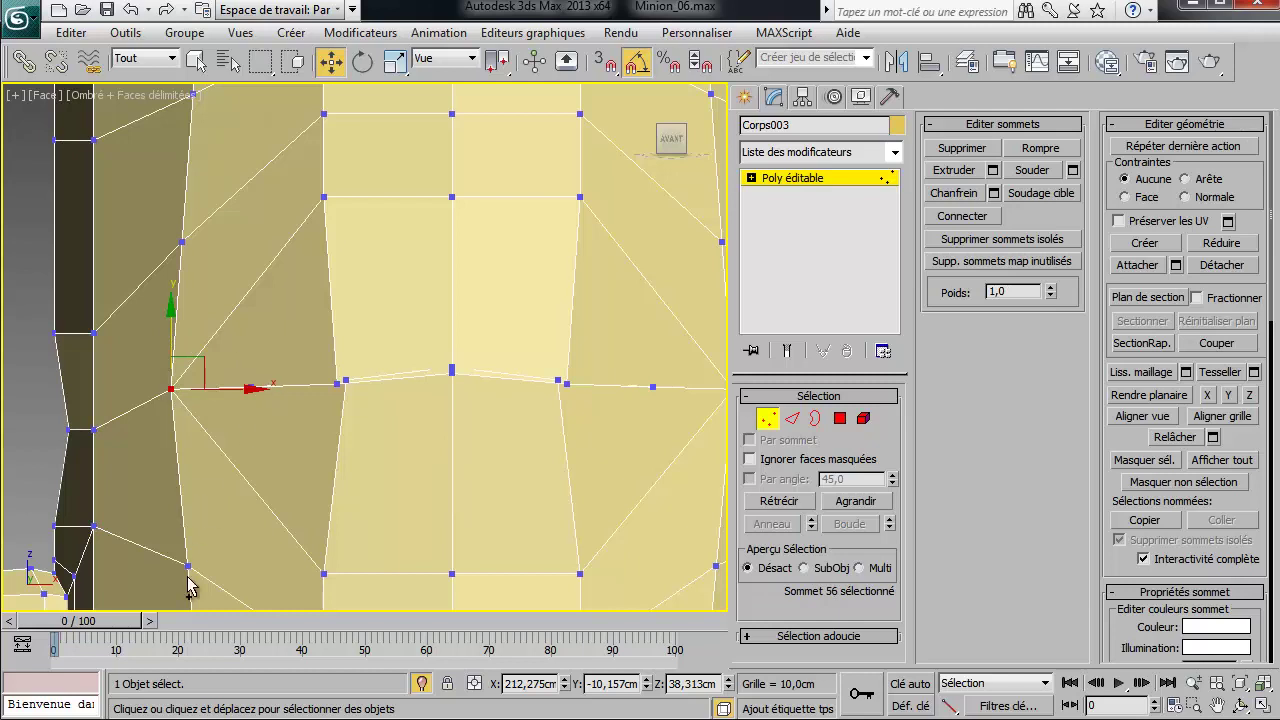
pyautogui.moveTo(463, 400); pyautogui.dragTo(369, 388, button='middle')
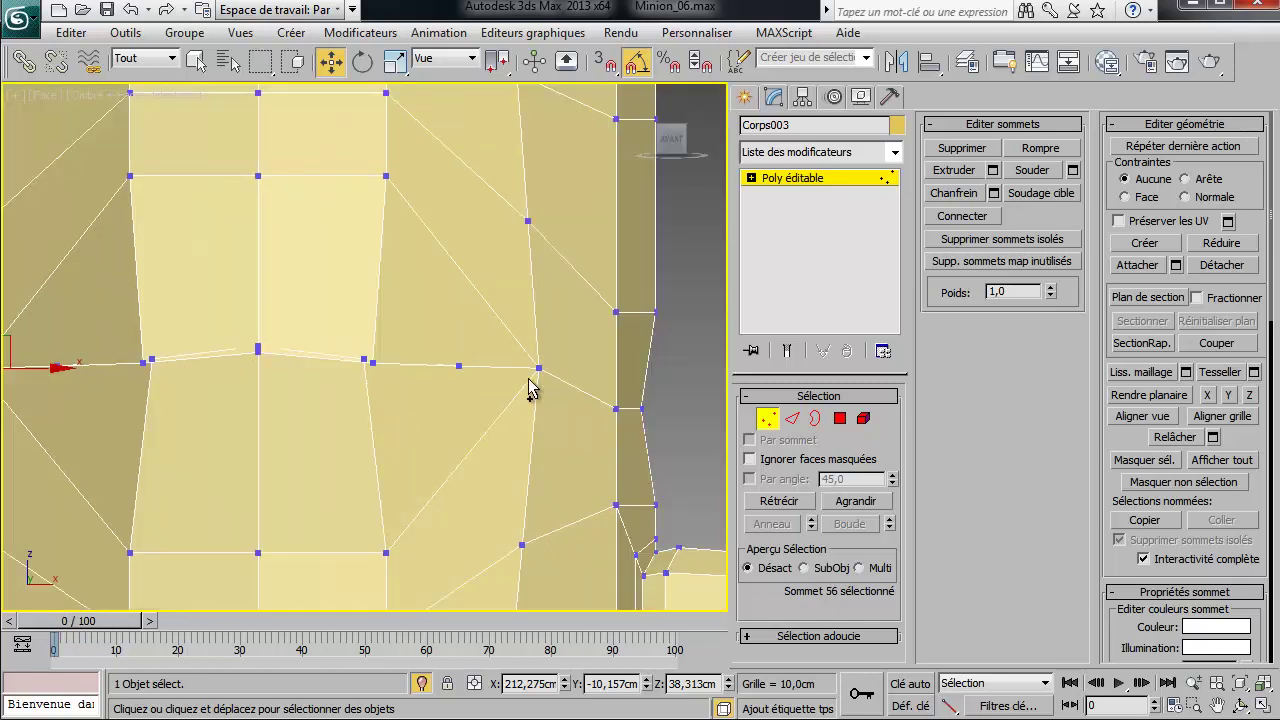
pyautogui.keyDown('ctrl'); pyautogui.click(539, 369); pyautogui.keyUp('ctrl')
pyautogui.moveTo(410, 440); pyautogui.dragTo(511, 434, button='middle')
pyautogui.scroll(-3, 511, 437)
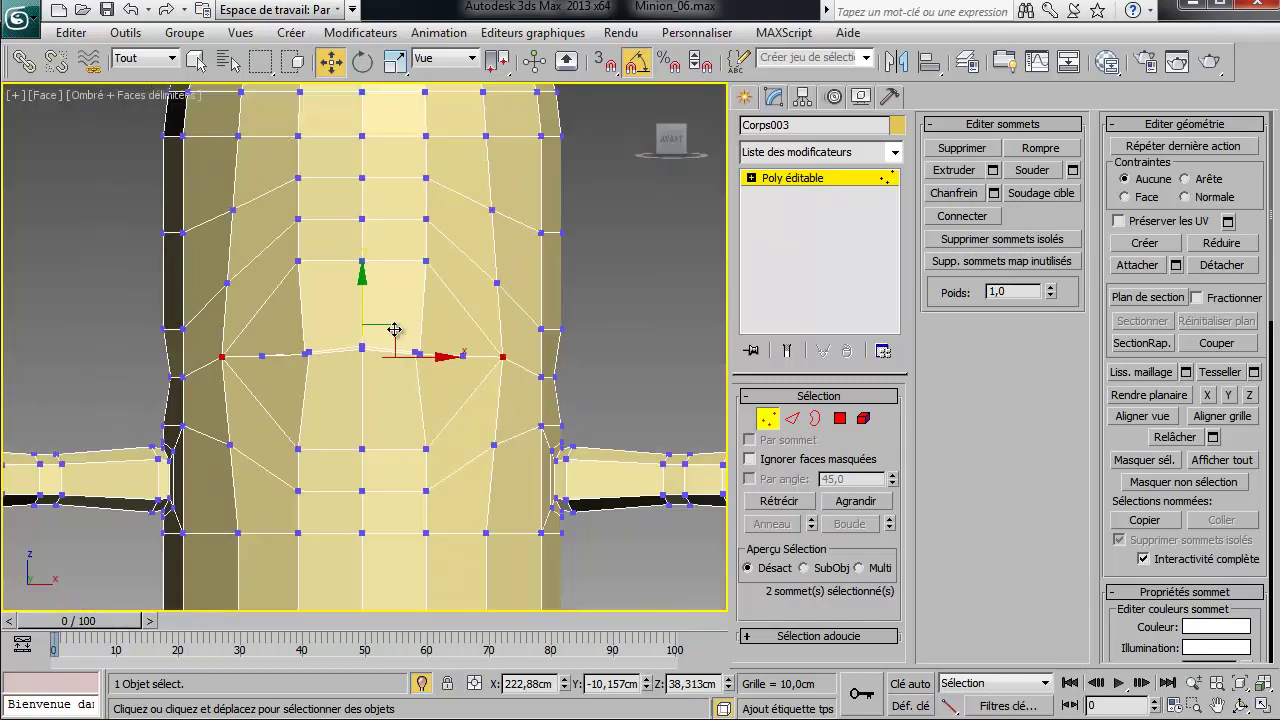
pyautogui.moveTo(366, 305); pyautogui.dragTo(371, 349)
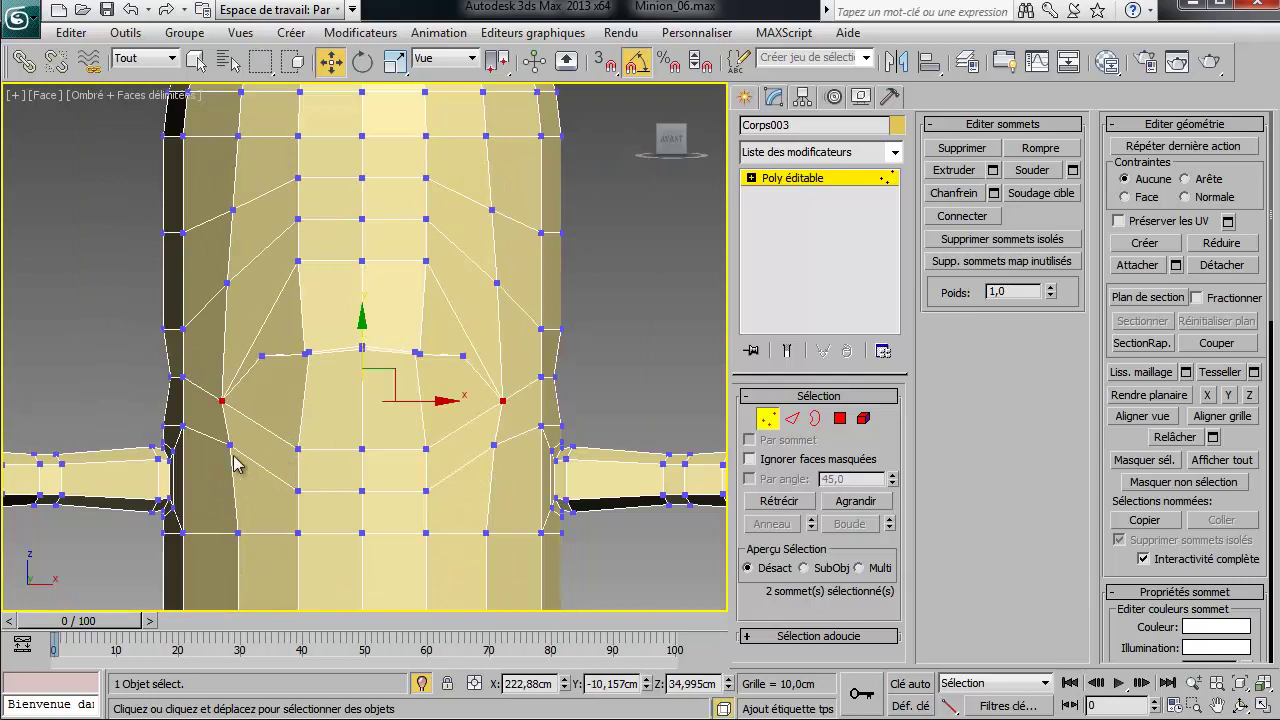
# Select the two mouth corner vertices of Corps003 and lower them towards the dropped outer vertices
pyautogui.click(259, 357)
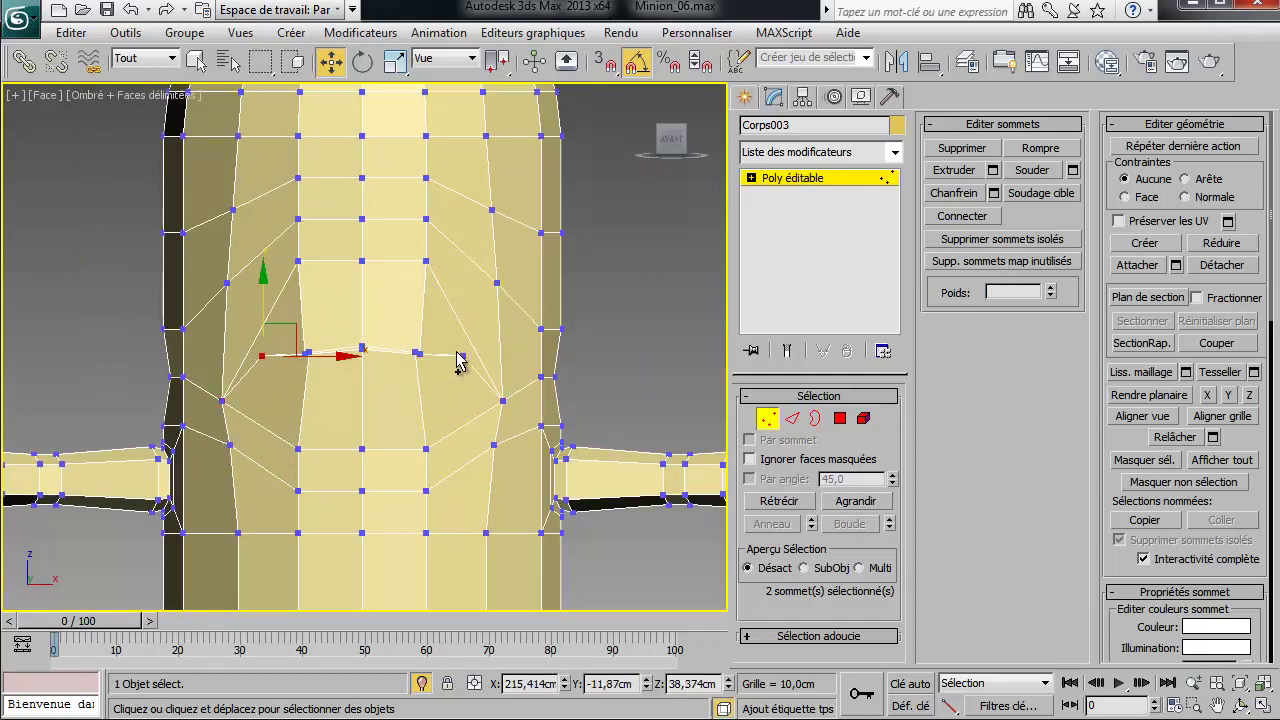
pyautogui.keyDown('ctrl'); pyautogui.click(465, 358); pyautogui.keyUp('ctrl')
pyautogui.moveTo(361, 301); pyautogui.dragTo(326, 366)
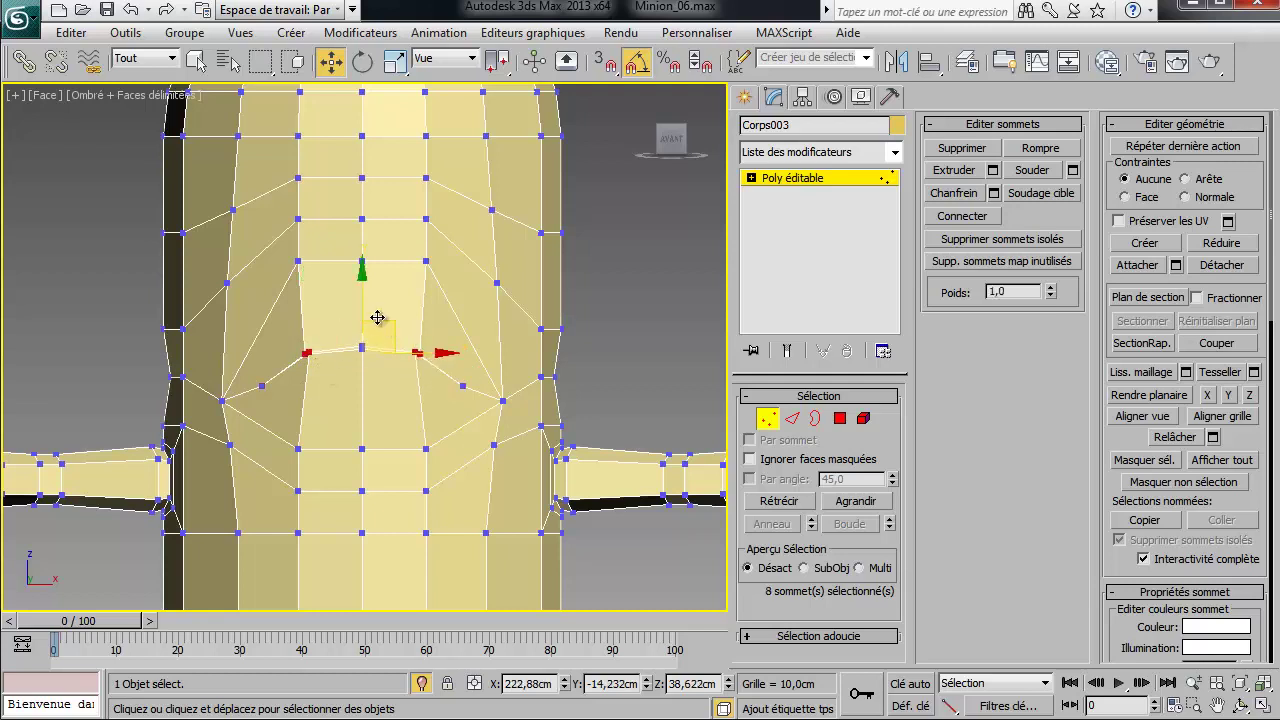
# Lower the eight lip vertices on both sides of the Corps003 mouth centre to about Z 38.3 cm, checking in perspective view
pyautogui.moveTo(366, 311); pyautogui.dragTo(365, 318)
pyautogui.press('F3')
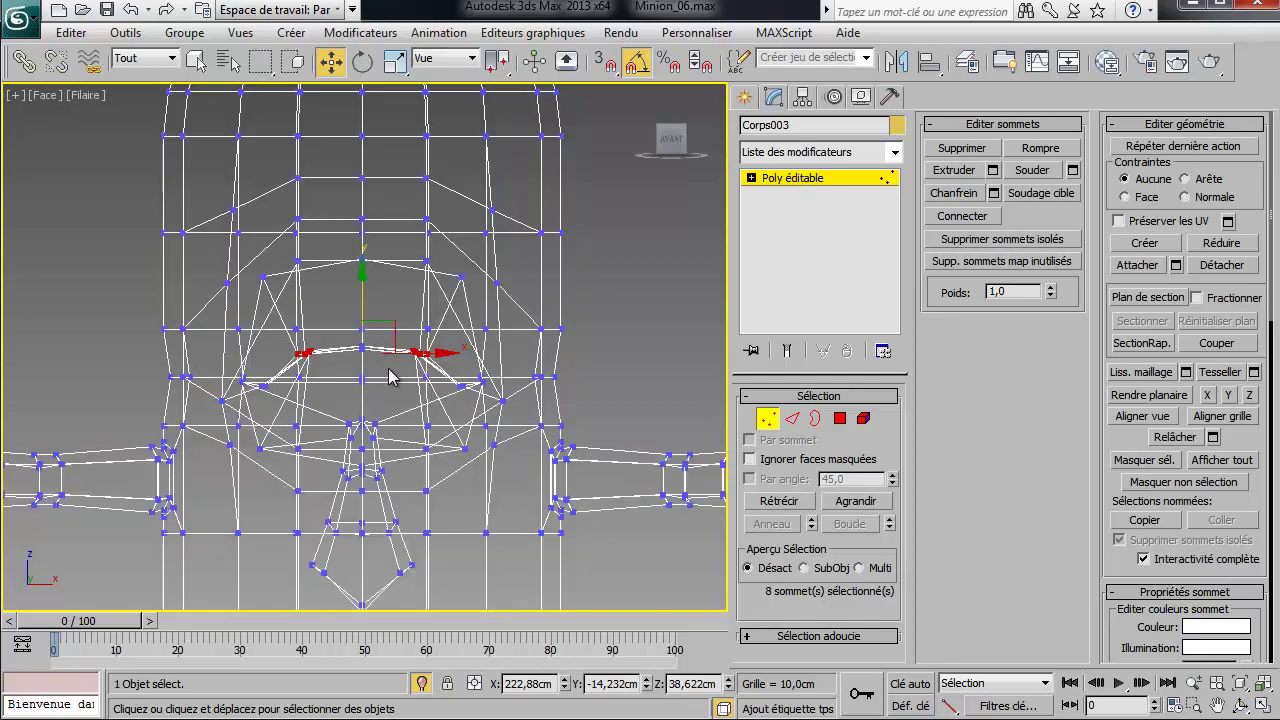
pyautogui.press('p')
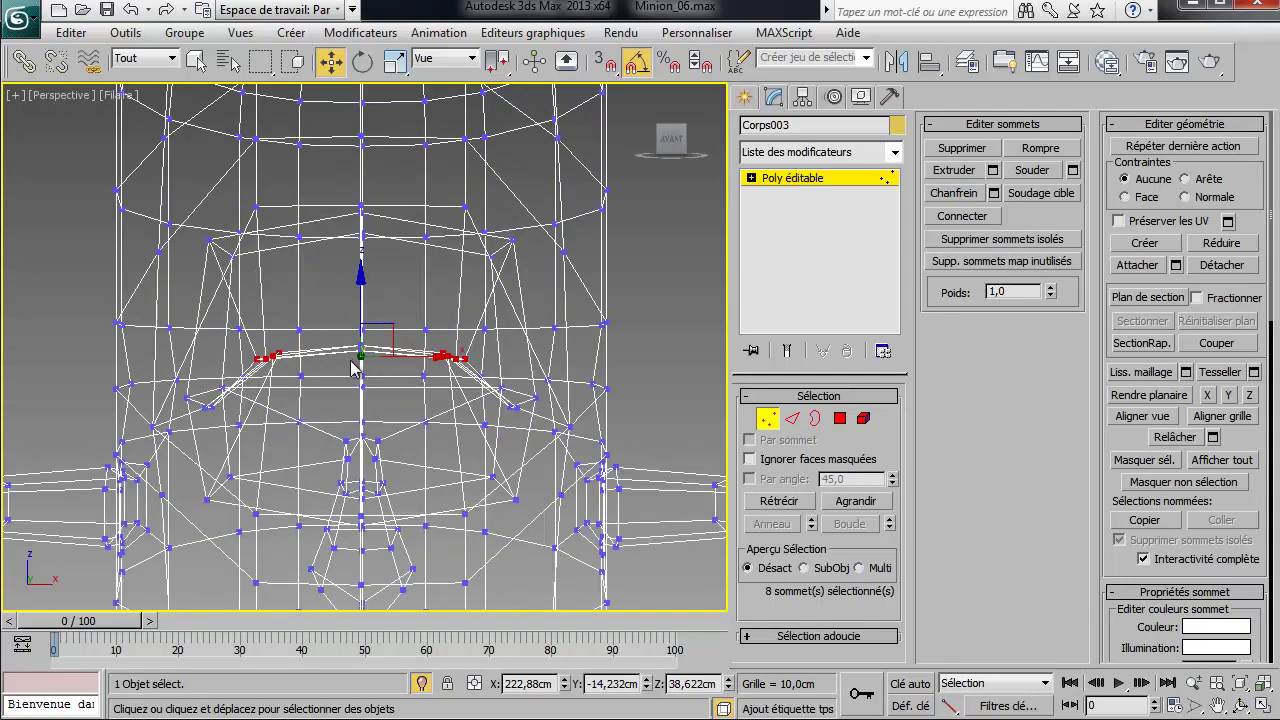
pyautogui.keyDown('alt'); pyautogui.moveTo(350, 368); pyautogui.dragTo(395, 382, button='middle'); pyautogui.keyUp('alt')
pyautogui.hotkey('shift', 'z')
pyautogui.moveTo(356, 294); pyautogui.dragTo(354, 318)
pyautogui.press('F3')
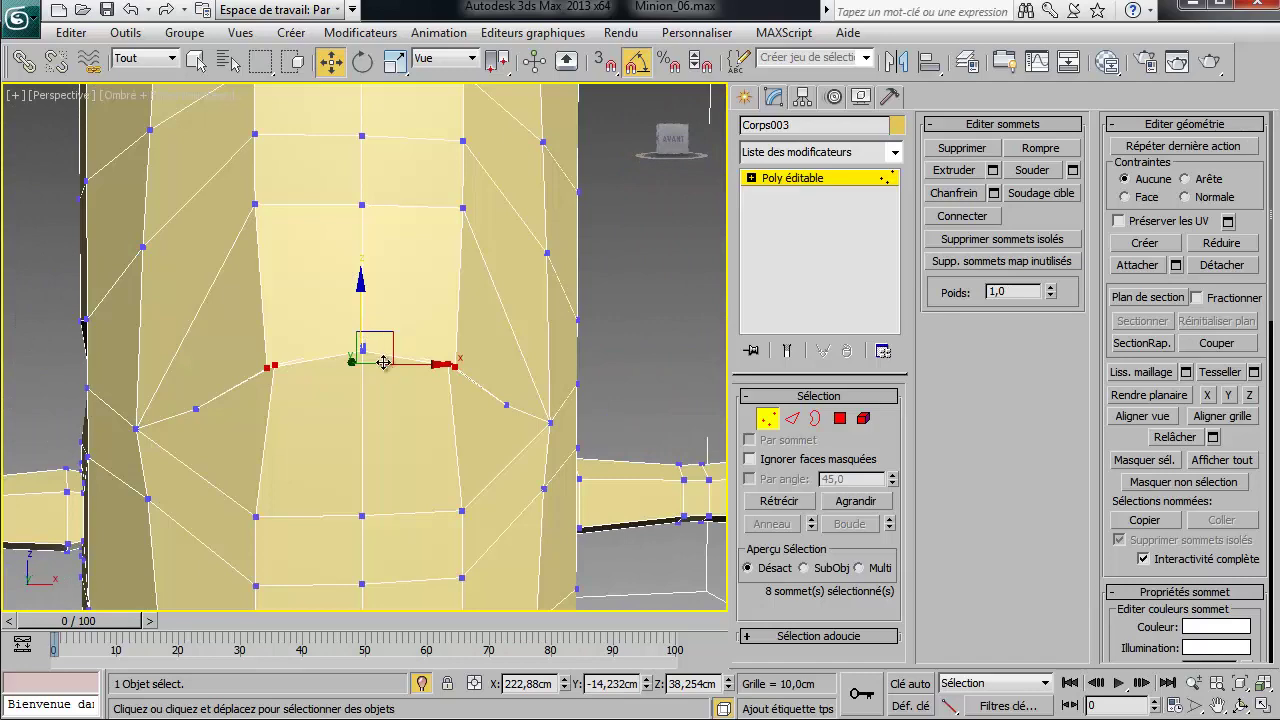
# Leave vertex editing on Corps003 and select the next body copy, Corps004
pyautogui.scroll(-8, 382, 357)
pyautogui.moveTo(136, 372); pyautogui.dragTo(270, 385, button='middle')
pyautogui.scroll(6, 252, 389)
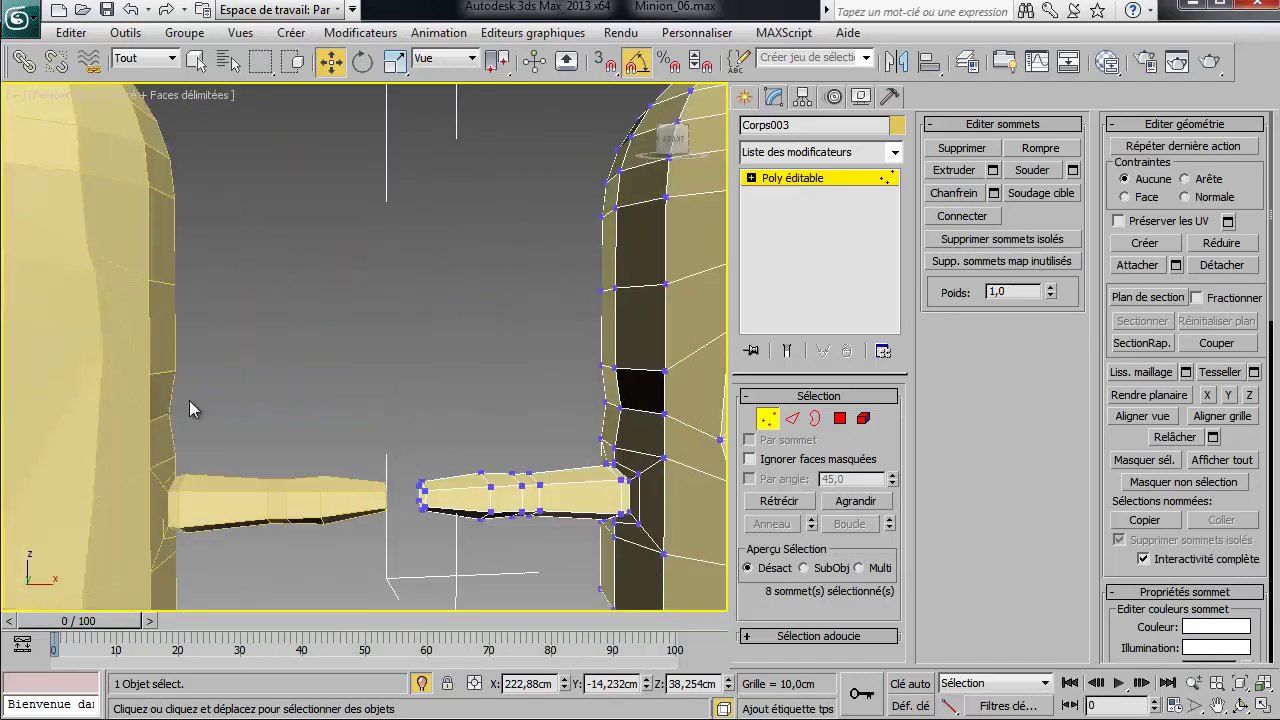
pyautogui.scroll(-3, 233, 393)
pyautogui.keyDown('alt'); pyautogui.moveTo(645, 385); pyautogui.dragTo(565, 426, button='middle'); pyautogui.keyUp('alt')
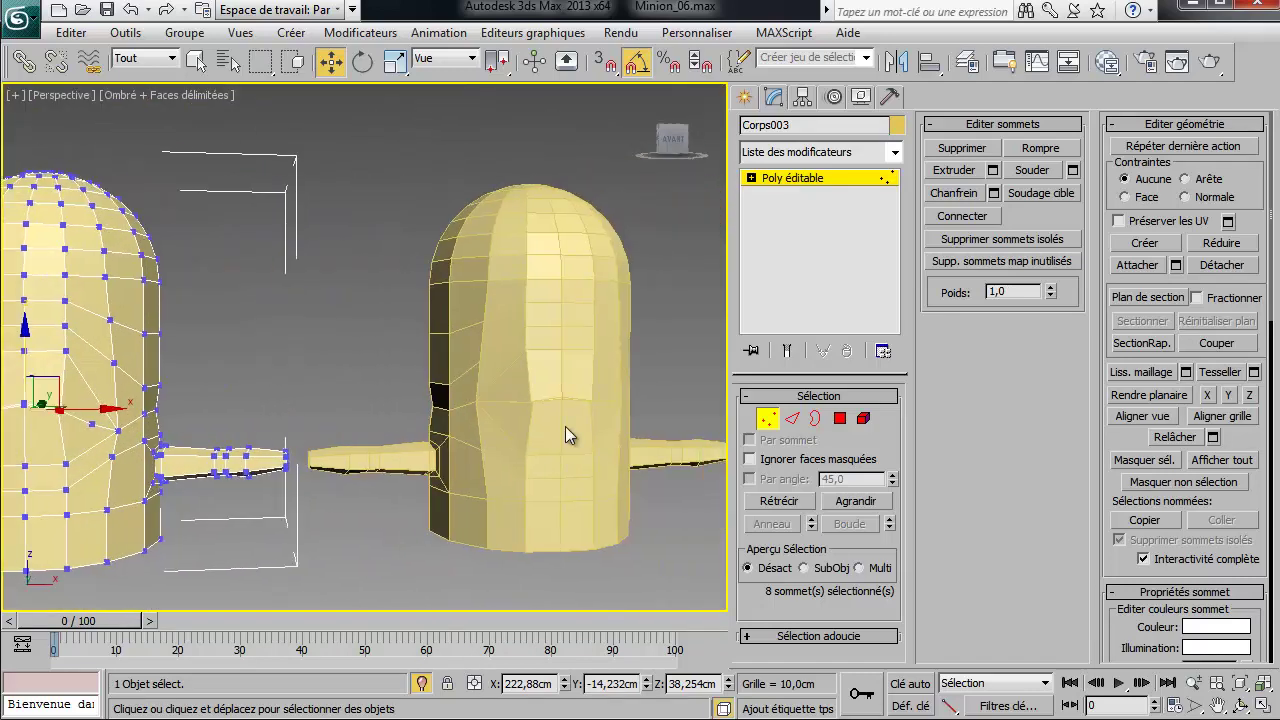
pyautogui.scroll(-4, 545, 424)
pyautogui.scroll(5, 545, 424)
pyautogui.click(630, 455)
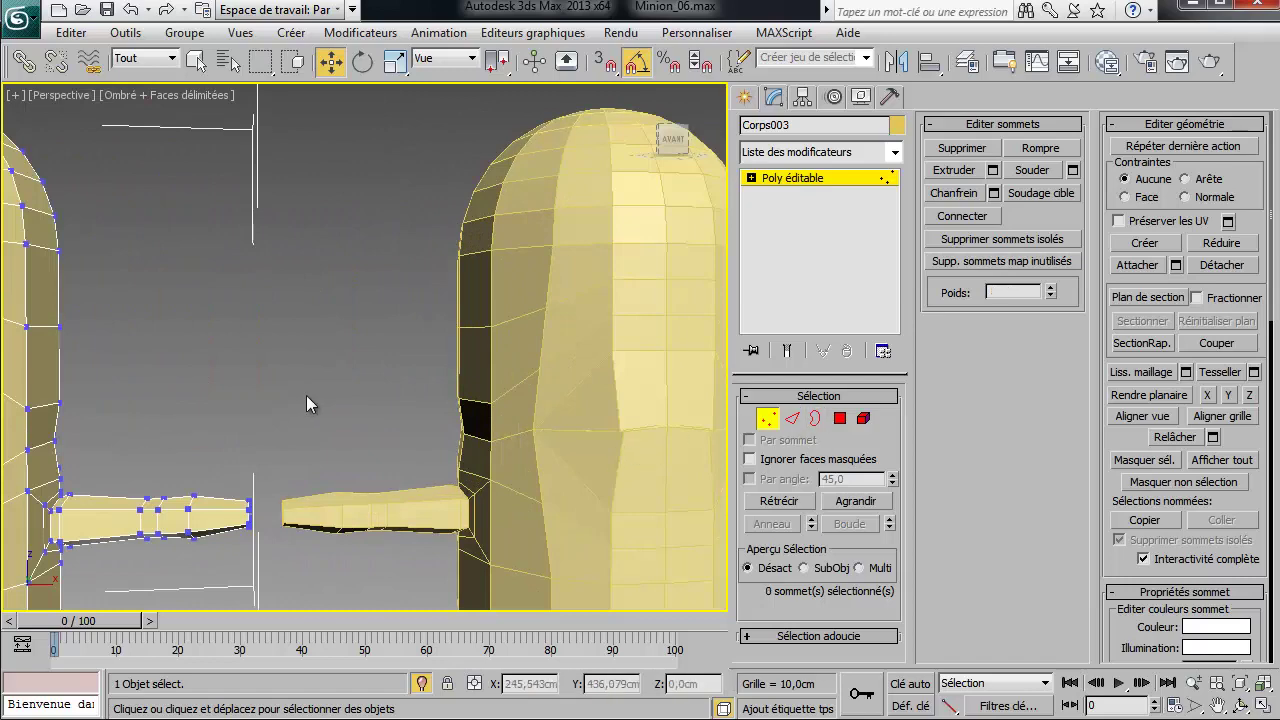
pyautogui.scroll(-5, 280, 405)
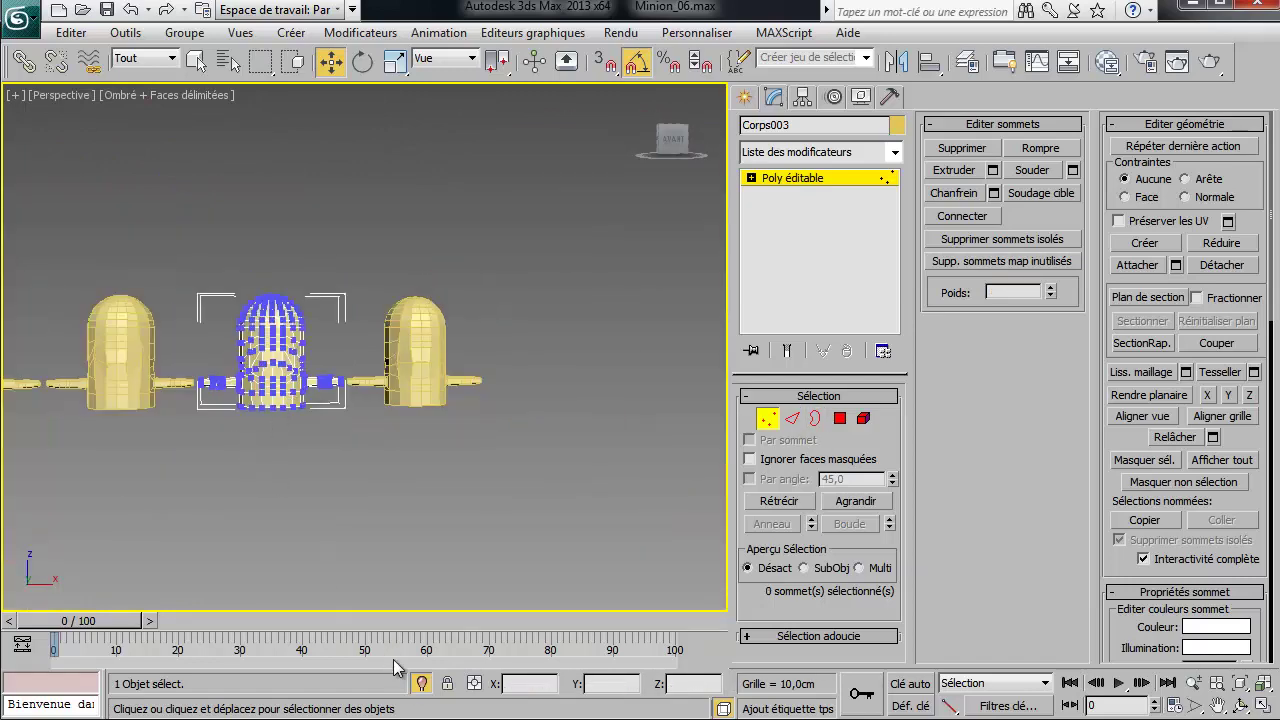
pyautogui.click(767, 418)
pyautogui.click(395, 372)
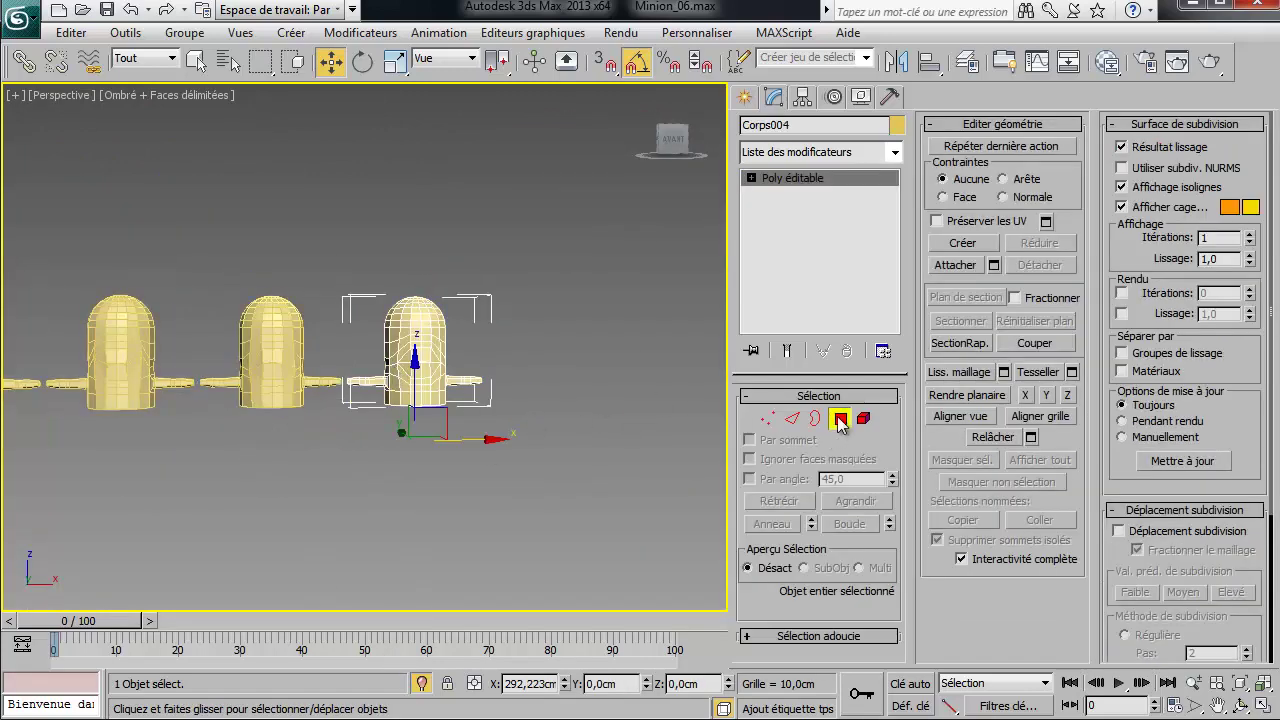
# At polygon level, select the two thin upper lip polygons of Corps004 and raise them to about Z 40.8 cm
pyautogui.click(840, 418)
pyautogui.keyDown('alt'); pyautogui.moveTo(255, 458); pyautogui.dragTo(357, 462, button='middle'); pyautogui.keyUp('alt')
pyautogui.scroll(10, 345, 455)
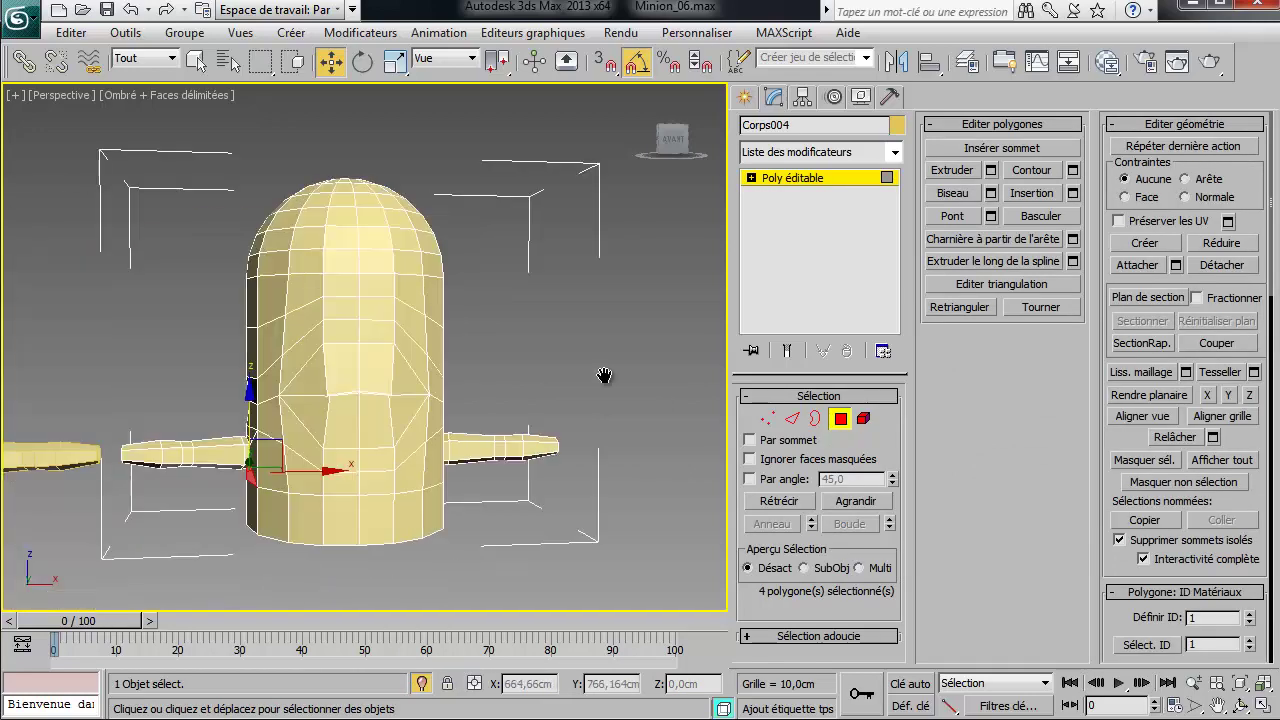
pyautogui.scroll(5, 406, 523)
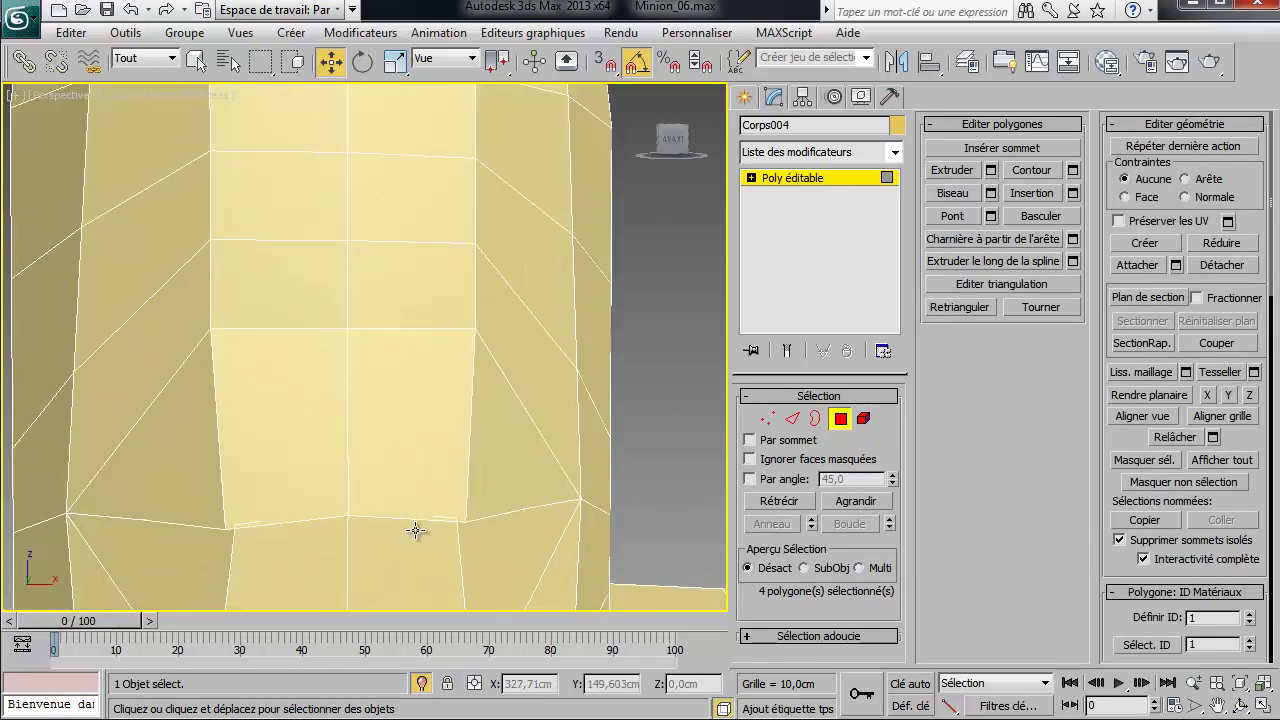
pyautogui.keyDown('alt'); pyautogui.moveTo(420, 503); pyautogui.dragTo(420, 460, button='middle'); pyautogui.keyUp('alt')
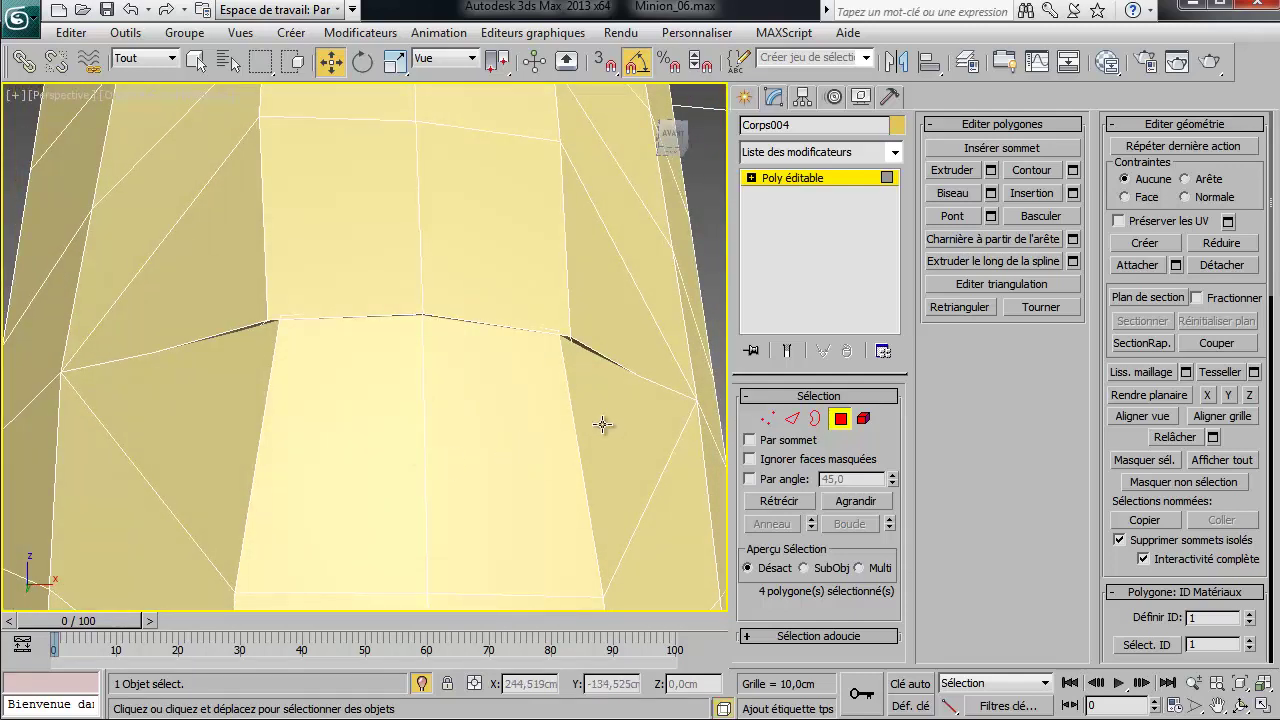
pyautogui.click(272, 321)
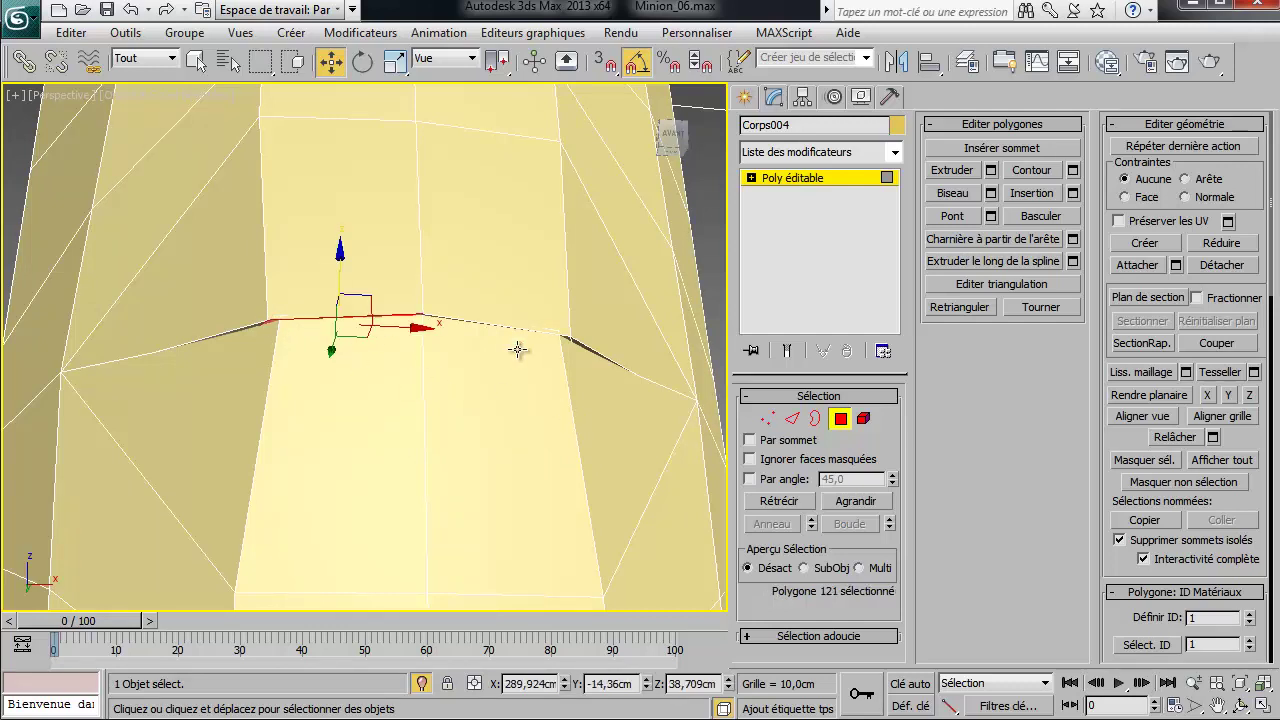
pyautogui.keyDown('ctrl'); pyautogui.click(568, 335); pyautogui.keyUp('ctrl')
pyautogui.keyDown('alt'); pyautogui.click(563, 313); pyautogui.keyUp('alt')
pyautogui.keyDown('ctrl'); pyautogui.click(566, 340); pyautogui.keyUp('ctrl')
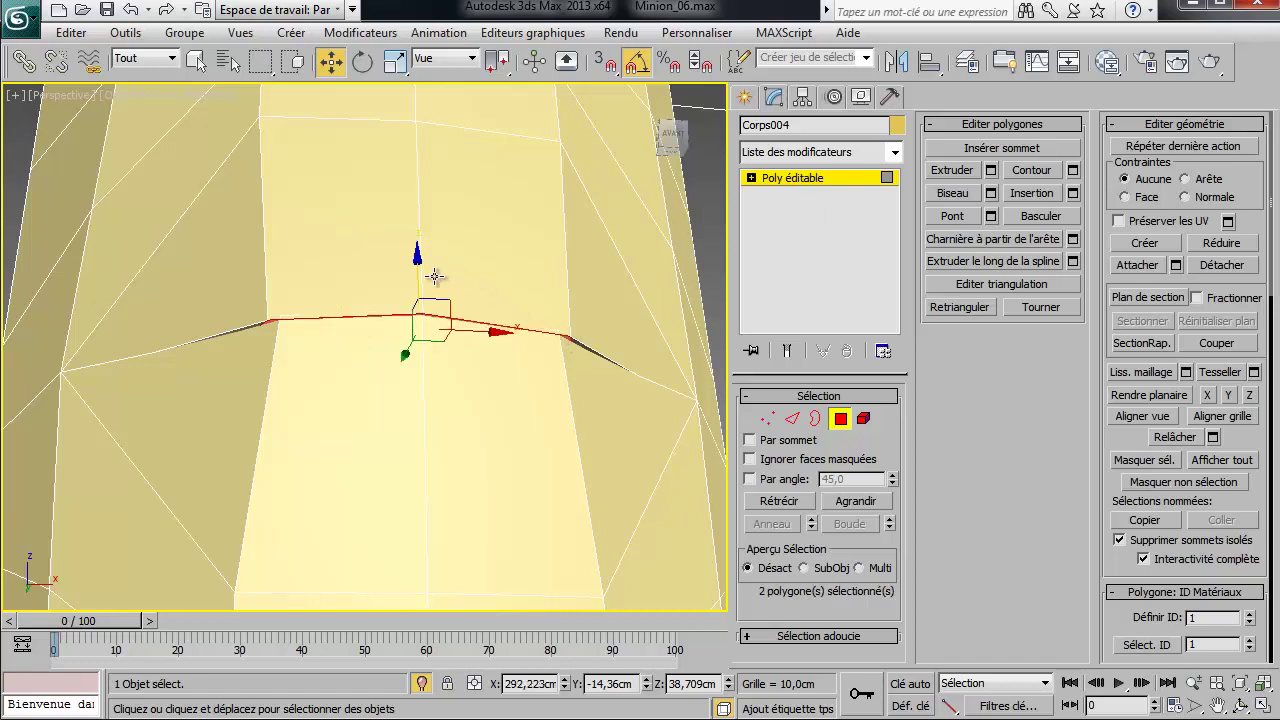
pyautogui.moveTo(419, 274); pyautogui.dragTo(498, 214)
# Select the two lower lip polygons of Corps004 and lower them to about Z 34.8 cm
pyautogui.keyDown('alt'); pyautogui.moveTo(508, 350); pyautogui.dragTo(467, 336, button='middle'); pyautogui.keyUp('alt')
pyautogui.click(355, 331)
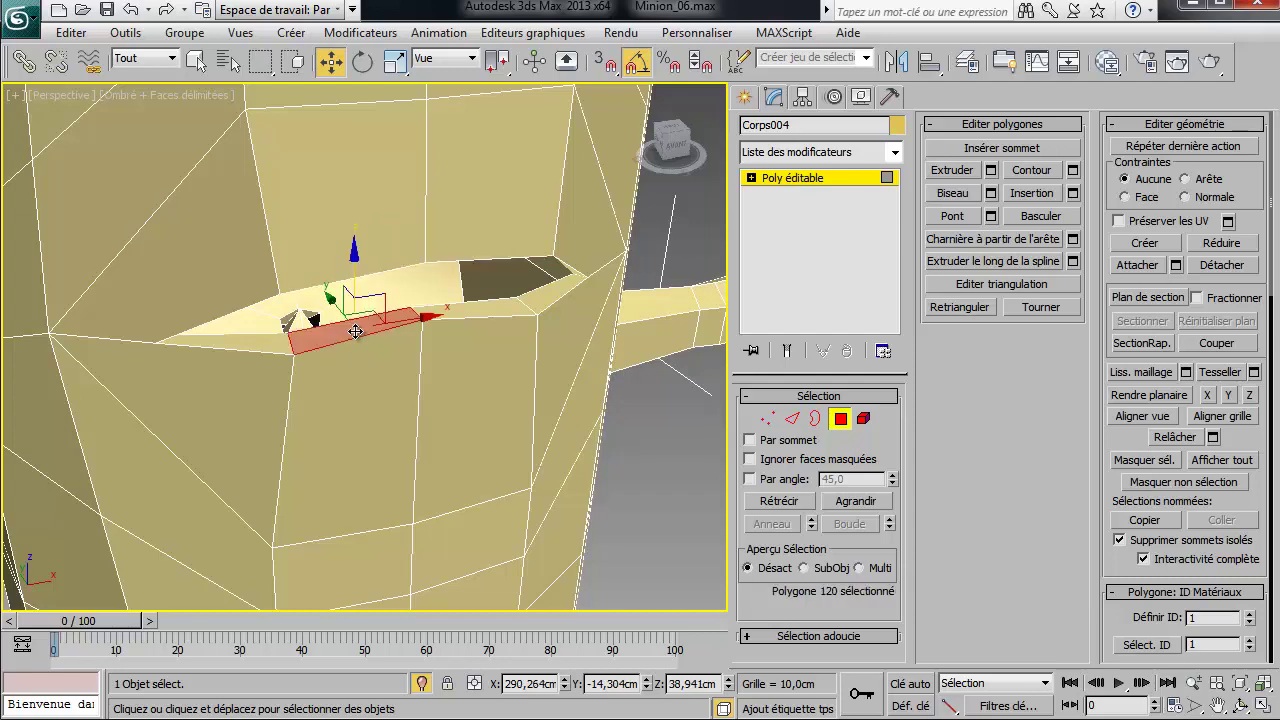
pyautogui.keyDown('ctrl'); pyautogui.click(462, 312); pyautogui.keyUp('ctrl')
pyautogui.moveTo(417, 287); pyautogui.dragTo(420, 380)
# Select the two upper lip polygons again and lower them slightly
pyautogui.keyDown('alt'); pyautogui.moveTo(420, 380); pyautogui.dragTo(380, 258, button='middle'); pyautogui.keyUp('alt')
pyautogui.click(371, 288)
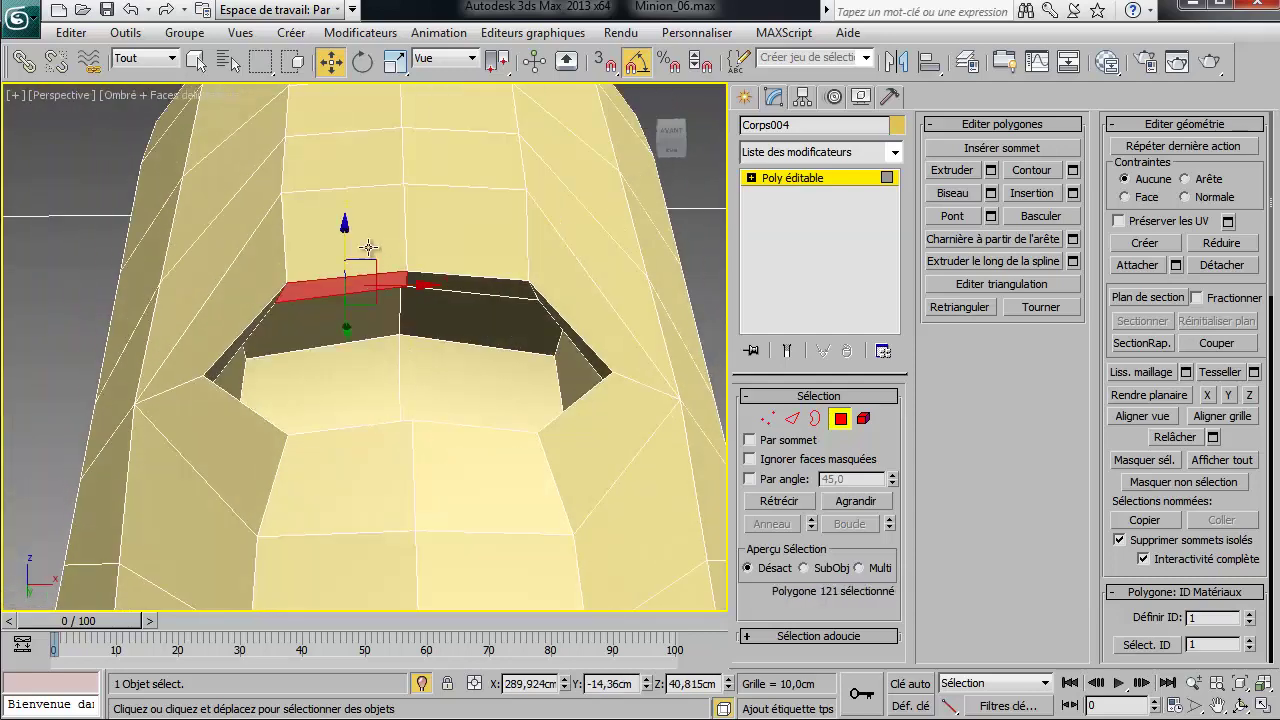
pyautogui.keyDown('ctrl'); pyautogui.click(440, 280); pyautogui.keyUp('ctrl')
pyautogui.moveTo(412, 246); pyautogui.dragTo(410, 276)
# Reselect the two lower lip polygons and move them further down to open the mouth wider
pyautogui.keyDown('alt'); pyautogui.moveTo(410, 276); pyautogui.dragTo(425, 427, button='middle'); pyautogui.keyUp('alt')
pyautogui.click(355, 443)
pyautogui.keyDown('ctrl'); pyautogui.click(430, 428); pyautogui.keyUp('ctrl')
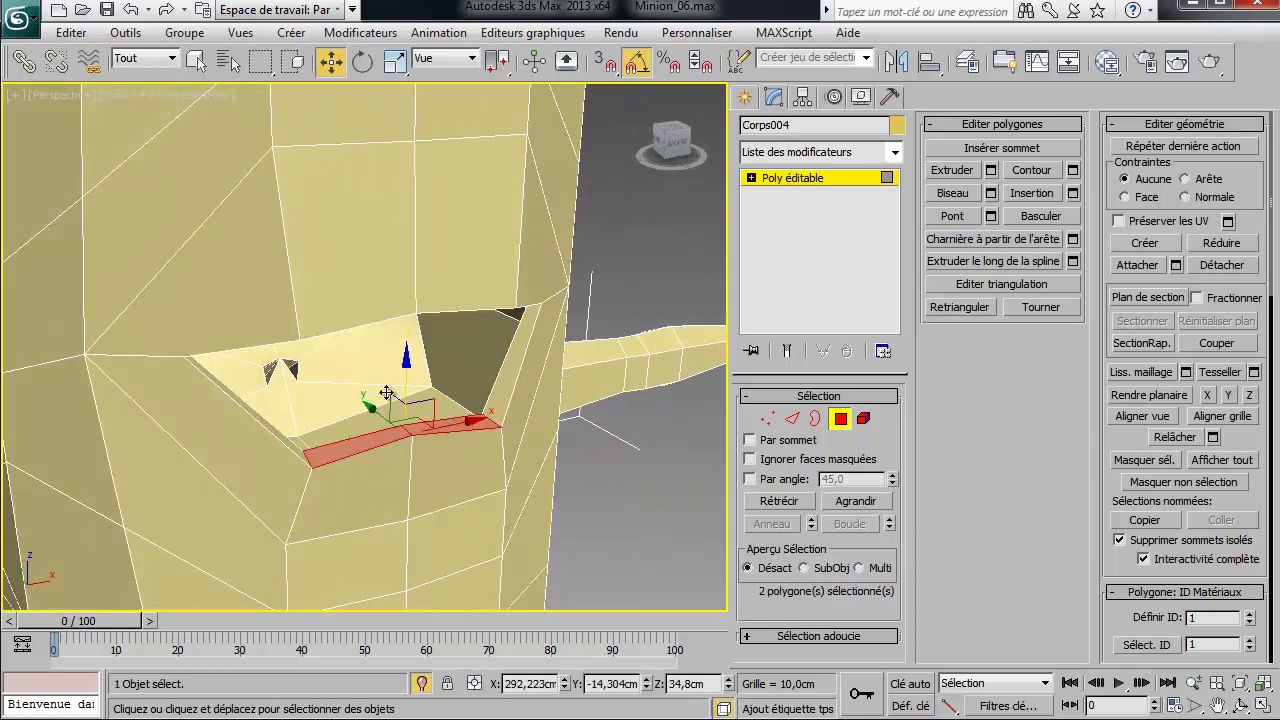
pyautogui.moveTo(406, 374); pyautogui.dragTo(417, 429)
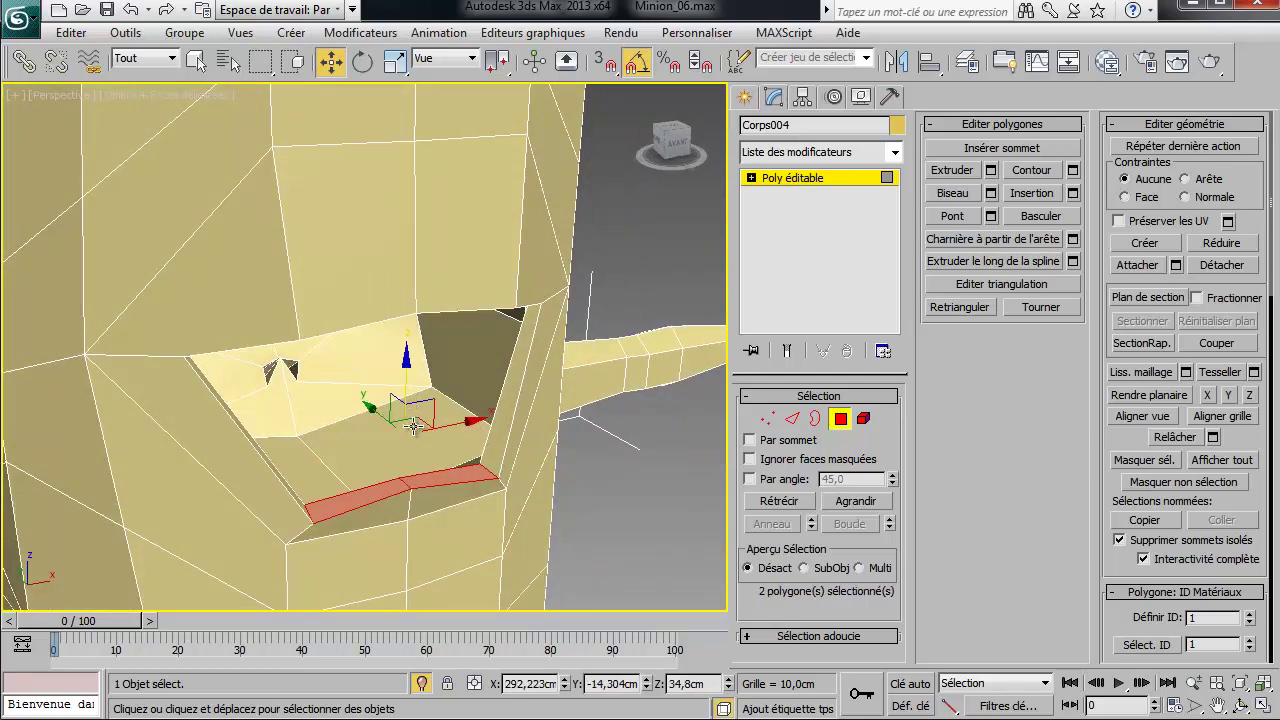
# At vertex level, select the two outer vertices just below the lower lip and lower them about 1.5 cm
pyautogui.click(768, 419)
pyautogui.keyDown('alt'); pyautogui.moveTo(313, 508); pyautogui.dragTo(337, 405, button='middle'); pyautogui.keyUp('alt')
pyautogui.click(327, 407)
pyautogui.keyDown('ctrl'); pyautogui.click(446, 387); pyautogui.keyUp('ctrl')
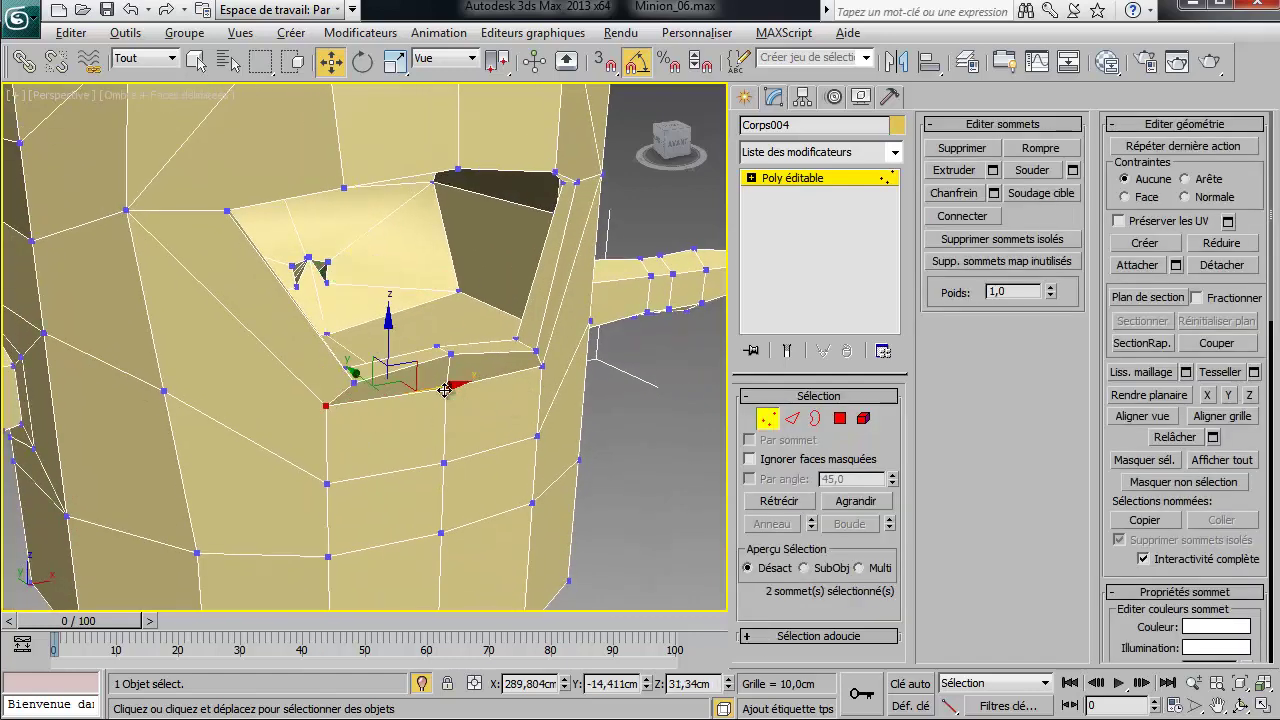
pyautogui.keyDown('alt'); pyautogui.click(448, 390); pyautogui.keyUp('alt')
pyautogui.keyDown('ctrl'); pyautogui.click(542, 368); pyautogui.keyUp('ctrl')
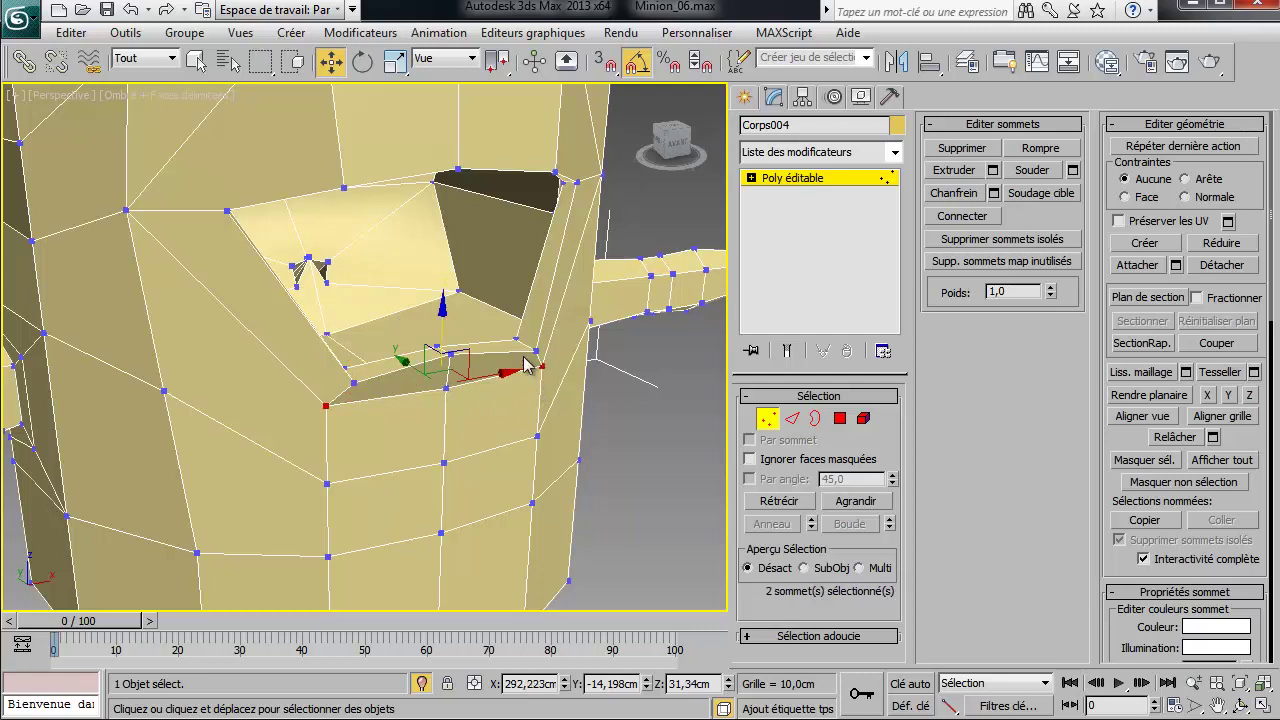
pyautogui.moveTo(438, 327); pyautogui.dragTo(440, 365)
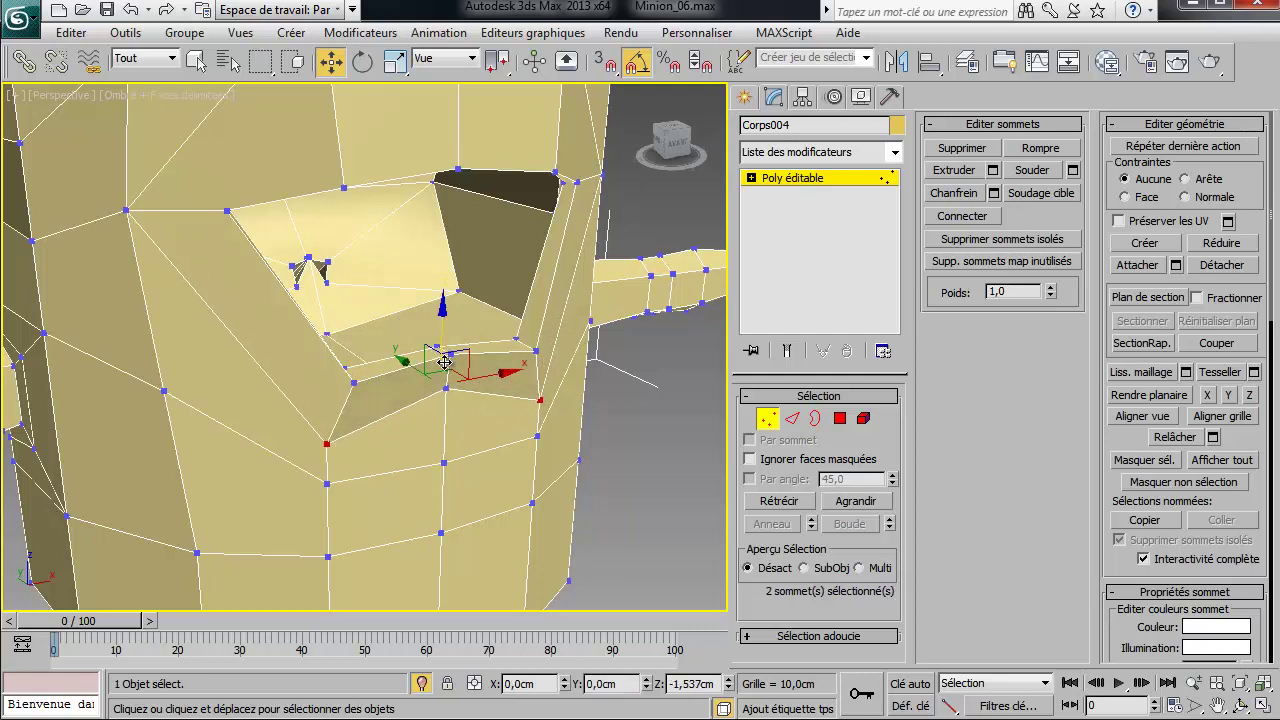
# Lower the outer vertices beside the left and right mouth corners of Corps004 to about Z 37 cm
pyautogui.click(125, 210)
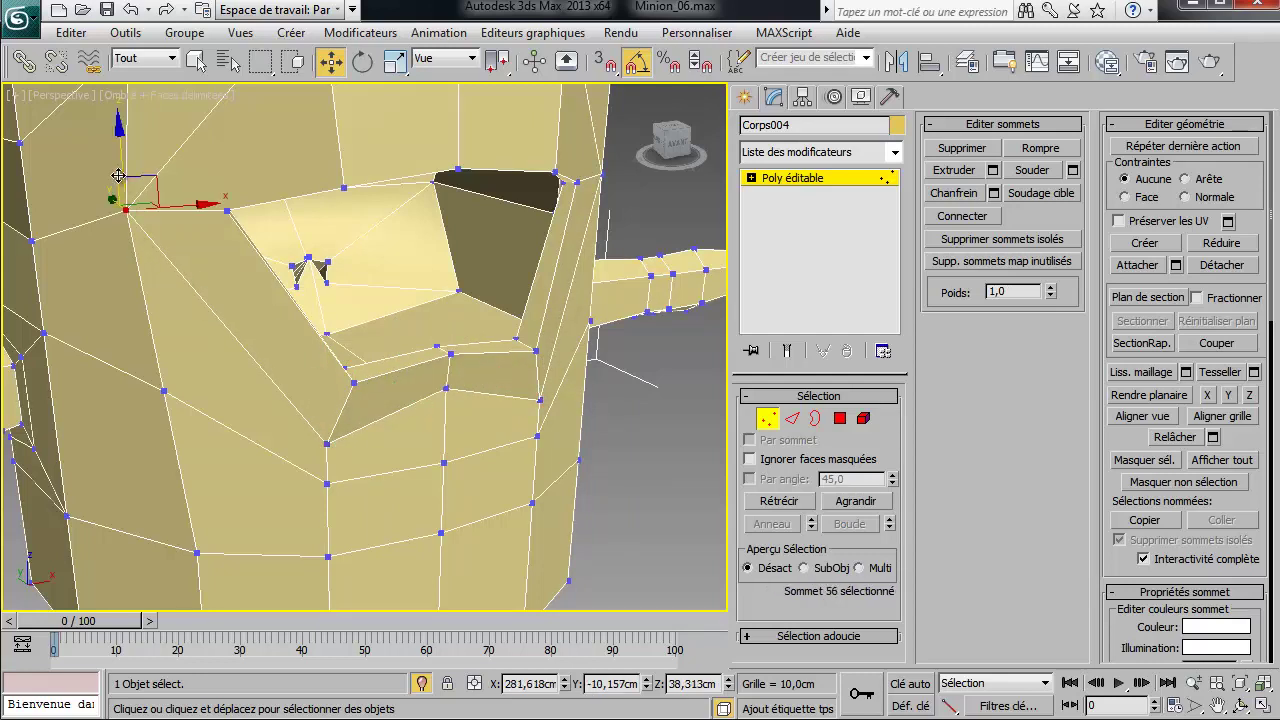
pyautogui.moveTo(122, 172); pyautogui.dragTo(125, 208)
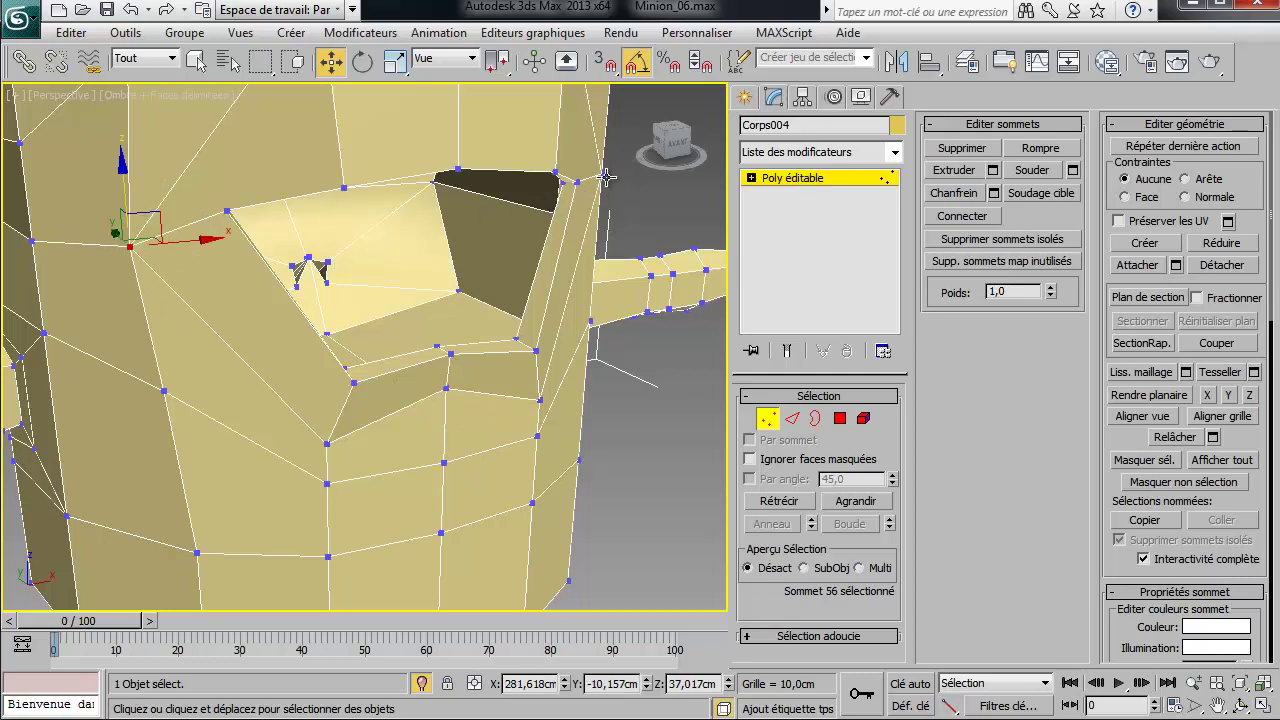
pyautogui.click(603, 176)
# Select the four vertices at both ends of the lower lip and push them back to about Y -13.6 cm
pyautogui.keyDown('alt'); pyautogui.moveTo(603, 176); pyautogui.dragTo(421, 428, button='middle'); pyautogui.keyUp('alt')
pyautogui.click(341, 389)
pyautogui.keyDown('ctrl'); pyautogui.click(338, 375); pyautogui.keyUp('ctrl')
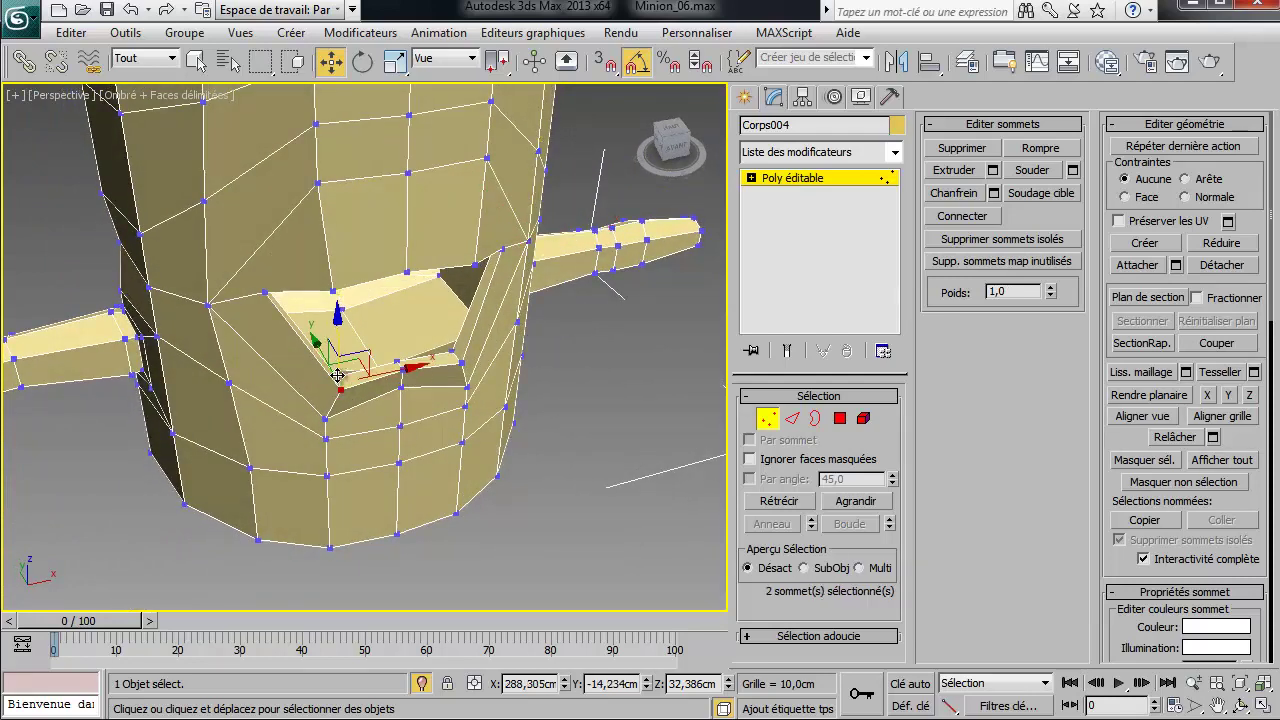
pyautogui.keyDown('ctrl'); pyautogui.click(457, 362); pyautogui.keyUp('ctrl')
pyautogui.keyDown('ctrl'); pyautogui.click(390, 352); pyautogui.keyUp('ctrl')
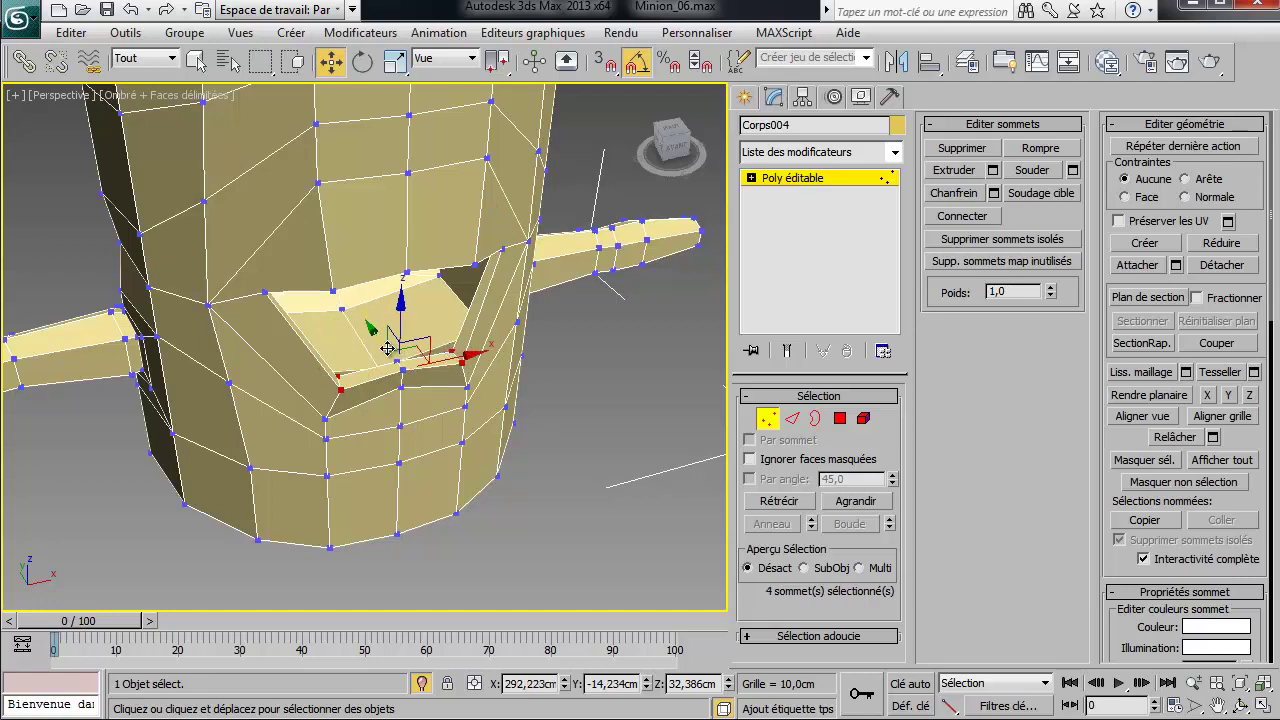
pyautogui.moveTo(380, 343); pyautogui.dragTo(371, 339)
pyautogui.moveTo(418, 340)
pyautogui.keyDown('alt'); pyautogui.mouseDown(button='middle')
pyautogui.moveTo(294, 270)
pyautogui.moveTo(434, 330)
pyautogui.mouseUp(button='middle'); pyautogui.keyUp('alt')
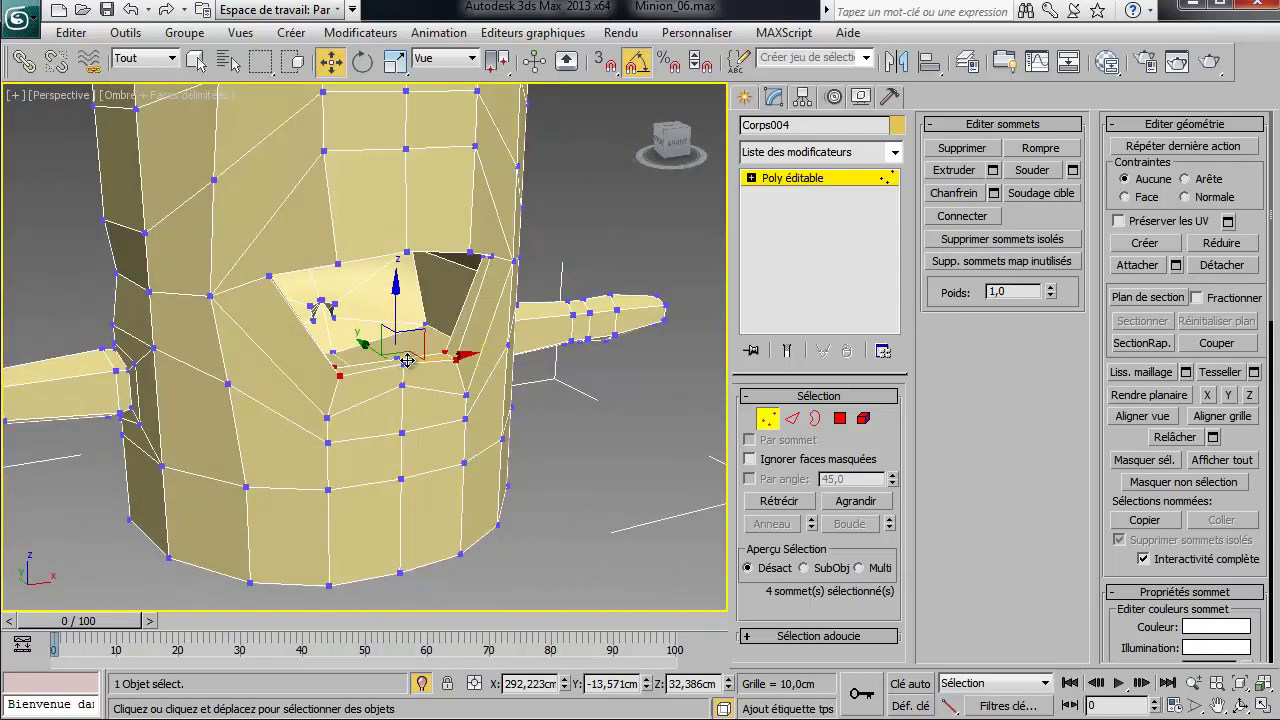
# Select the two middle vertices of the lower lip on Corps004 and finish its vertex-level editing
pyautogui.click(406, 362)
pyautogui.keyDown('ctrl'); pyautogui.click(399, 360); pyautogui.keyUp('ctrl')
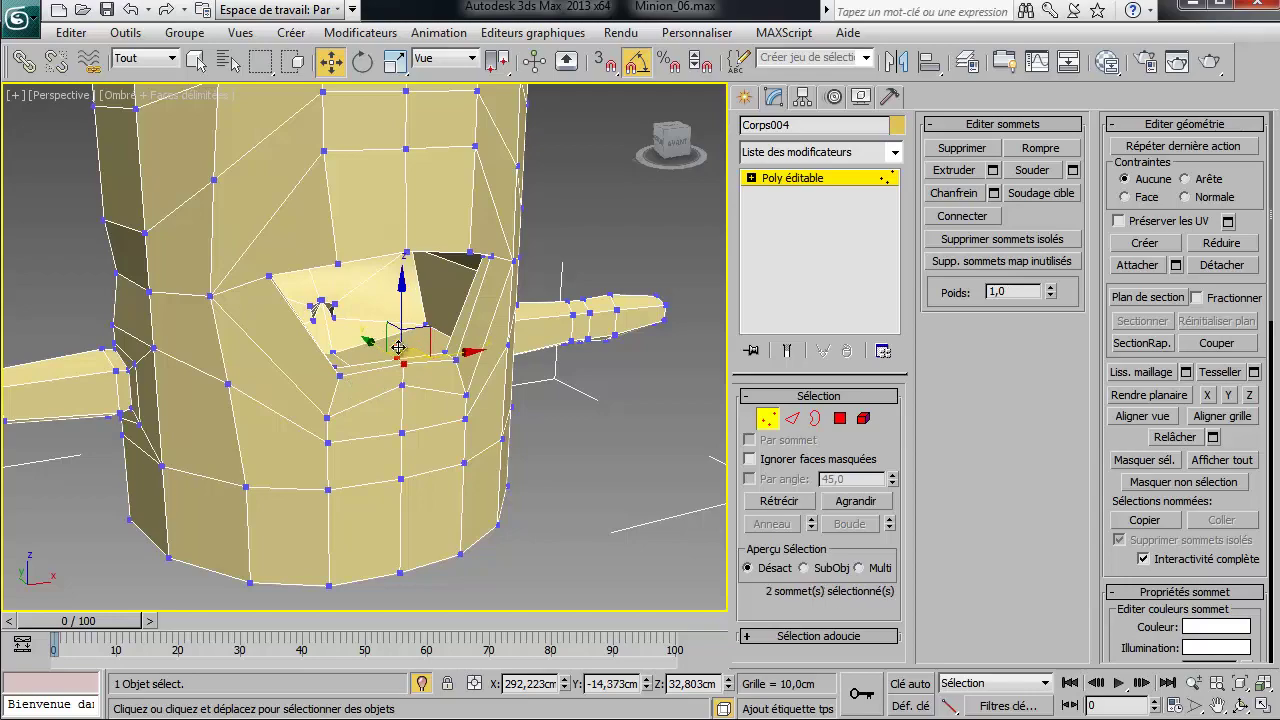
pyautogui.click(492, 427)
pyautogui.scroll(2, 492, 427)
pyautogui.keyDown('alt'); pyautogui.moveTo(492, 427); pyautogui.dragTo(656, 453, button='middle'); pyautogui.keyUp('alt')
pyautogui.click(767, 418)
pyautogui.scroll(-10, 602, 452)
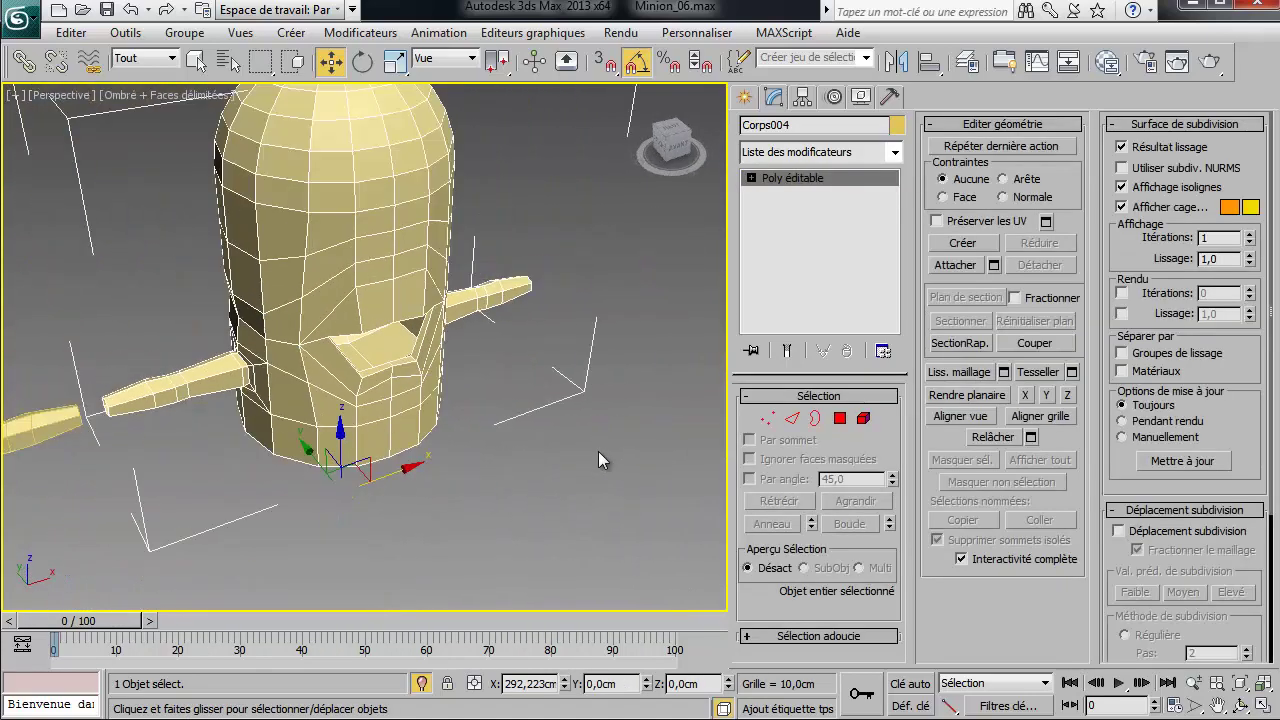
pyautogui.moveTo(383, 462); pyautogui.dragTo(592, 416, button='middle')
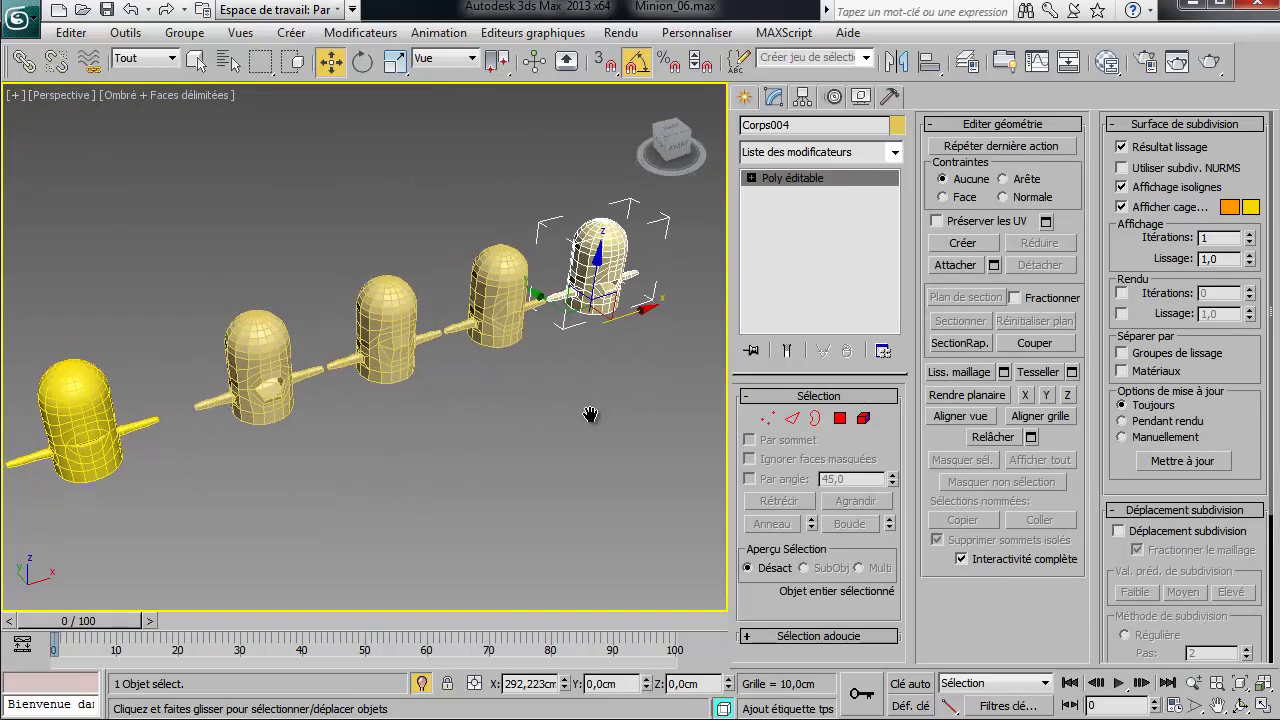
# In the Interpolateur modifier of Corps, assign Corps002 as the morph target of channel 2
pyautogui.click(63, 427)
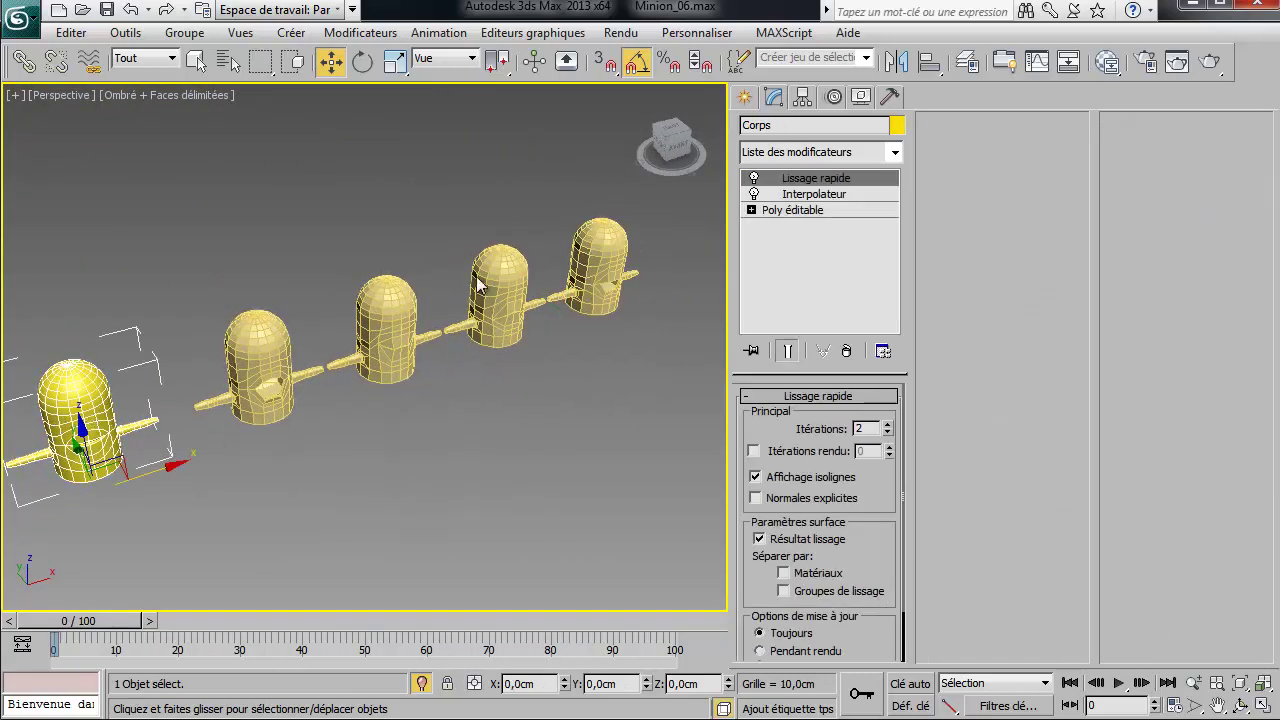
pyautogui.click(815, 194)
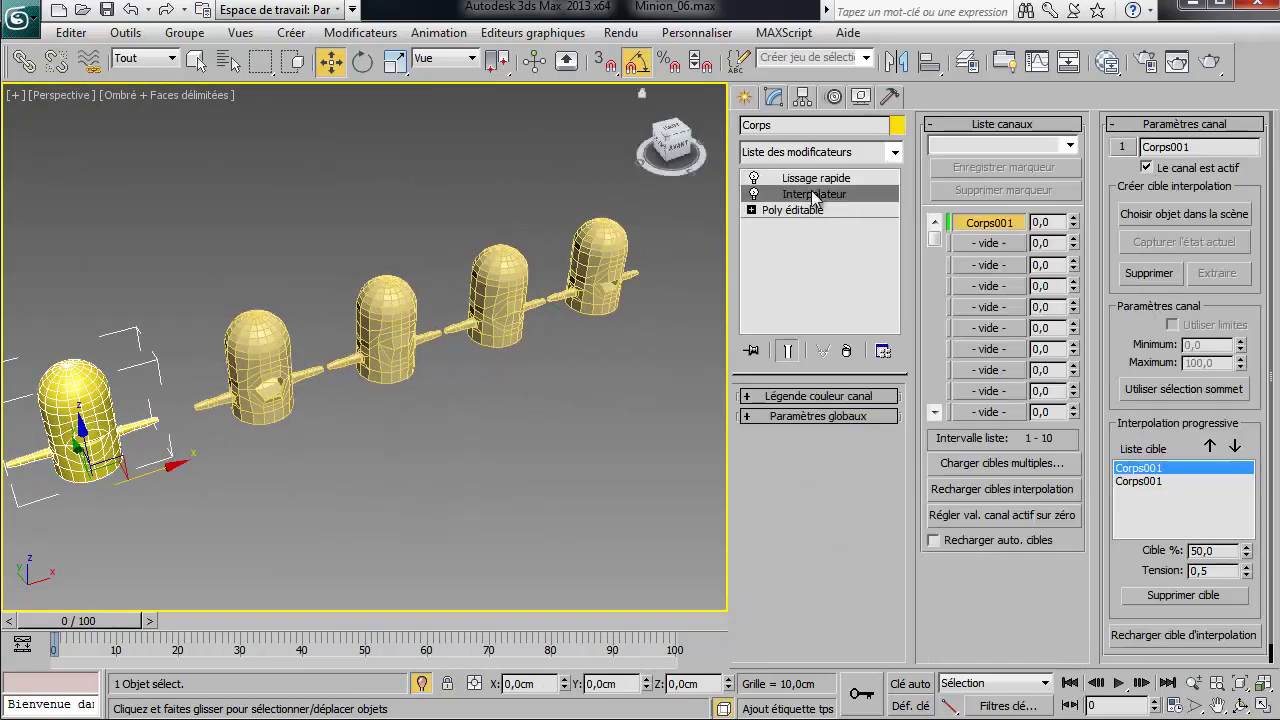
pyautogui.click(1000, 244)
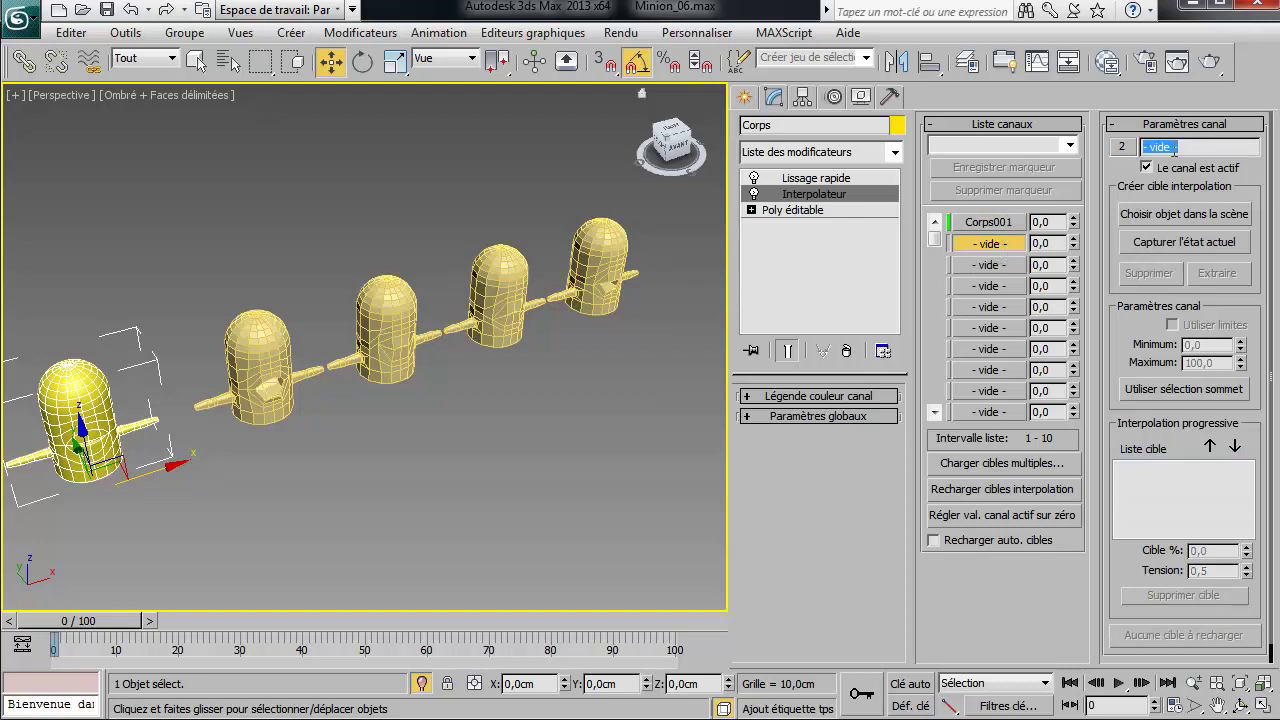
pyautogui.click(1180, 214)
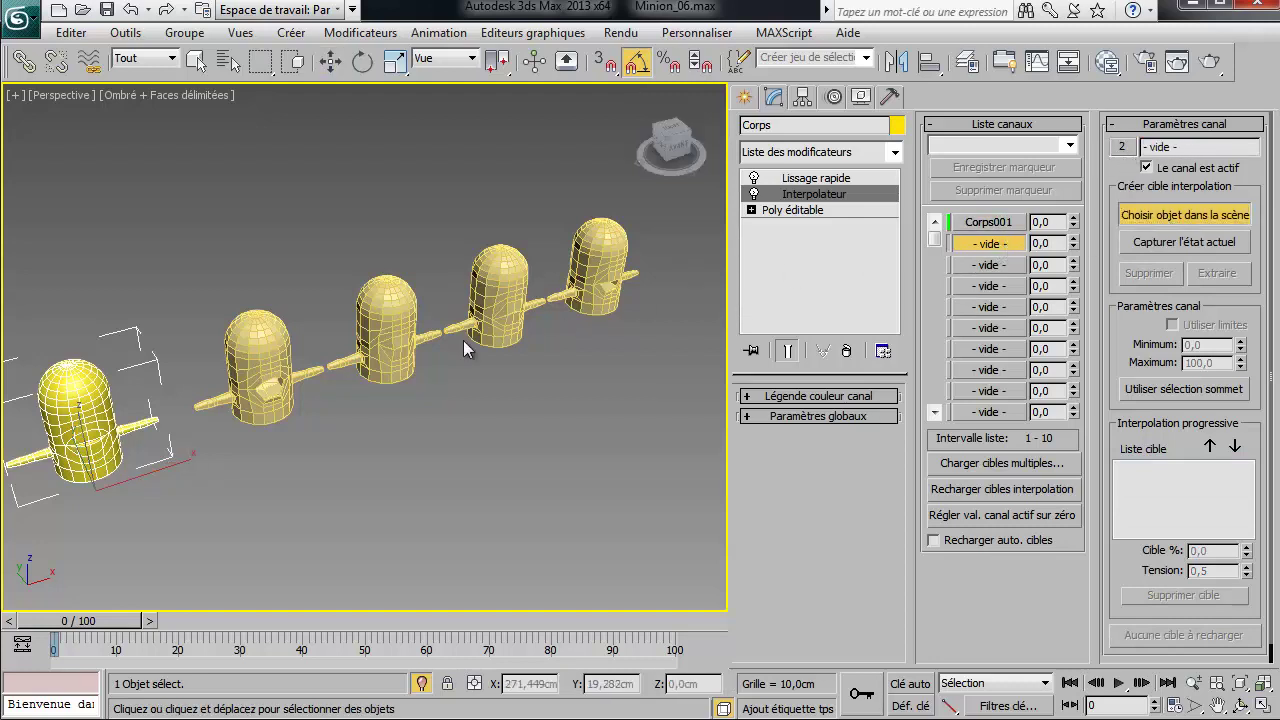
pyautogui.click(396, 340)
# Assign Corps003 to Interpolateur channel 3 and Corps004 to channel 4 as morph targets
pyautogui.click(984, 266)
pyautogui.click(1175, 214)
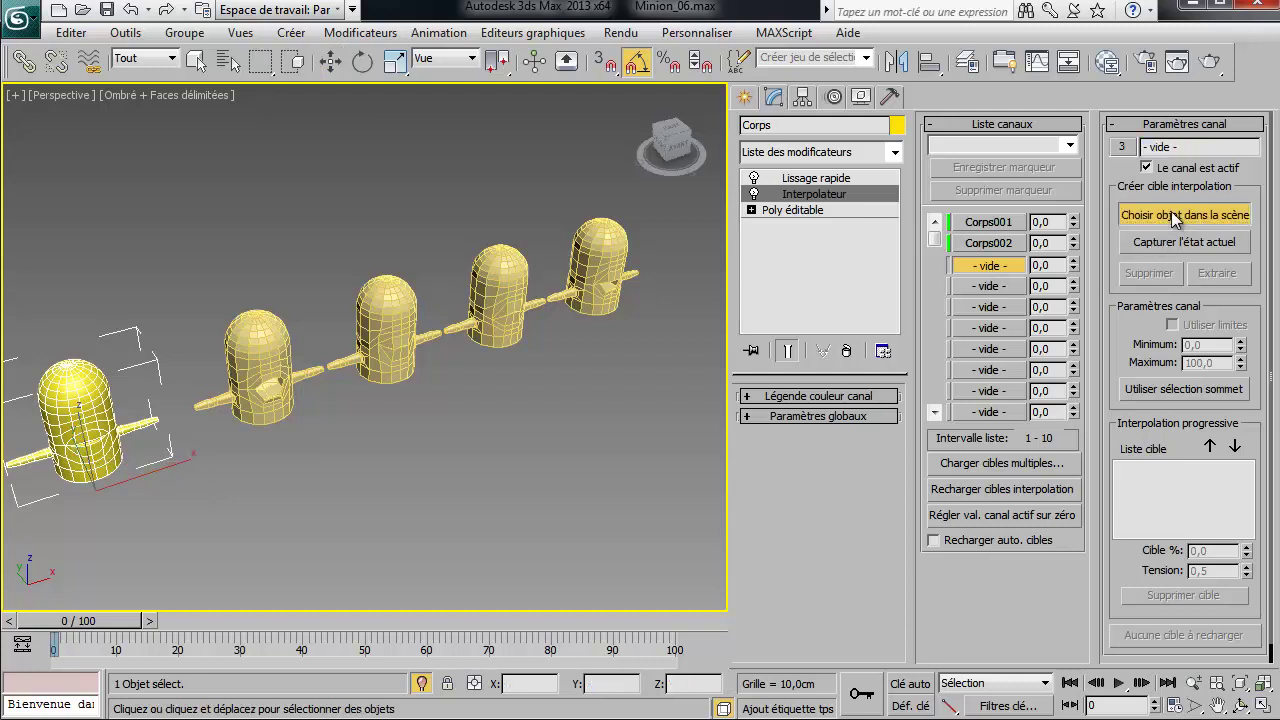
pyautogui.click(490, 316)
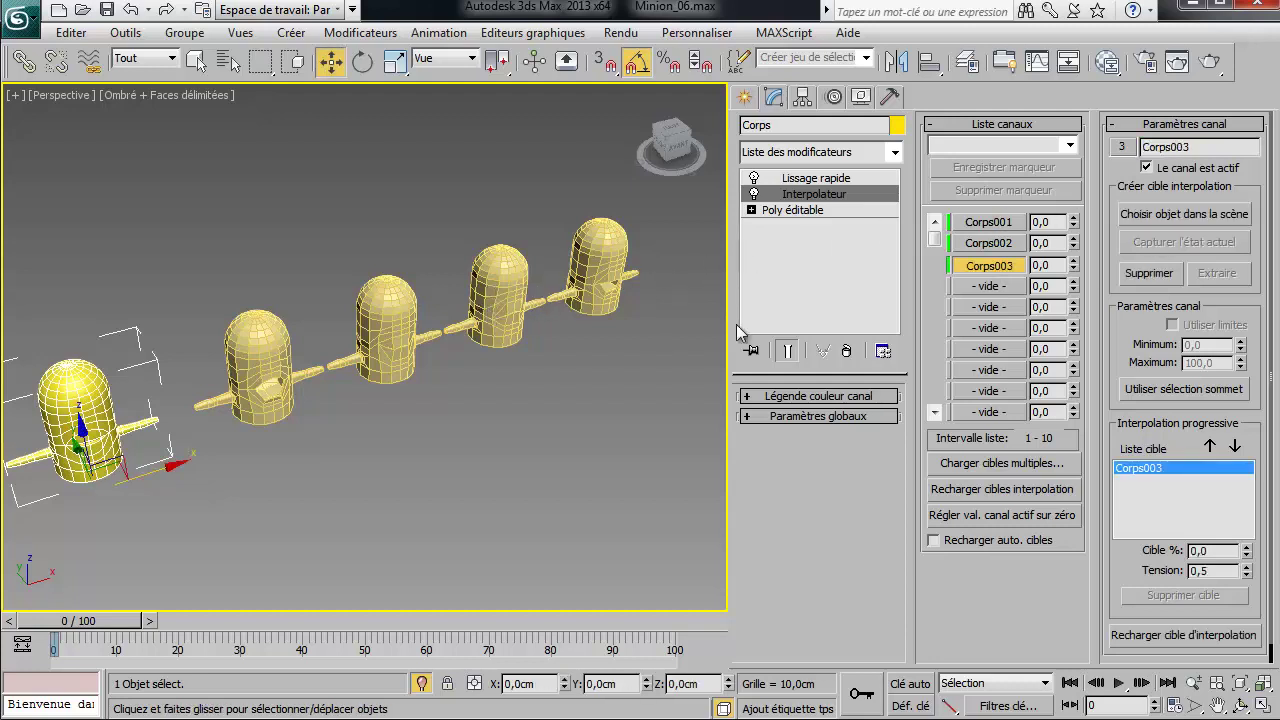
pyautogui.click(988, 286)
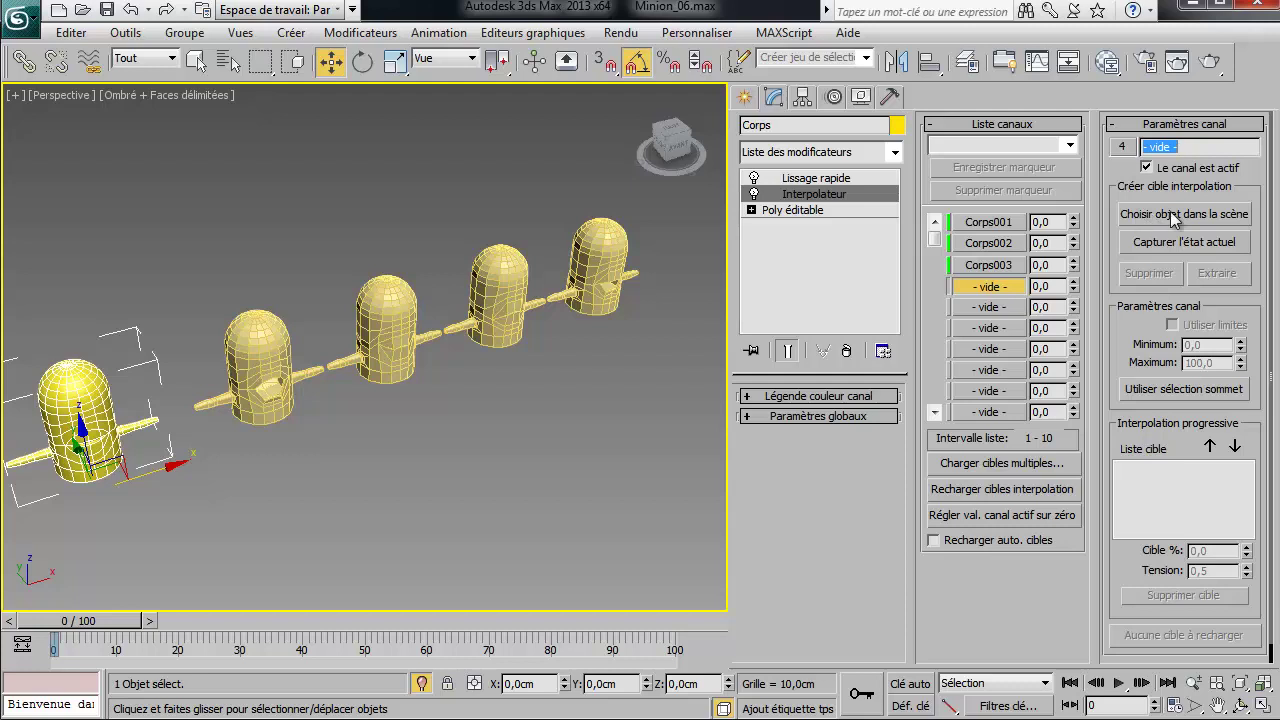
pyautogui.click(1170, 211)
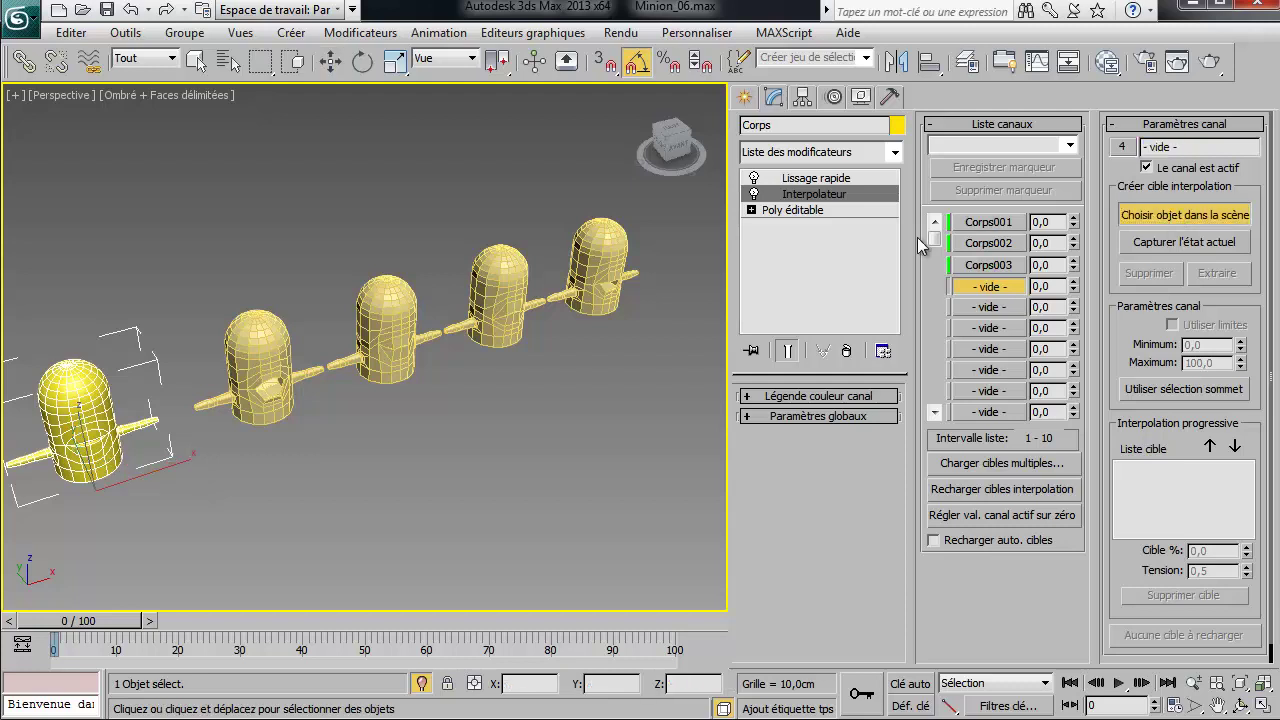
pyautogui.click(587, 273)
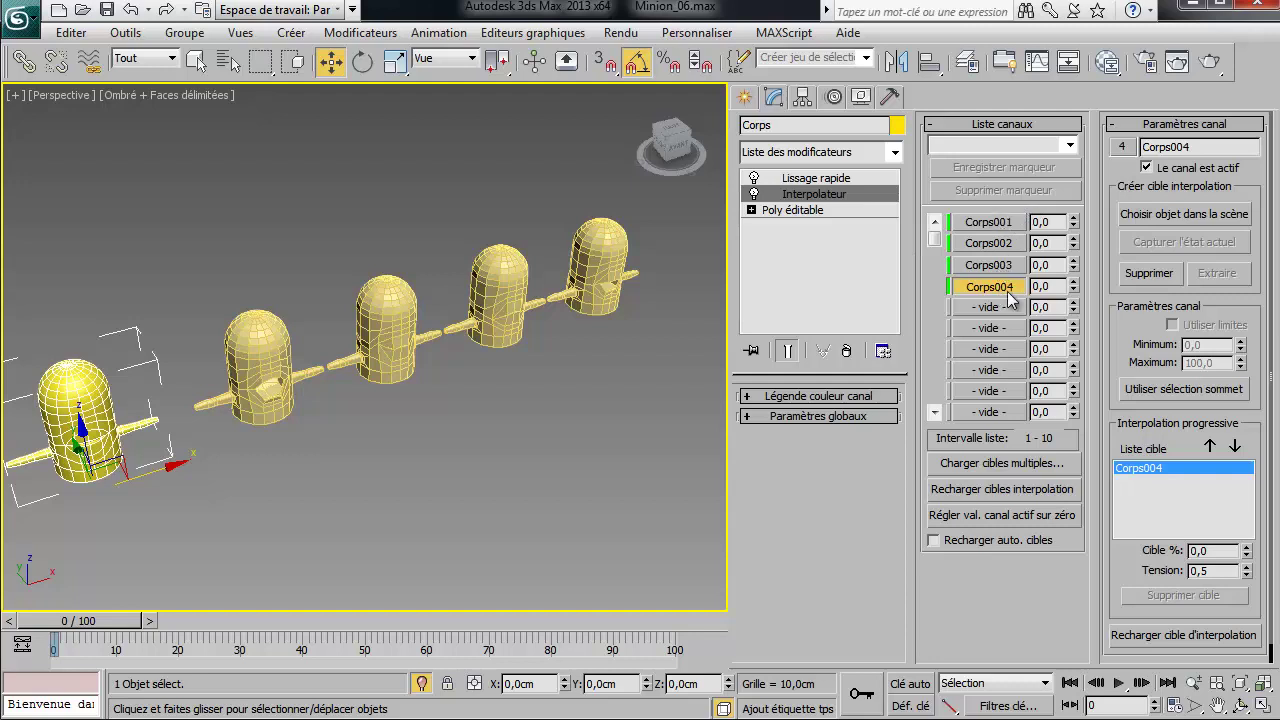
# Select the four body copies and place them on a new layer named Cibles_Morph
pyautogui.moveTo(274, 385)
pyautogui.mouseDown(button='middle')
pyautogui.moveTo(298, 375)
pyautogui.moveTo(282, 379)
pyautogui.mouseUp(button='middle')
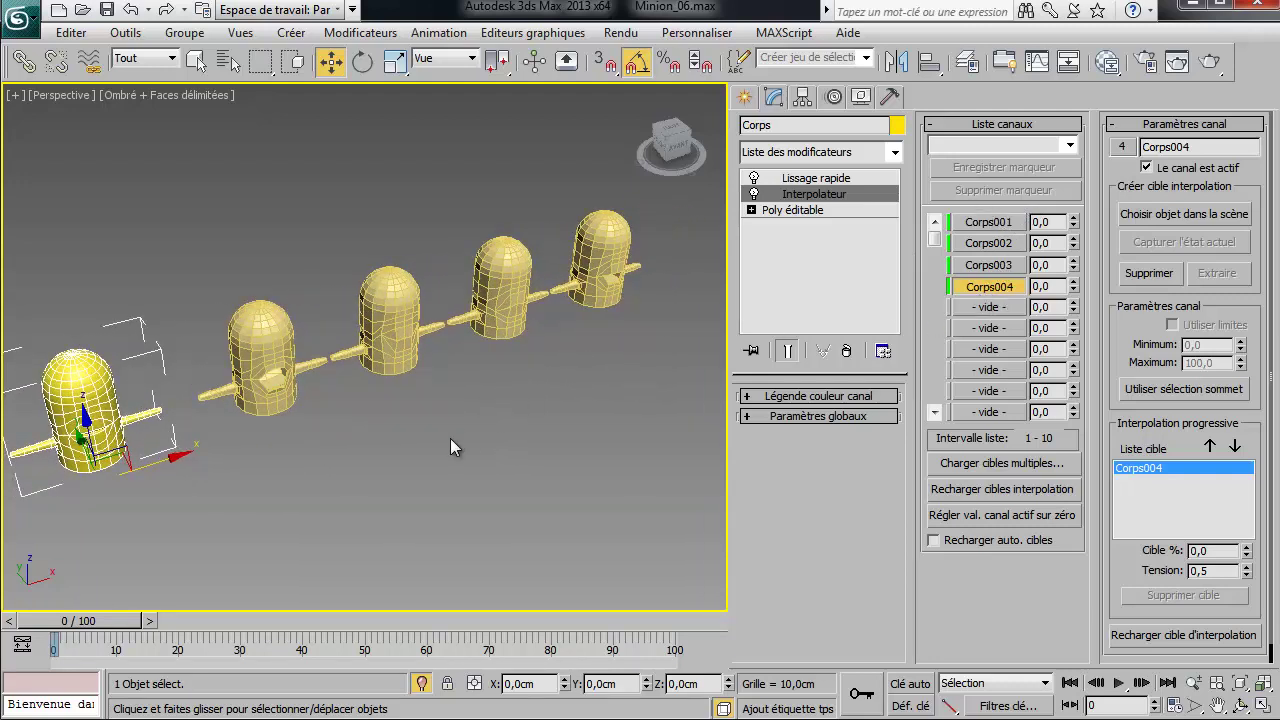
pyautogui.moveTo(393, 445); pyautogui.dragTo(448, 490)
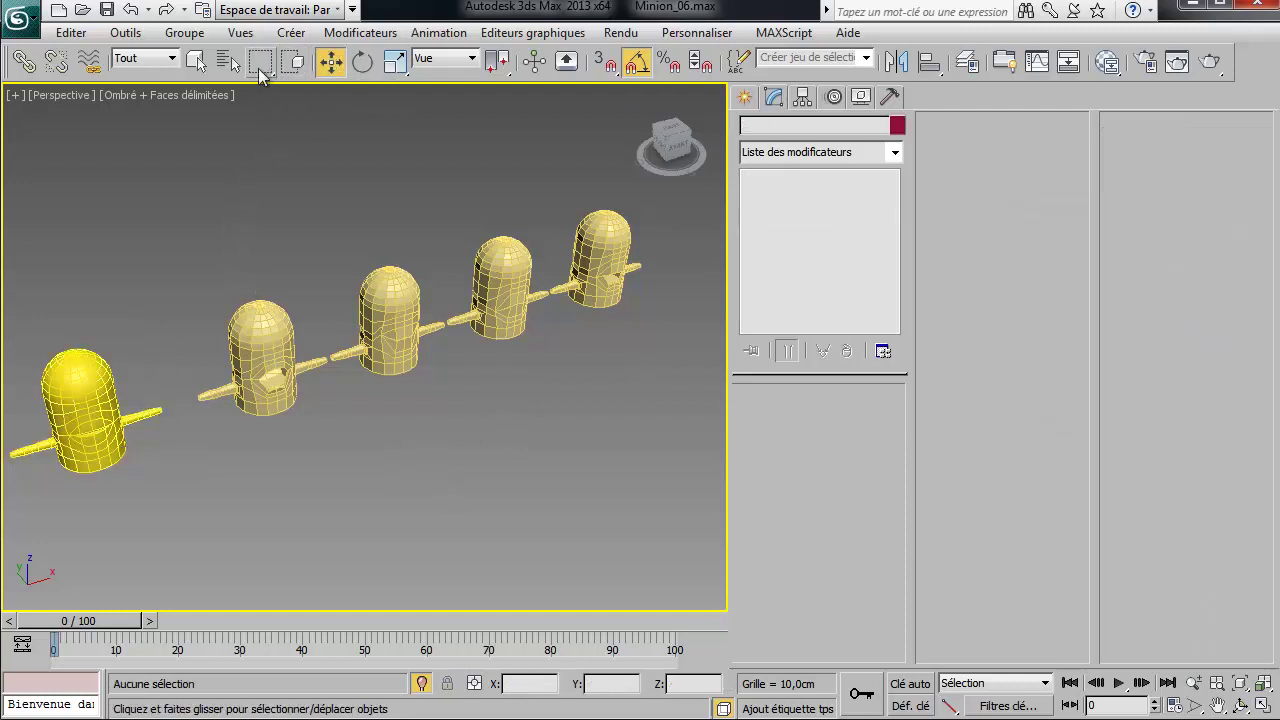
pyautogui.moveTo(401, 302); pyautogui.dragTo(677, 459)
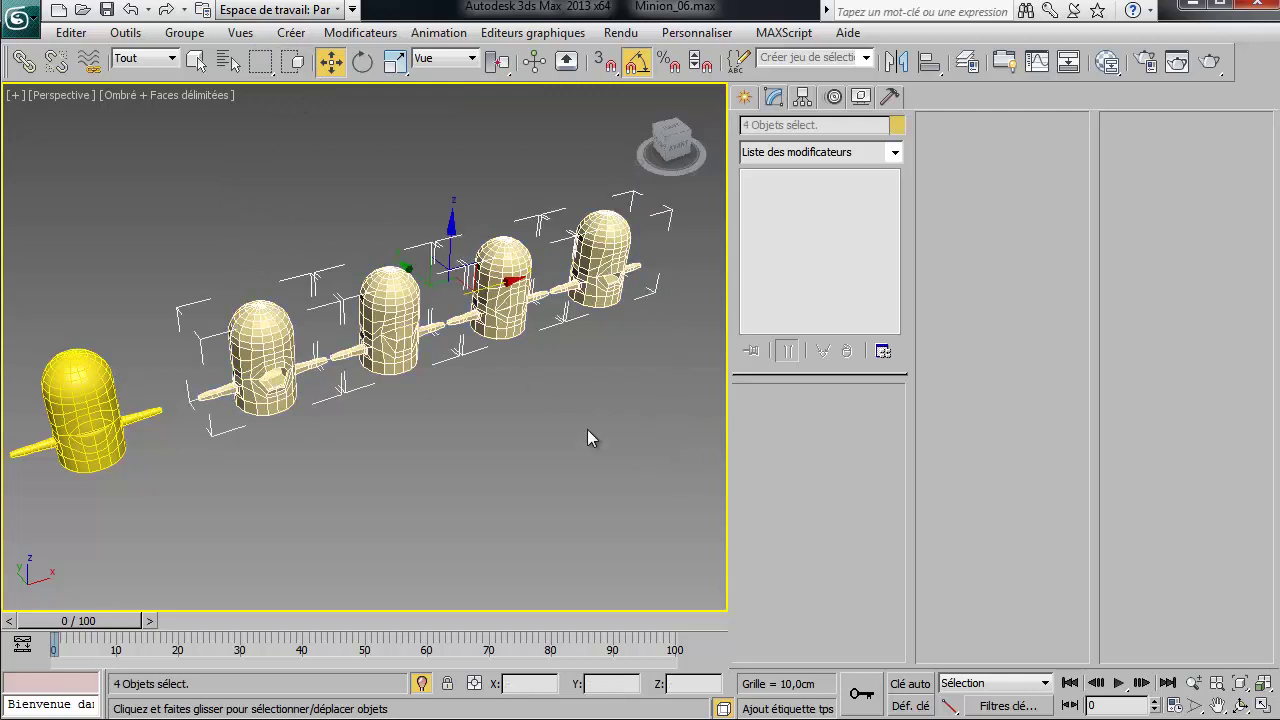
pyautogui.click(966, 63)
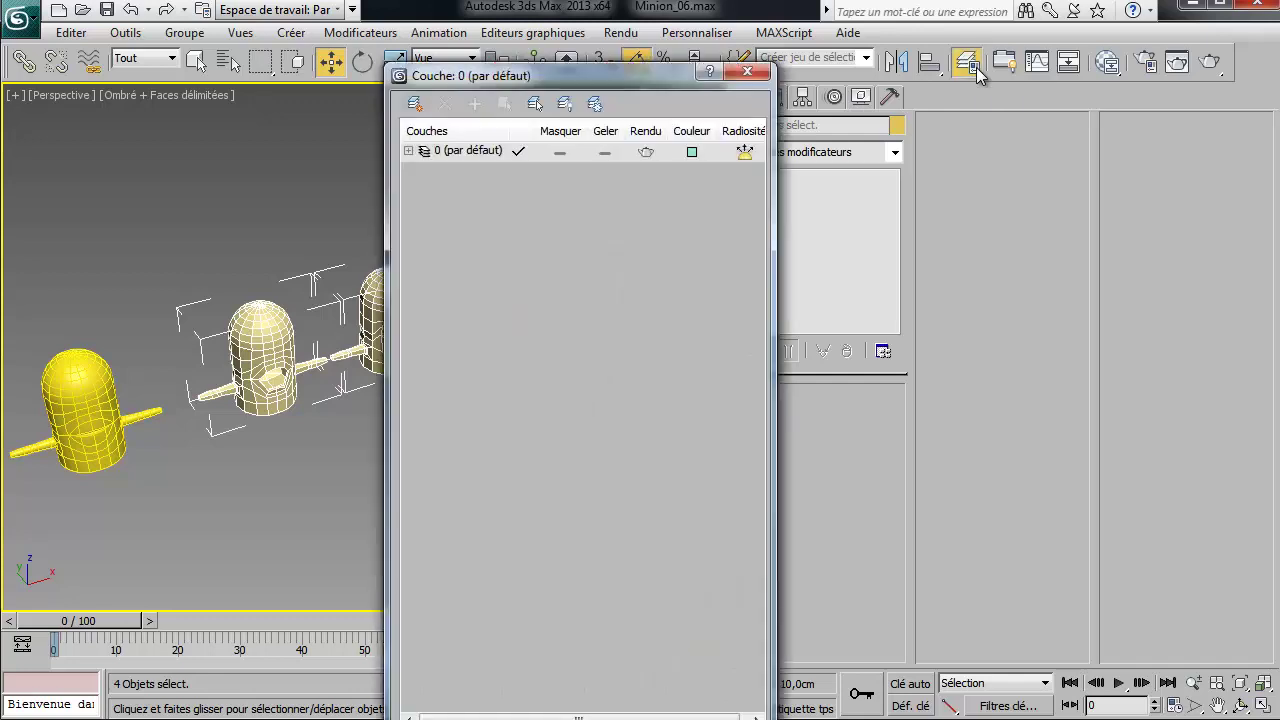
pyautogui.click(414, 104)
pyautogui.click(468, 171)
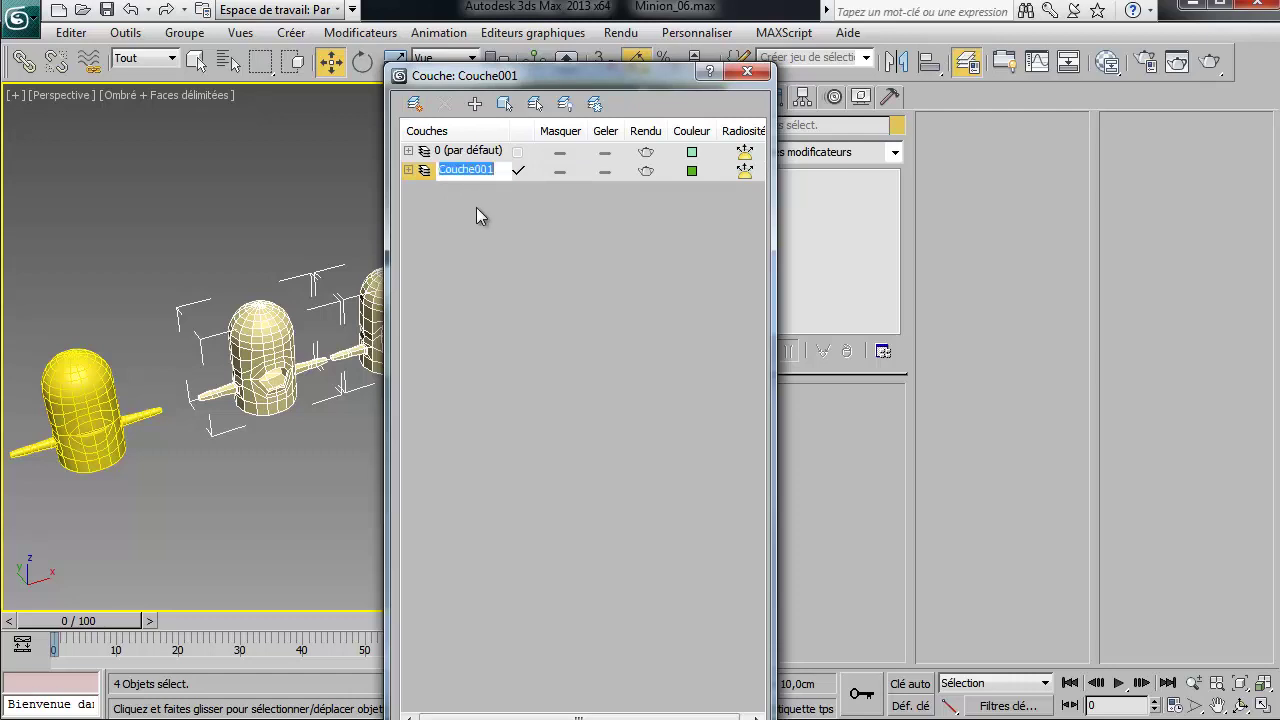
pyautogui.write('Cibles')
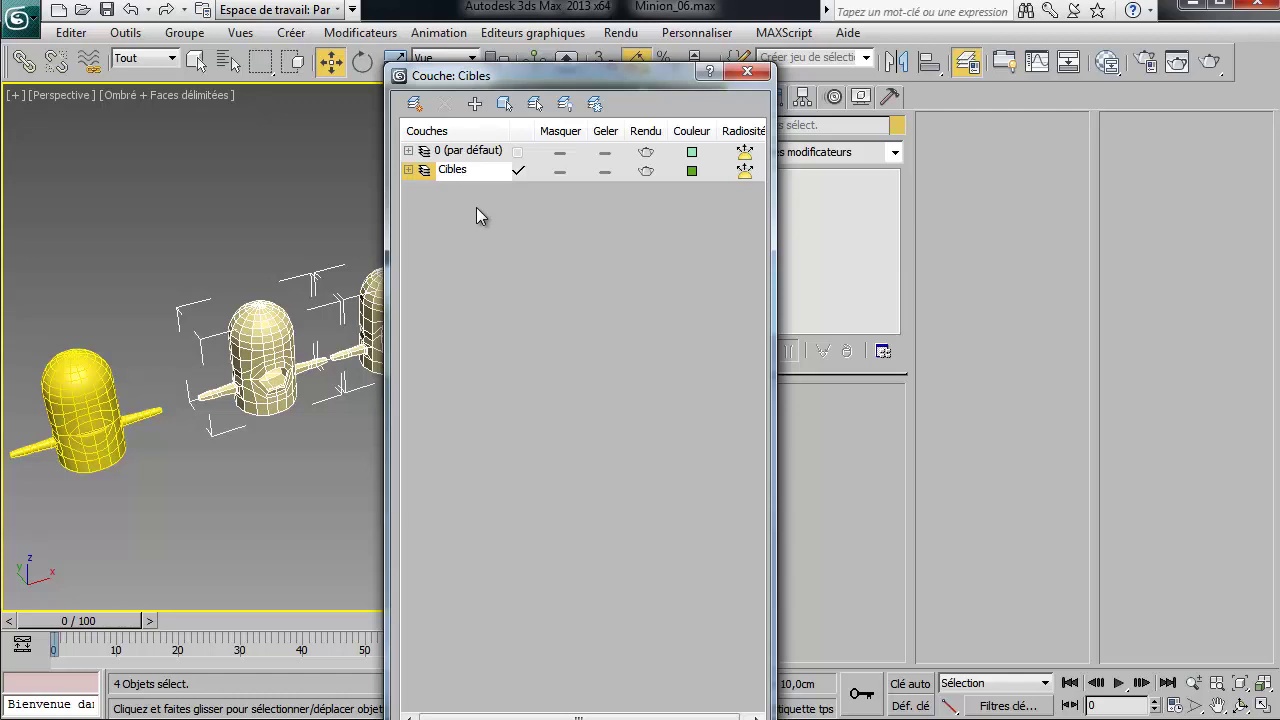
pyautogui.write('_Morph')
pyautogui.press('Return')
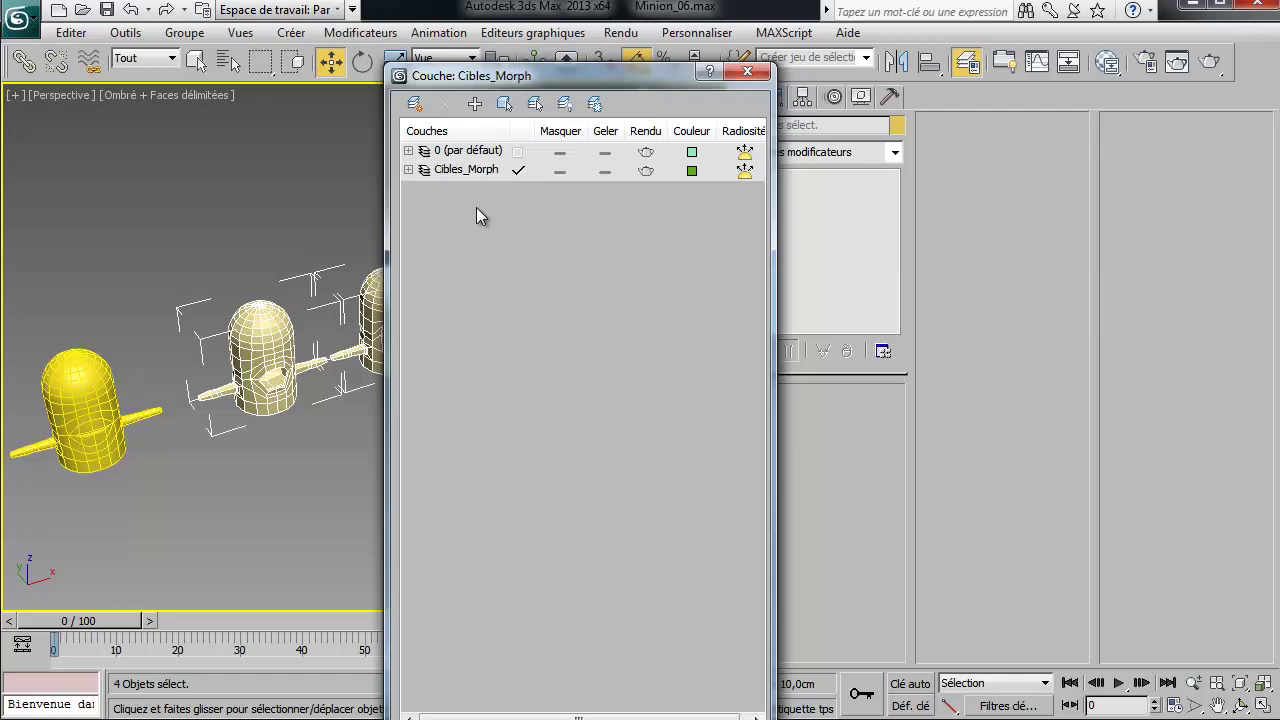
# Hide the Cibles_Morph layer and make layer 0 (par défaut) the current layer
pyautogui.click(561, 171)
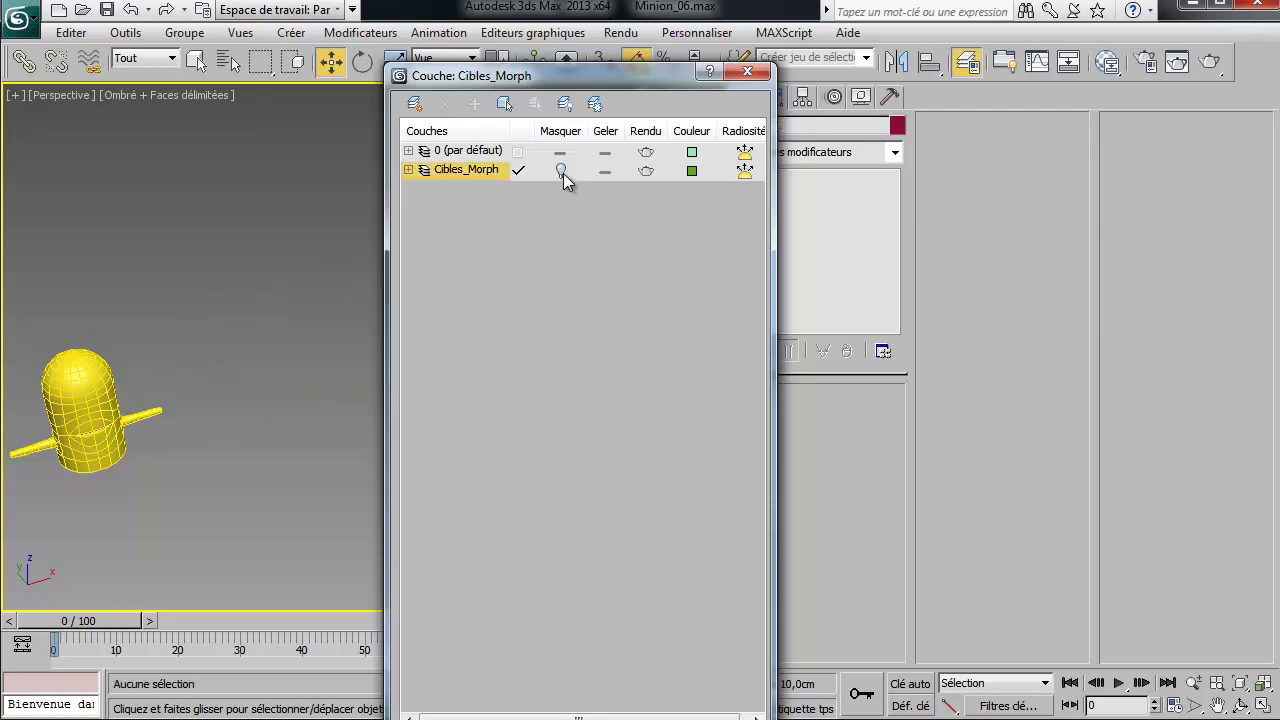
pyautogui.moveTo(568, 76); pyautogui.dragTo(893, 46)
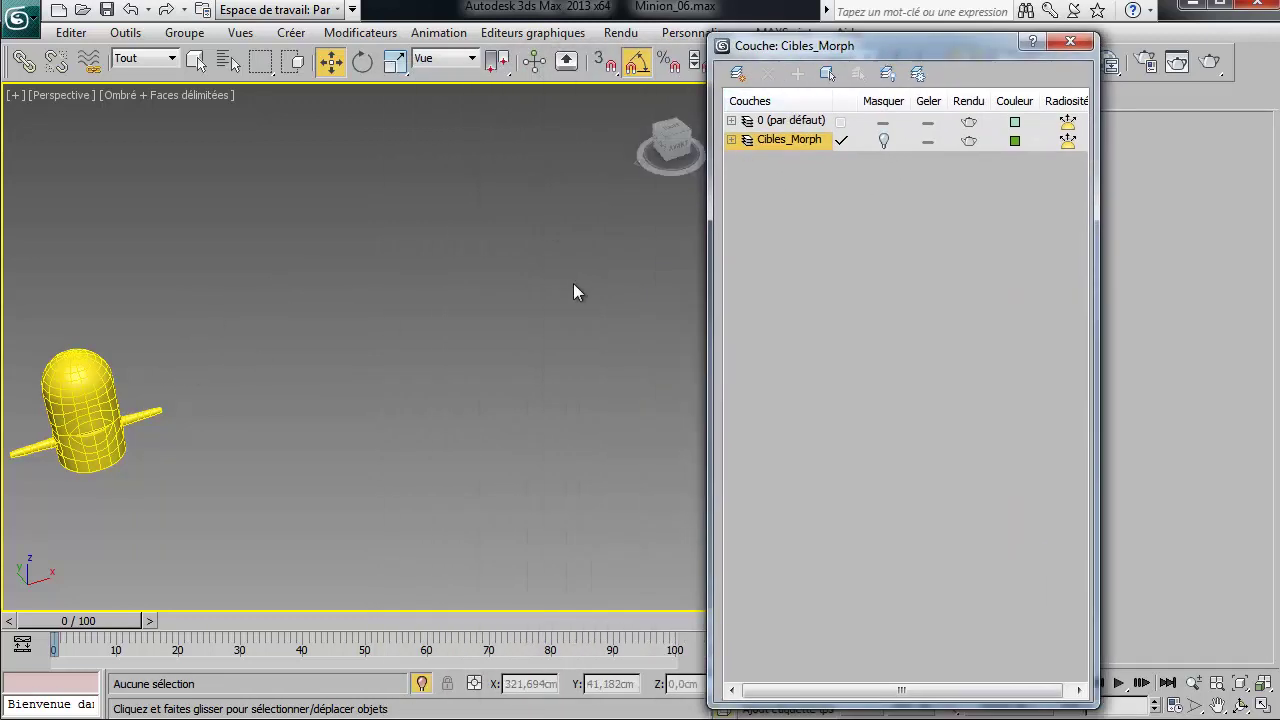
pyautogui.click(841, 121)
pyautogui.click(847, 143)
pyautogui.click(841, 121)
pyautogui.click(843, 140)
pyautogui.click(841, 121)
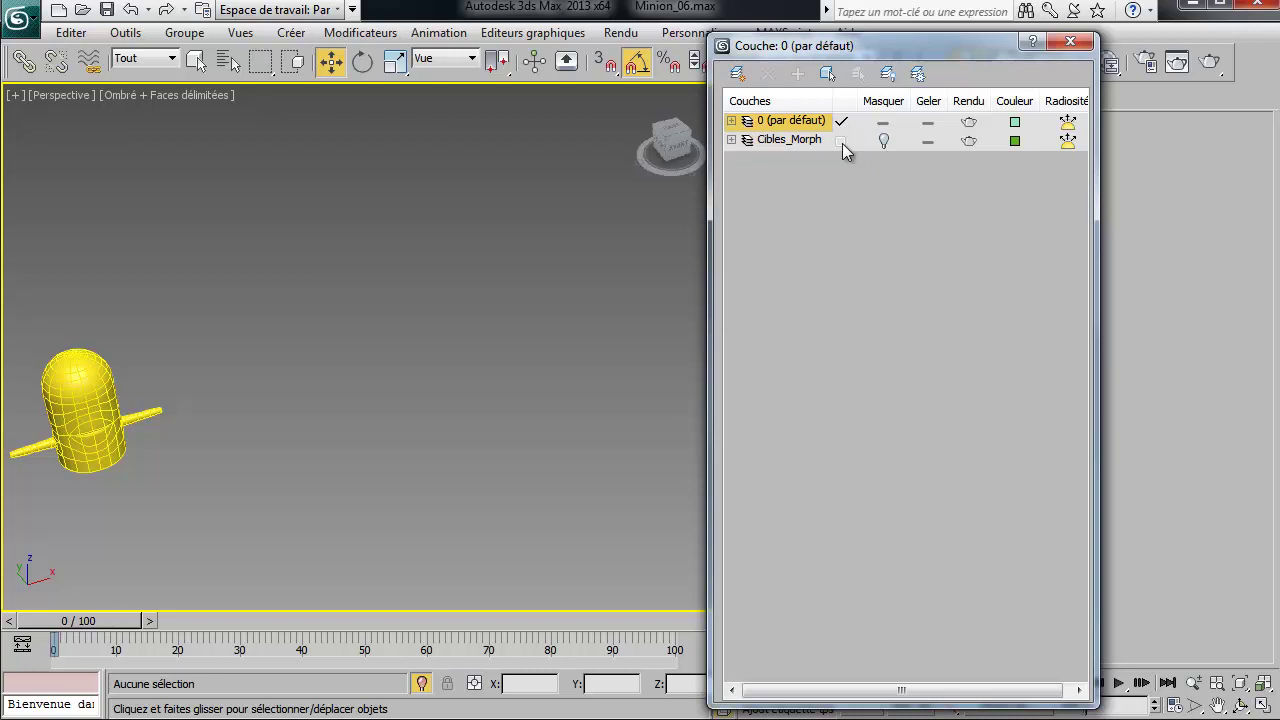
# Select all objects on layer 0 and put them on a new layer named Minion
pyautogui.click(827, 74)
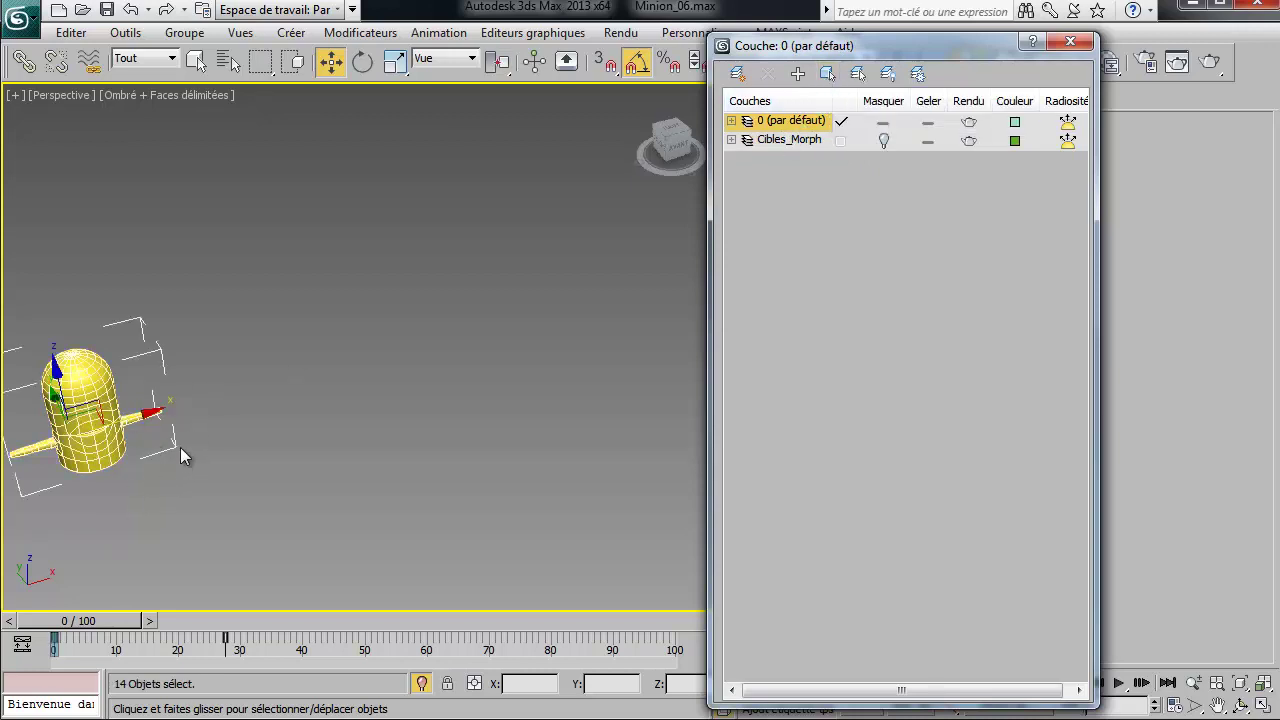
pyautogui.click(737, 75)
pyautogui.click(803, 160)
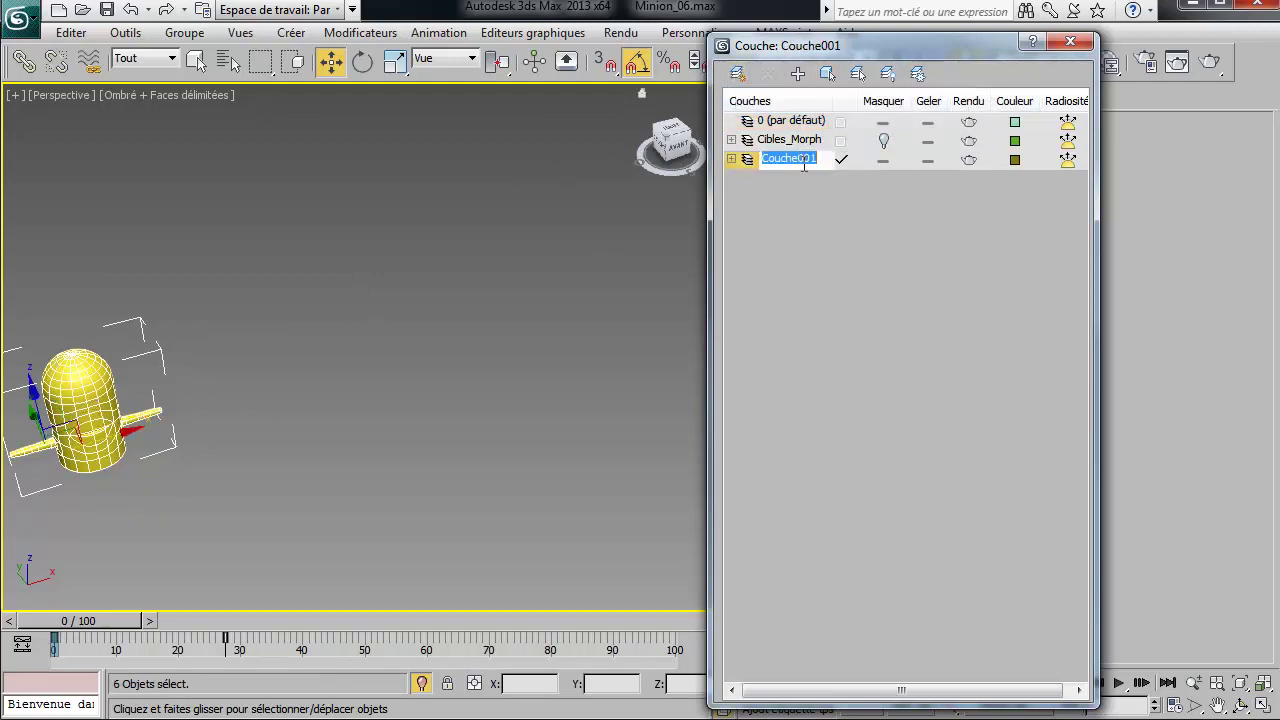
pyautogui.write('Minion')
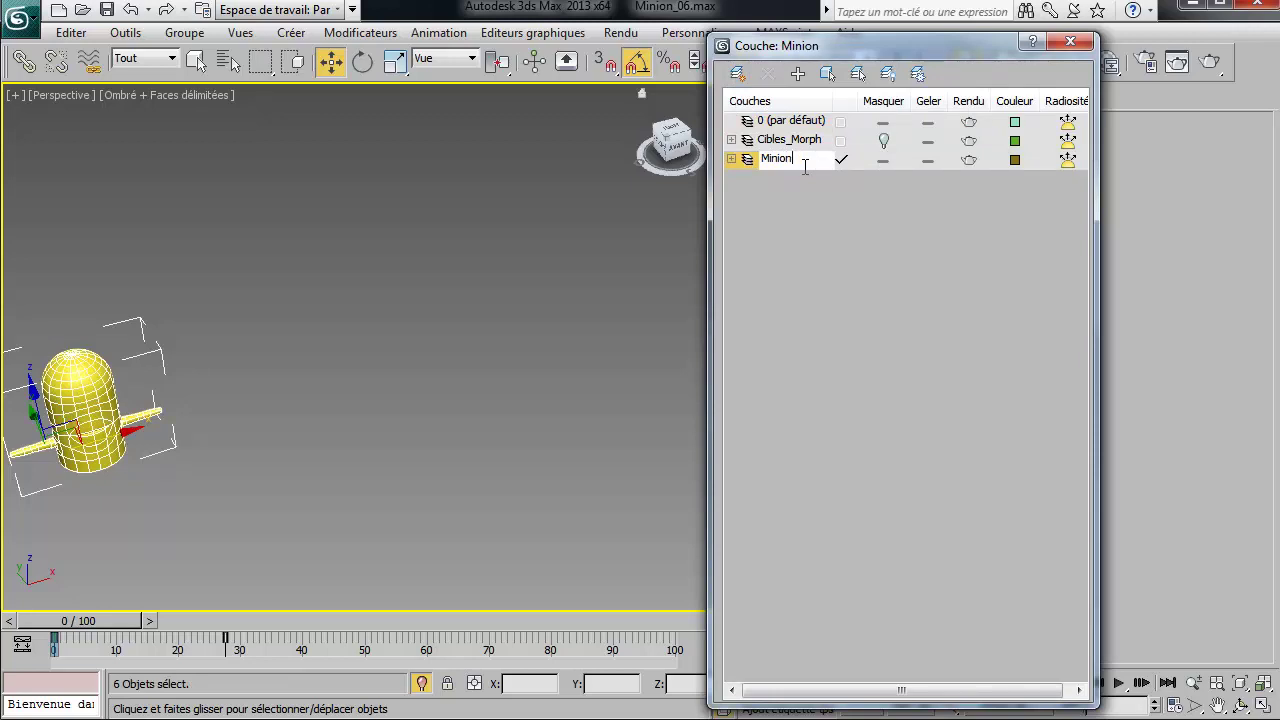
pyautogui.press('Return')
# Check the objects on the Cibles_Morph and Minion layers, briefly showing the morph targets before hiding them again
pyautogui.click(732, 140)
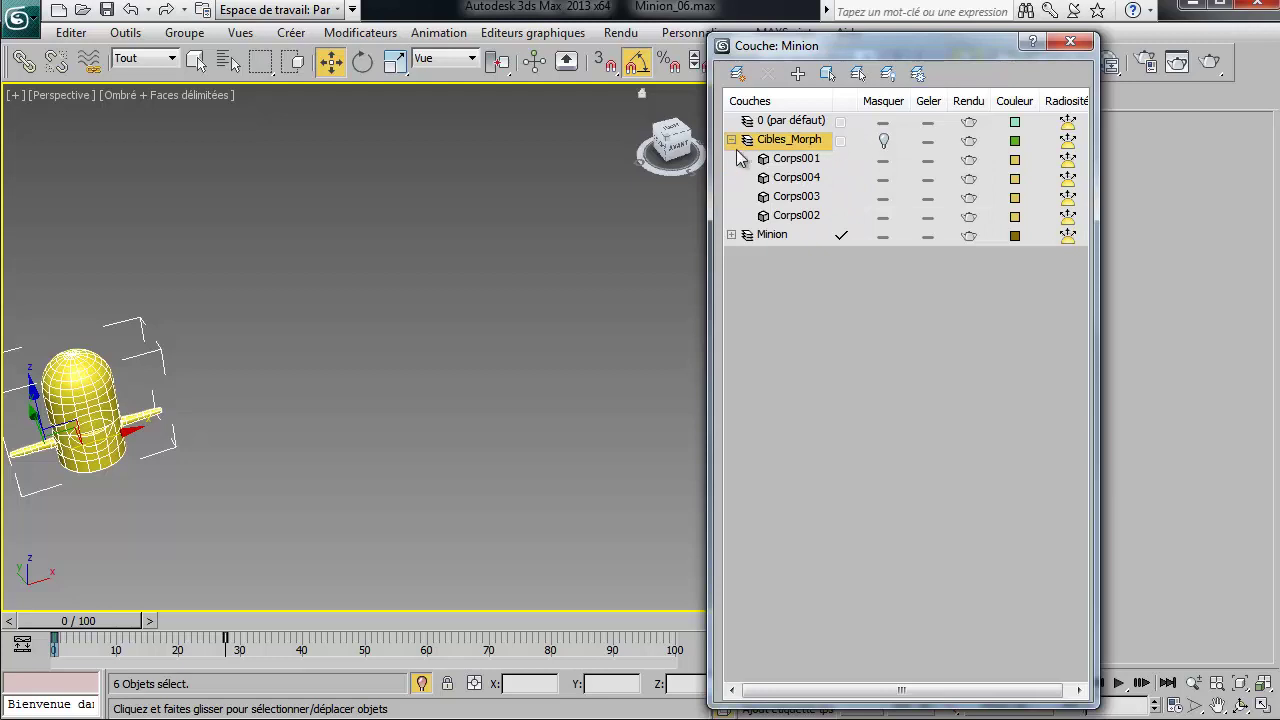
pyautogui.click(884, 141)
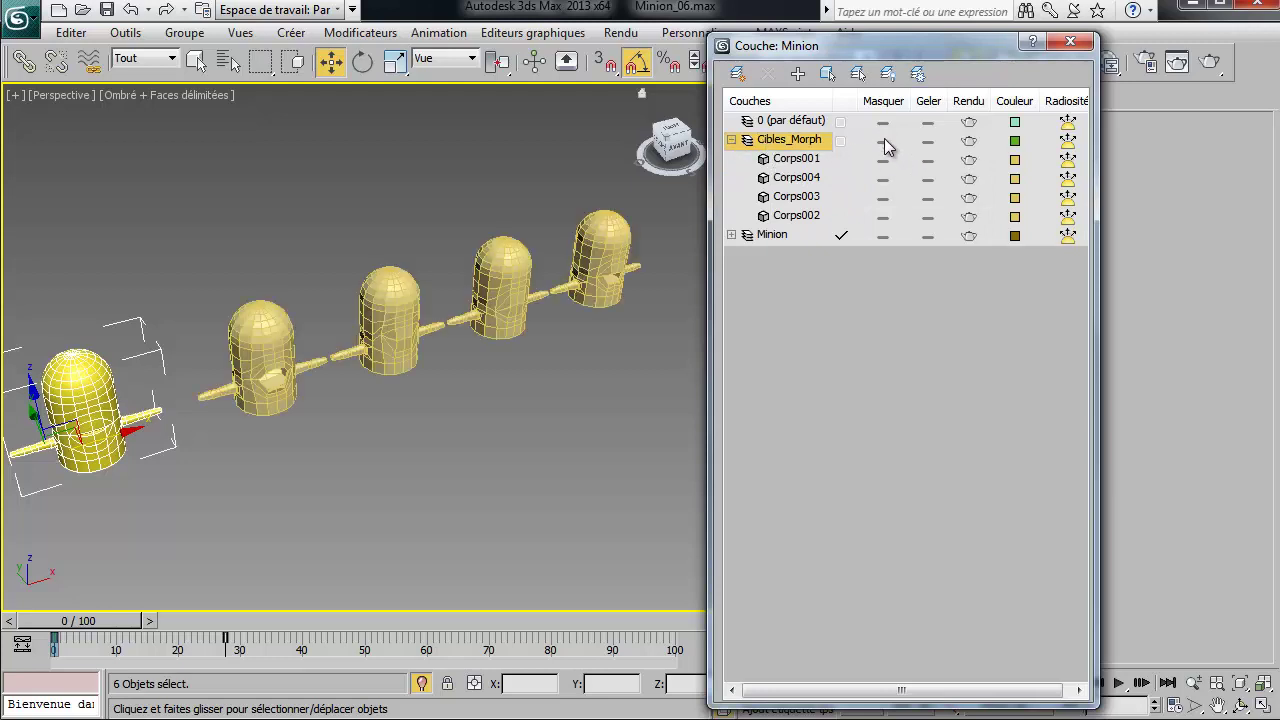
pyautogui.click(884, 141)
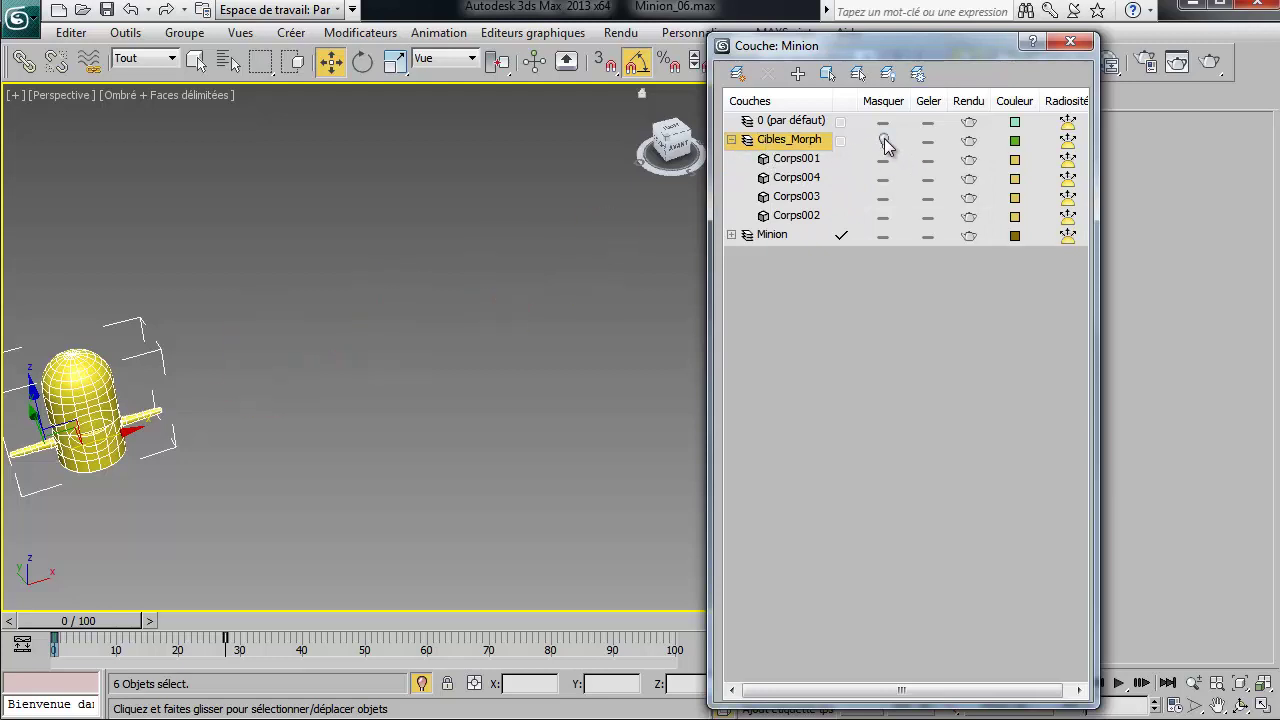
pyautogui.click(885, 234)
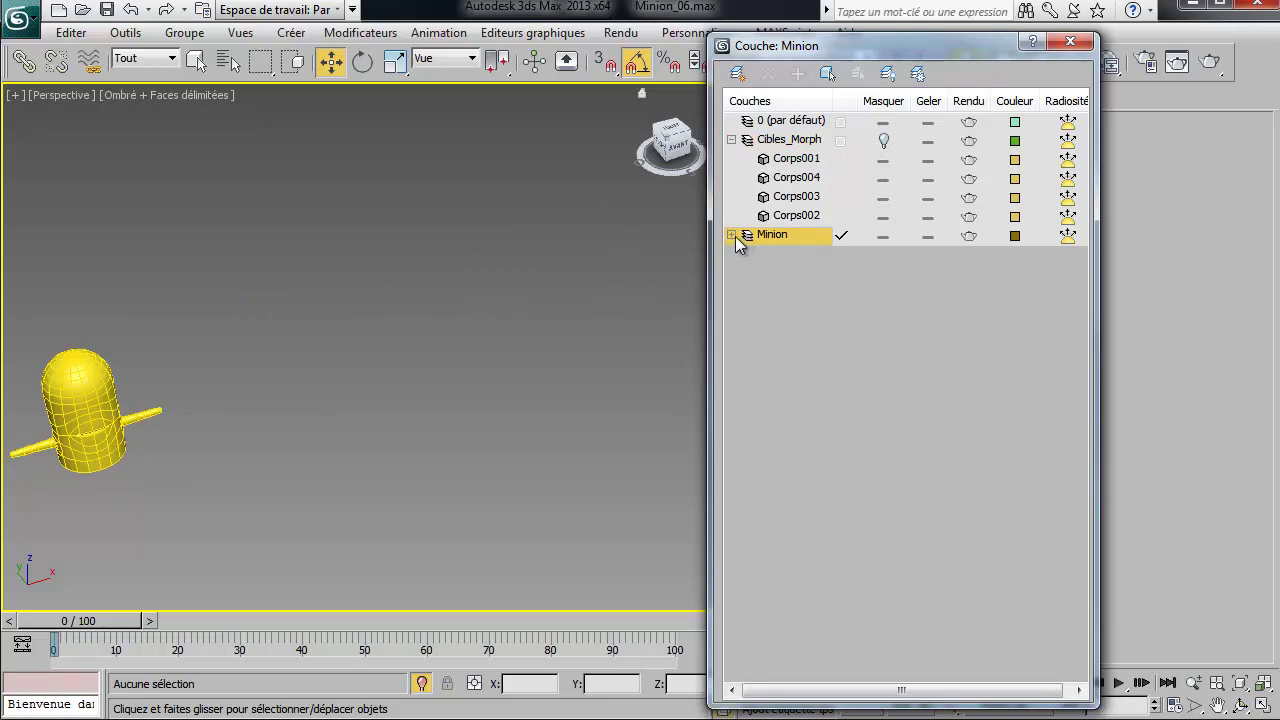
pyautogui.click(731, 235)
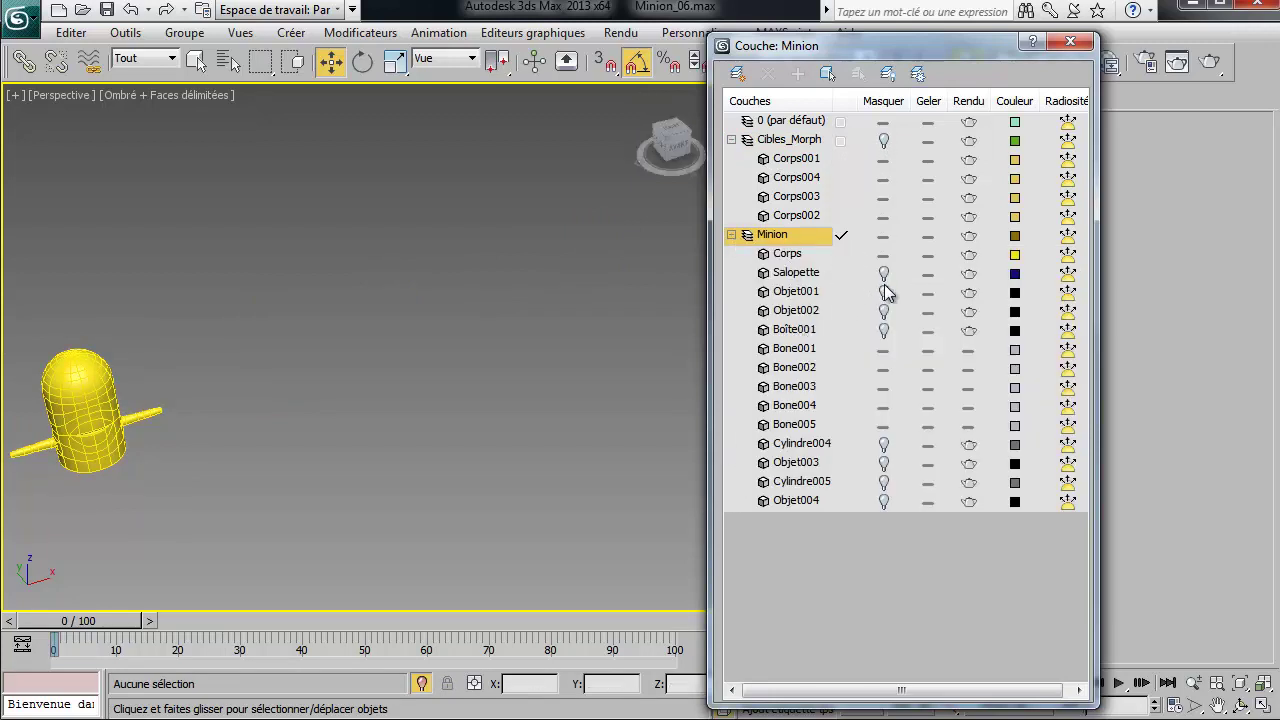
# Exit isolation to show the whole Minion, isolate only the body Corps again and close the layer manager
pyautogui.click(421, 683)
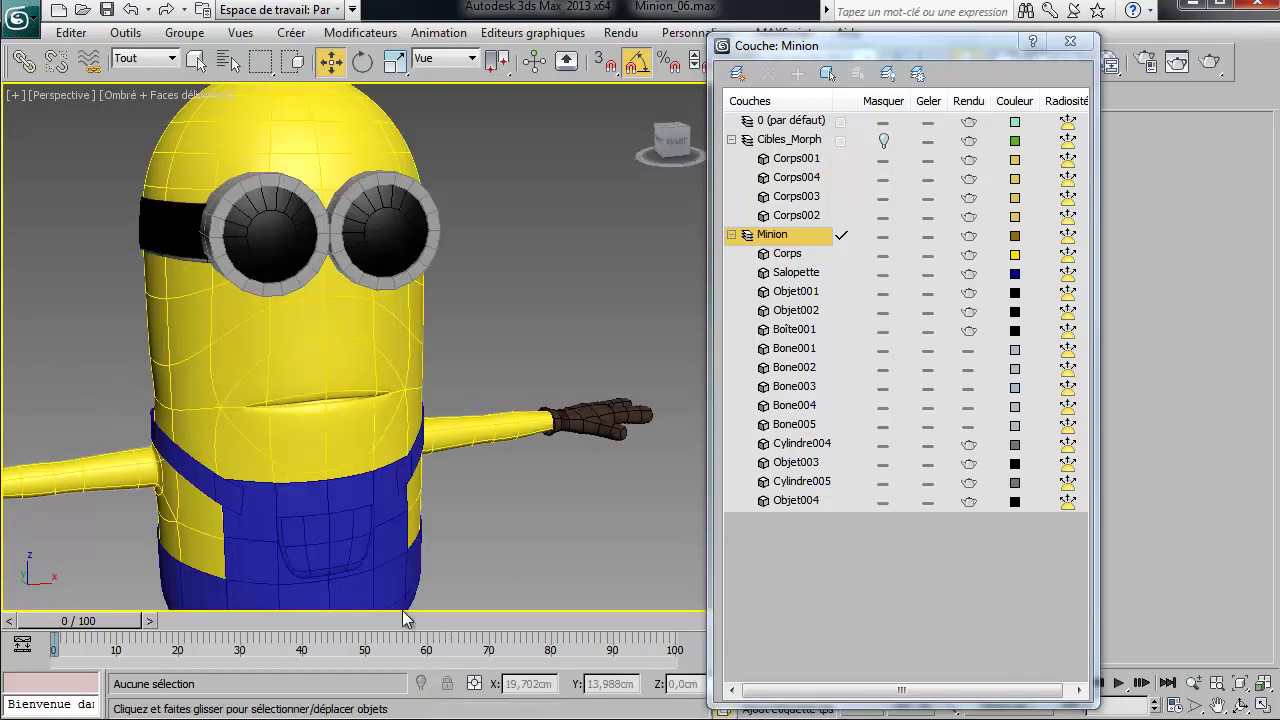
pyautogui.click(340, 410)
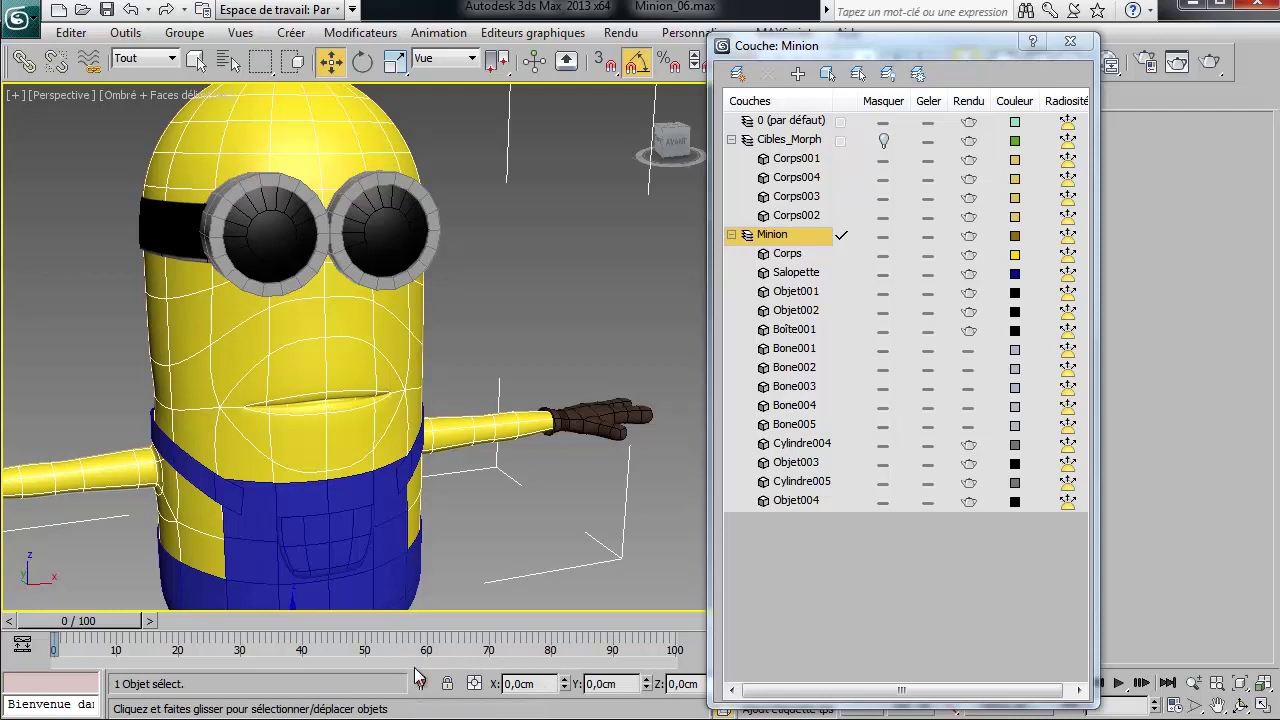
pyautogui.click(421, 683)
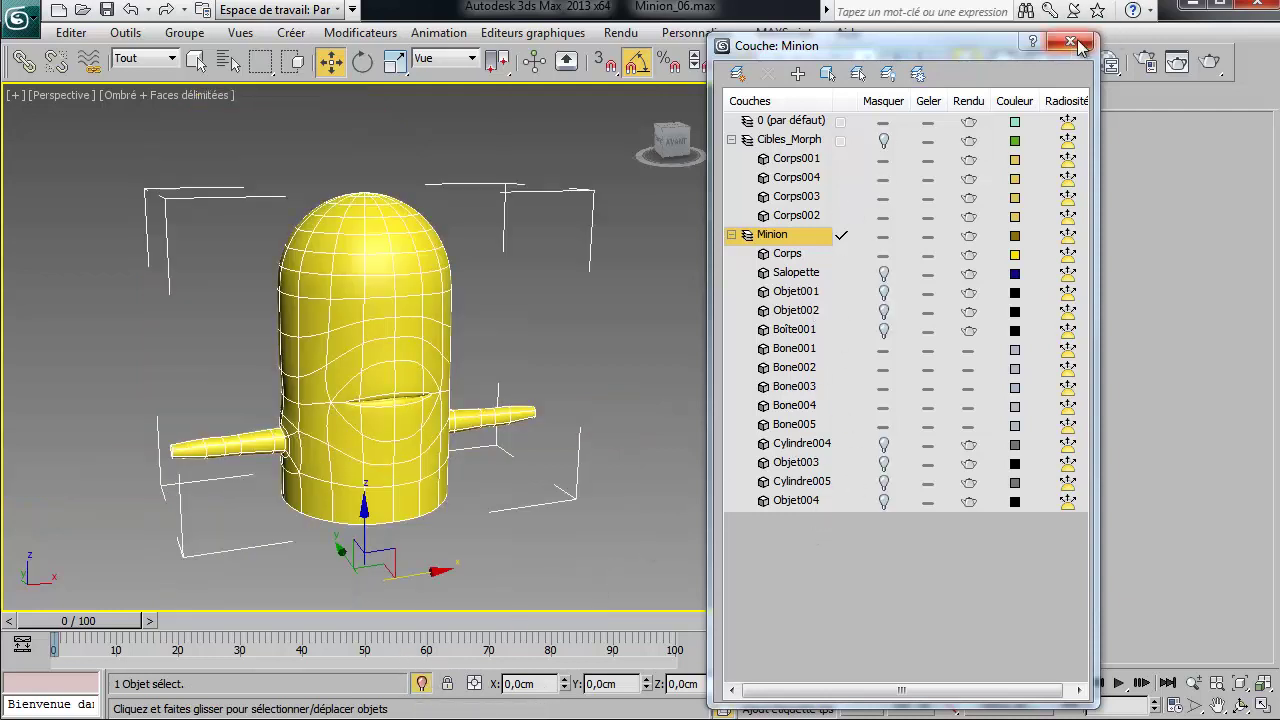
pyautogui.click(732, 140)
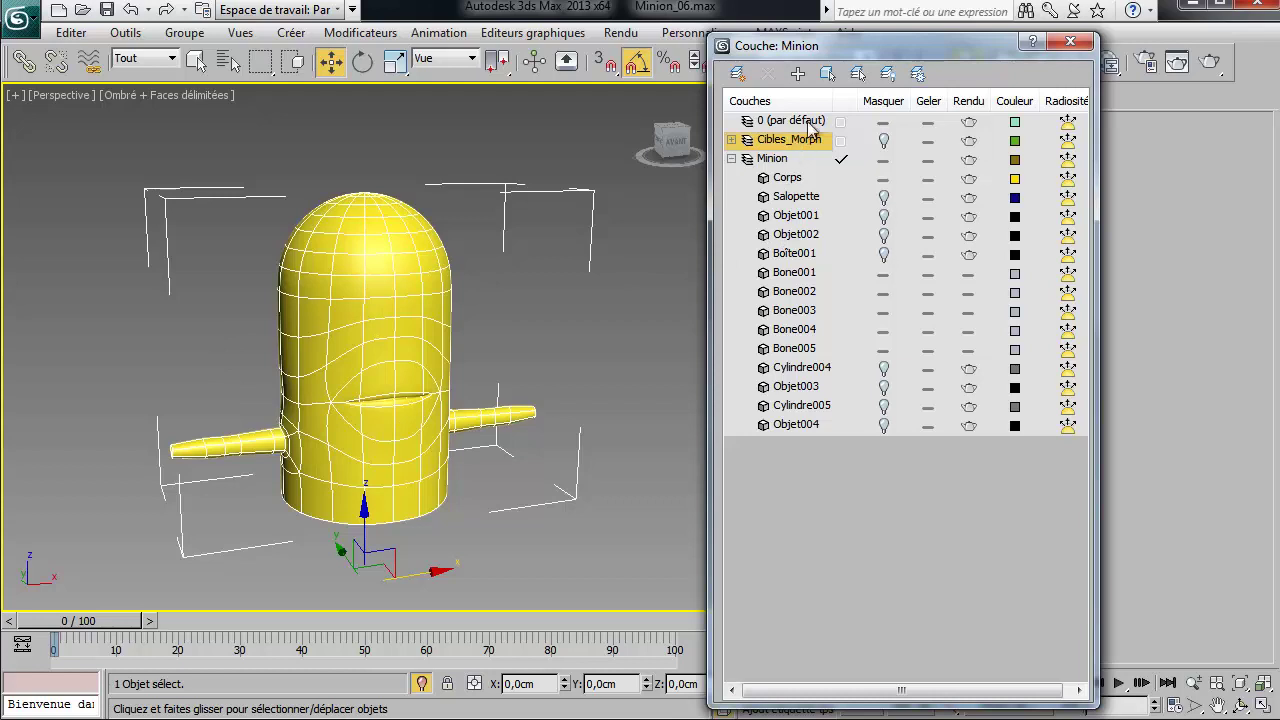
pyautogui.click(1071, 42)
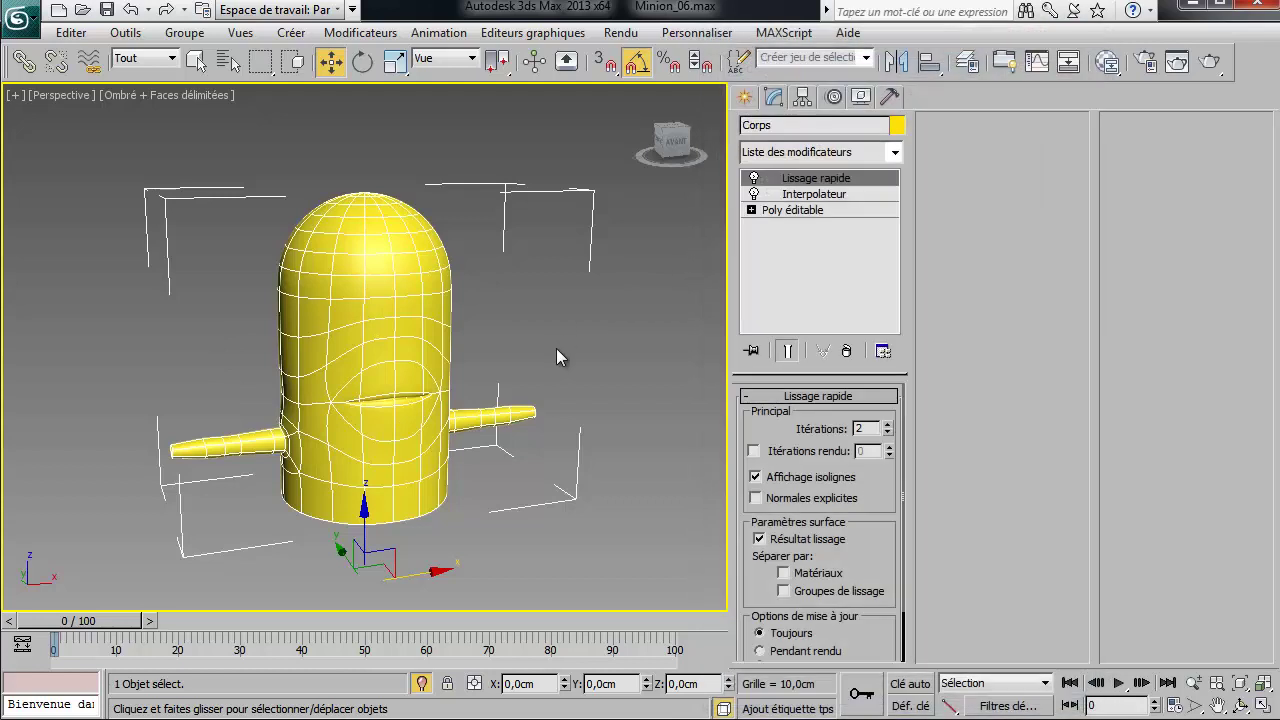
# Exit isolation of Corps and unhide all objects while leaving the hidden layers hidden
pyautogui.click(422, 683)
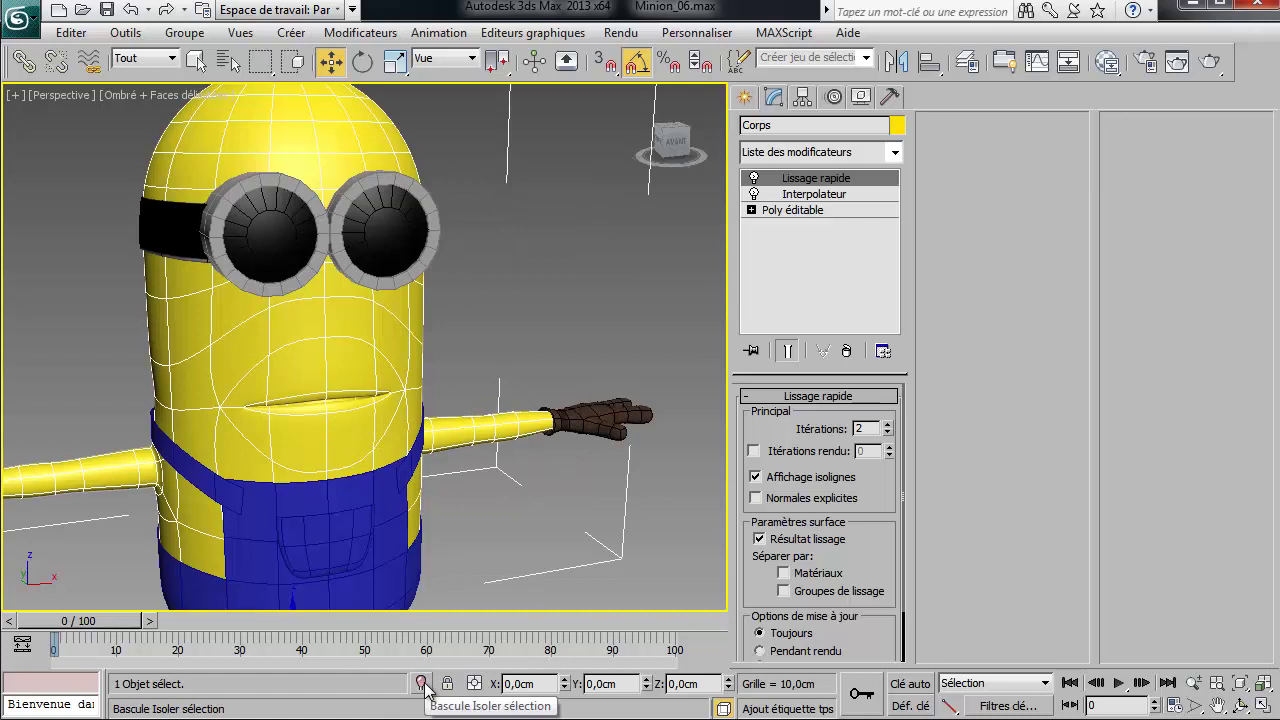
pyautogui.rightClick(573, 489)
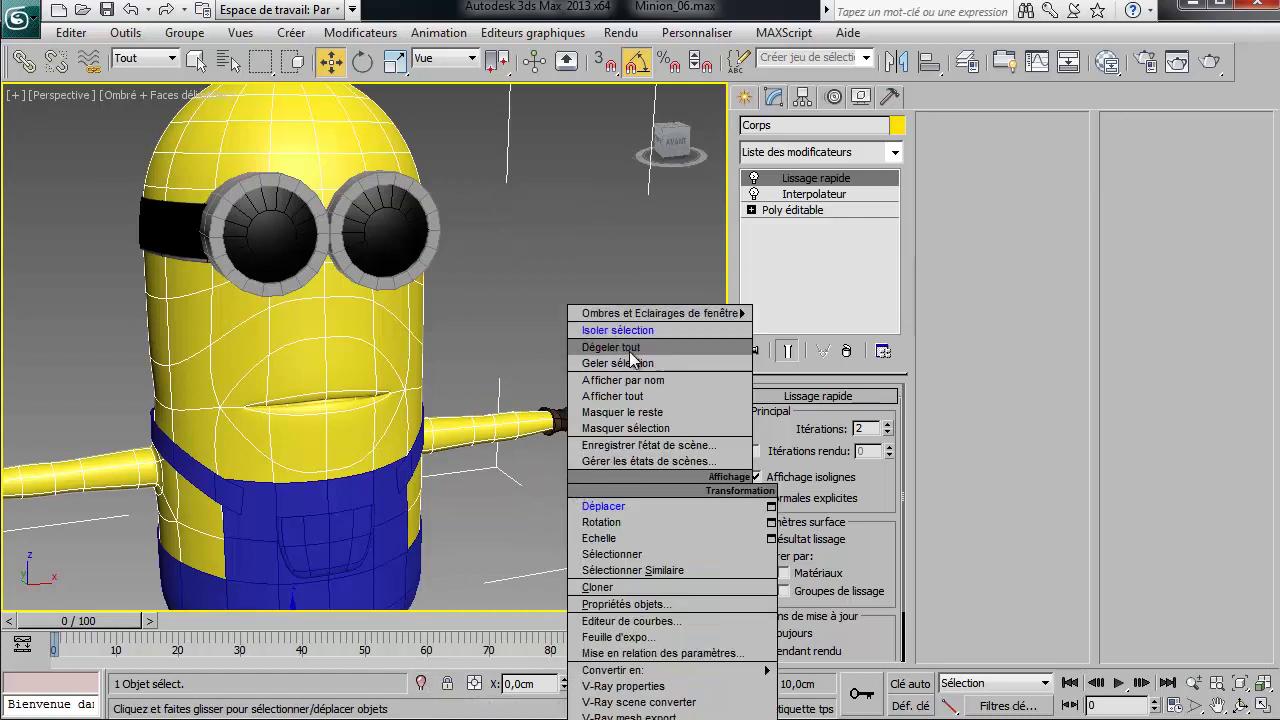
pyautogui.click(649, 398)
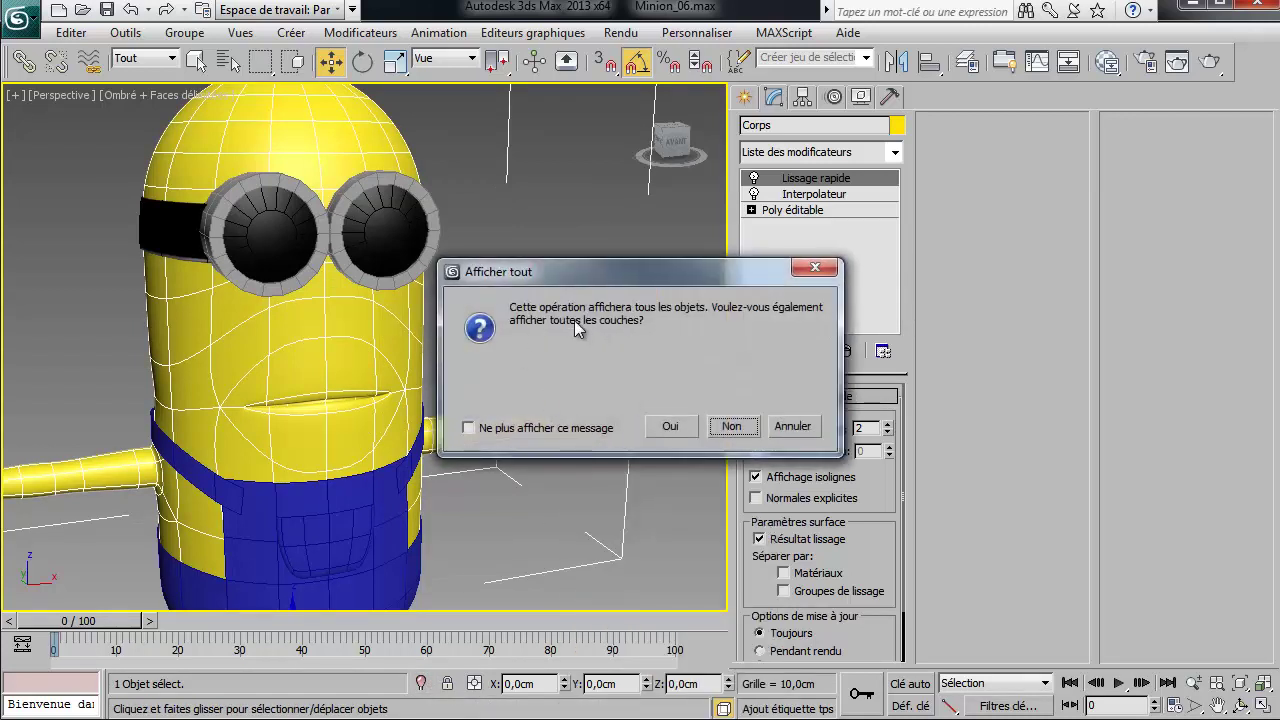
pyautogui.click(731, 426)
# In the Lissage rapide modifier of Corps, enable Itérations rendu at 2 and leave Itérations at 2
pyautogui.keyDown('alt'); pyautogui.moveTo(393, 422); pyautogui.dragTo(456, 386, button='middle'); pyautogui.keyUp('alt')
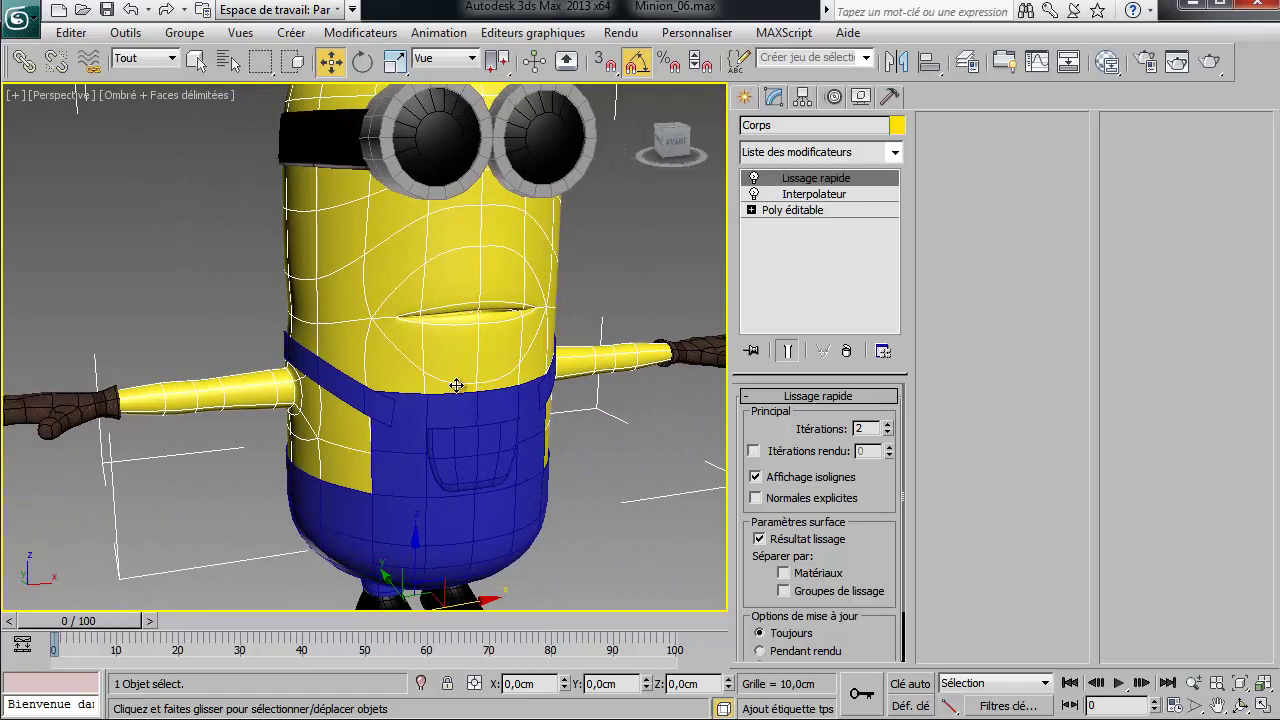
pyautogui.scroll(-3, 456, 386)
pyautogui.scroll(6, 457, 390)
pyautogui.scroll(-6, 459, 391)
pyautogui.scroll(3, 459, 391)
pyautogui.moveTo(530, 303); pyautogui.dragTo(511, 342, button='middle')
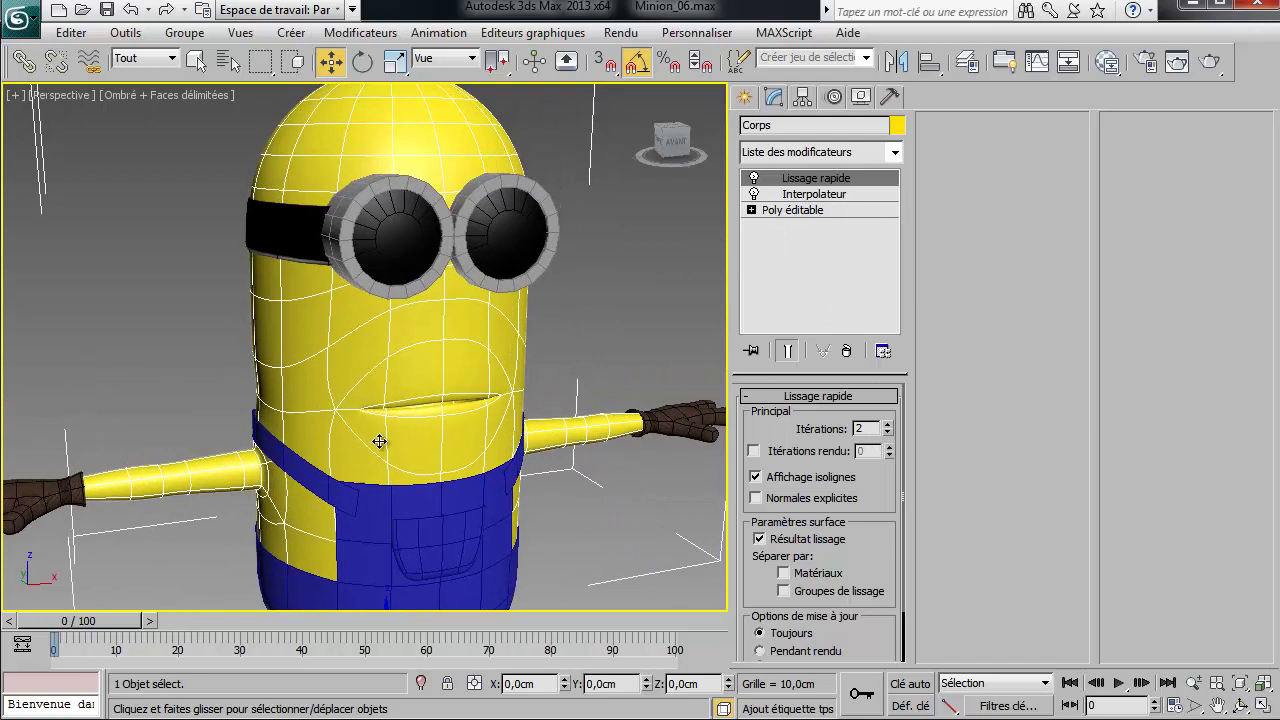
pyautogui.click(887, 433)
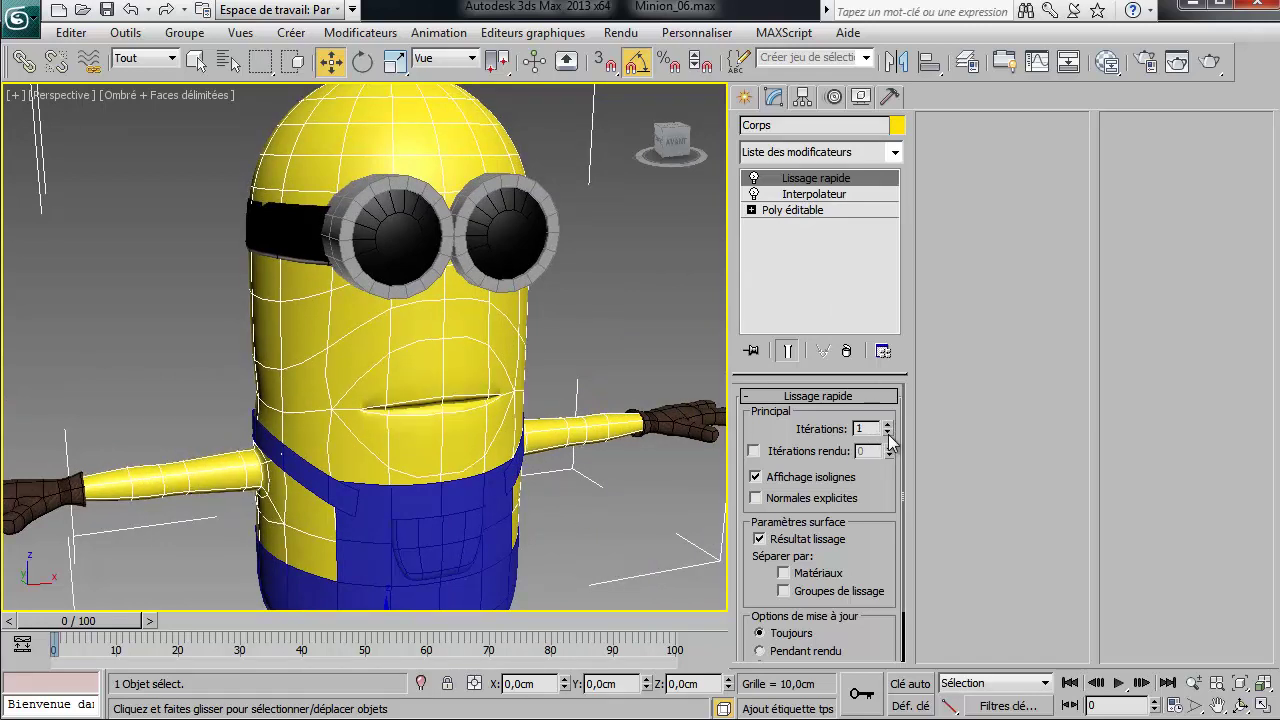
pyautogui.click(820, 452)
pyautogui.click(887, 424)
# Select the overalls Salopette to examine their smoothing settings and mesh, and reselect the body Corps
pyautogui.click(434, 529)
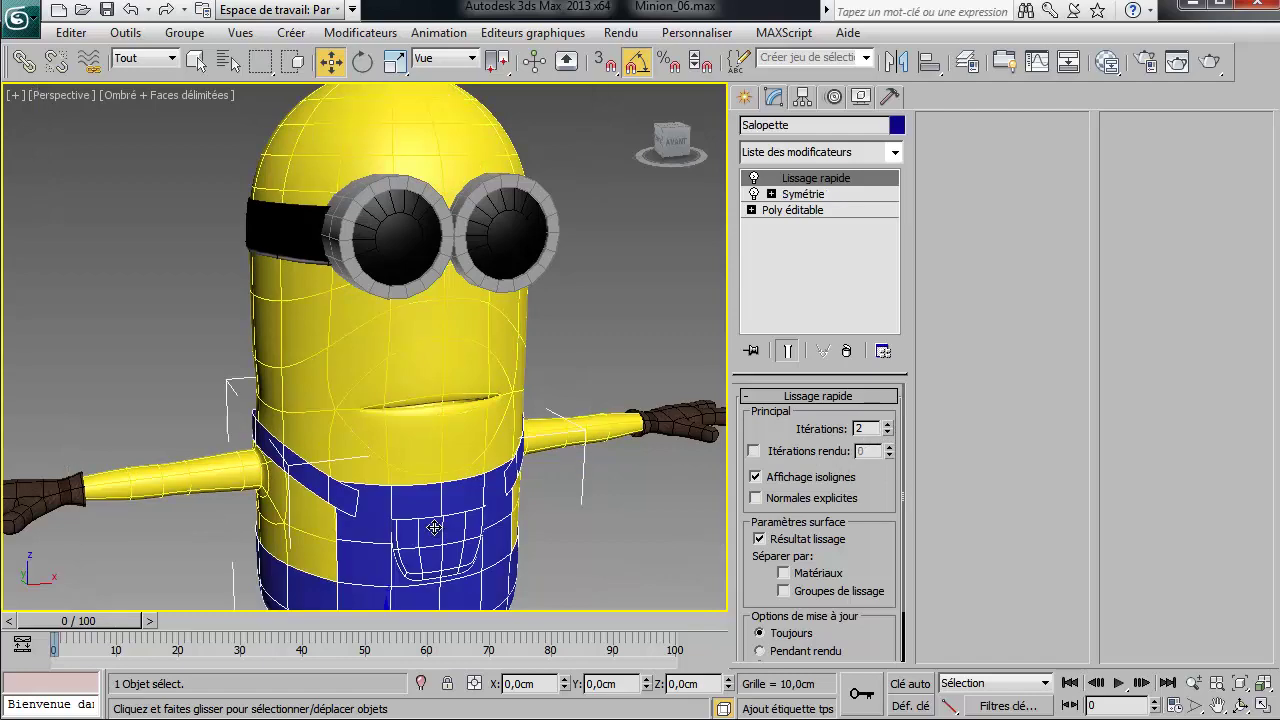
pyautogui.moveTo(434, 527); pyautogui.dragTo(466, 460, button='middle')
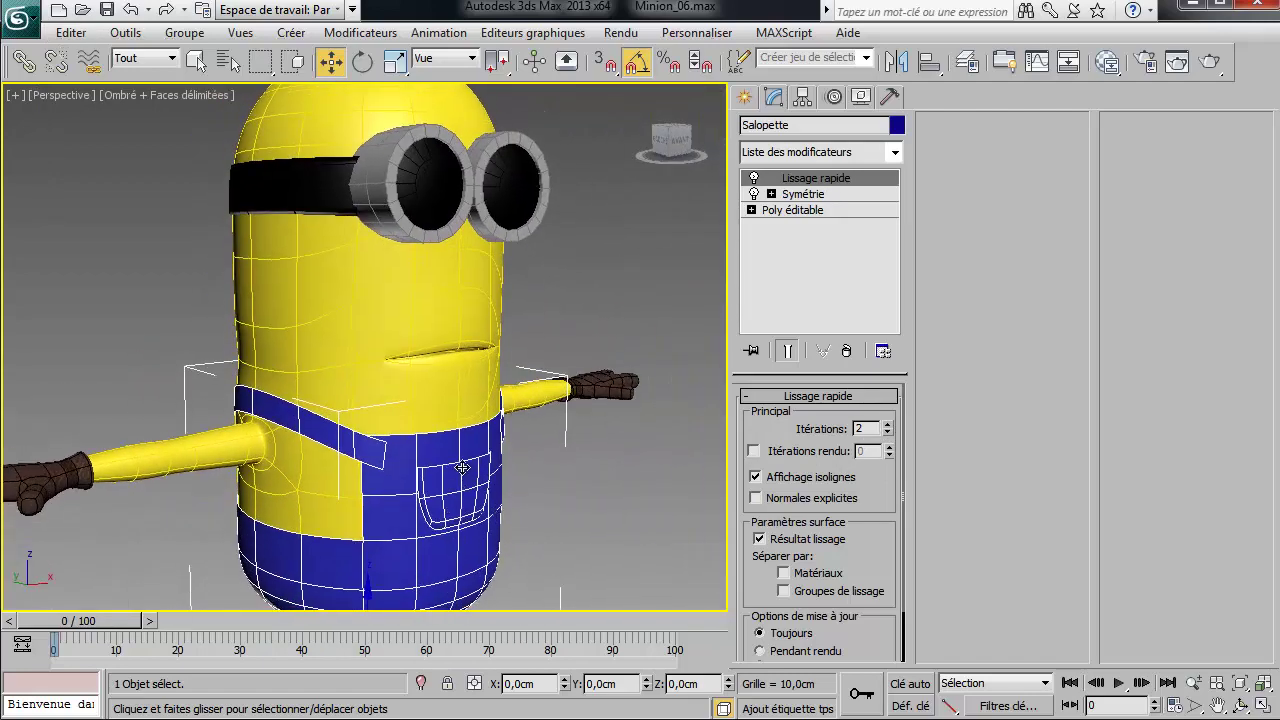
pyautogui.scroll(6, 466, 452)
pyautogui.scroll(-6, 472, 435)
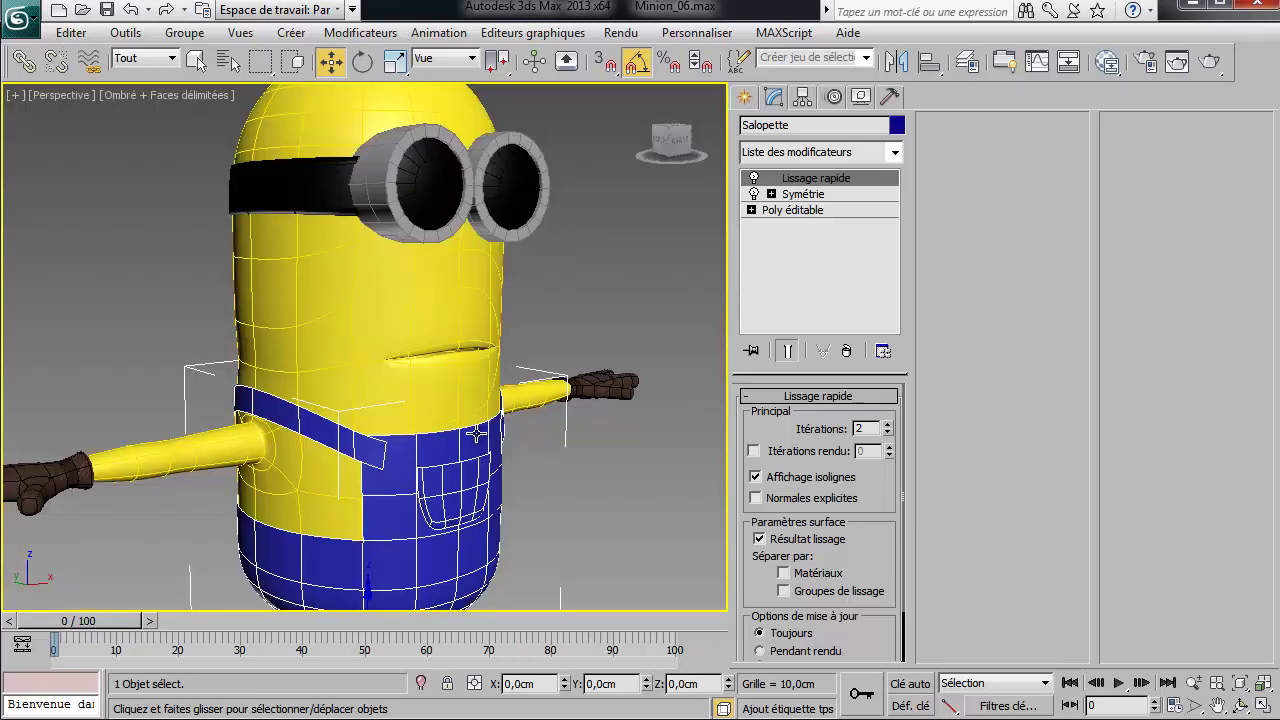
pyautogui.click(401, 363)
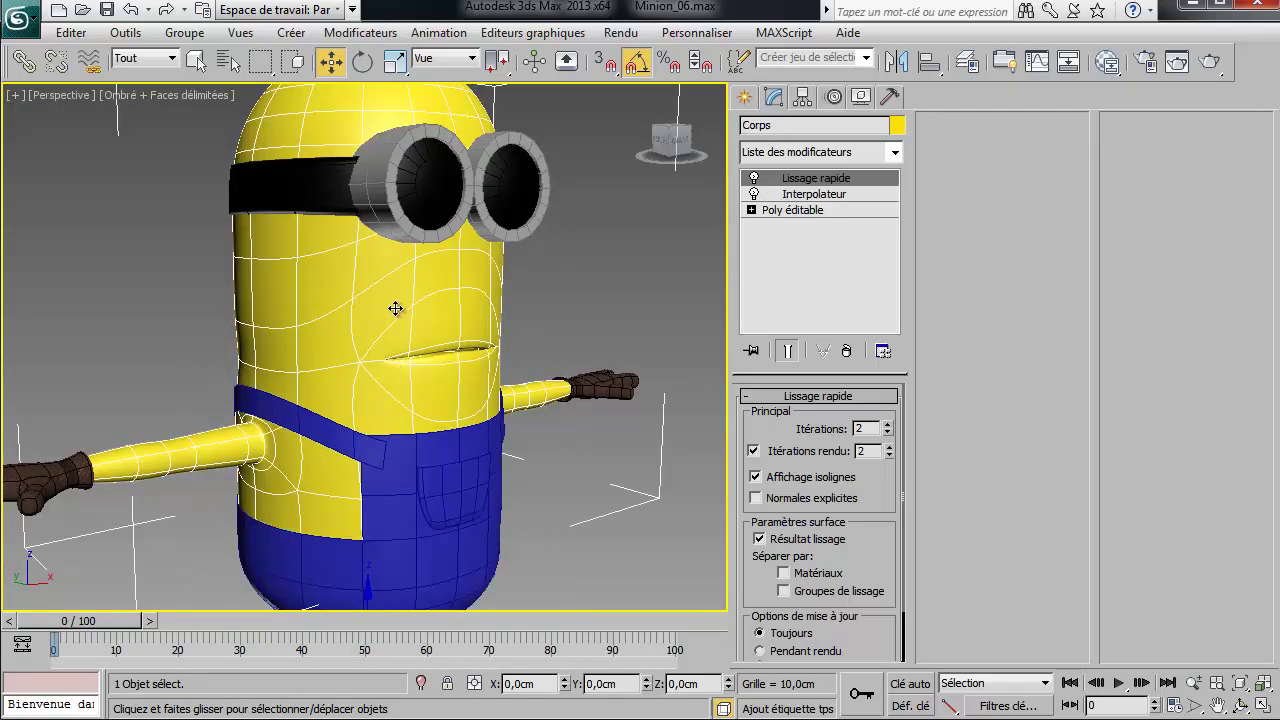
# In the Interpolateur modifier of Corps, try the Corps001 mouth expression, return it to 0, and set Corps004 to 100
pyautogui.scroll(-5, 395, 310)
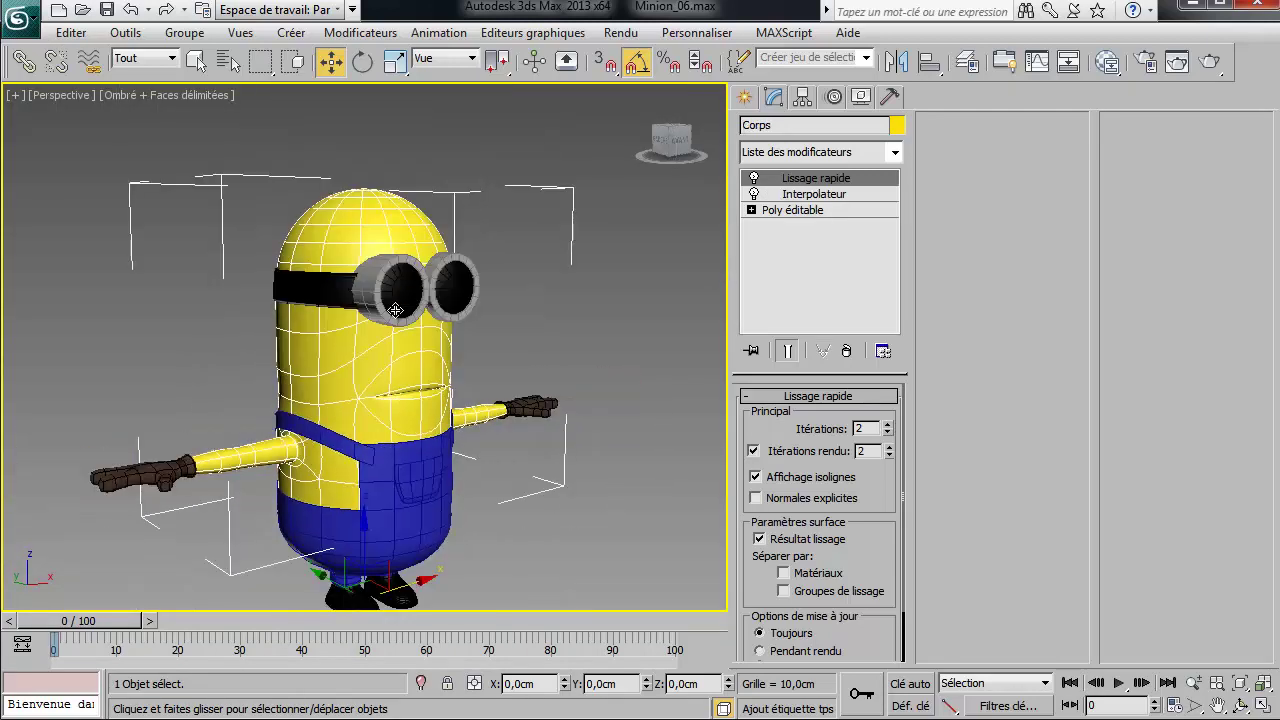
pyautogui.scroll(5, 417, 370)
pyautogui.moveTo(417, 389)
pyautogui.mouseDown(button='middle')
pyautogui.moveTo(430, 388)
pyautogui.moveTo(397, 383)
pyautogui.mouseUp(button='middle')
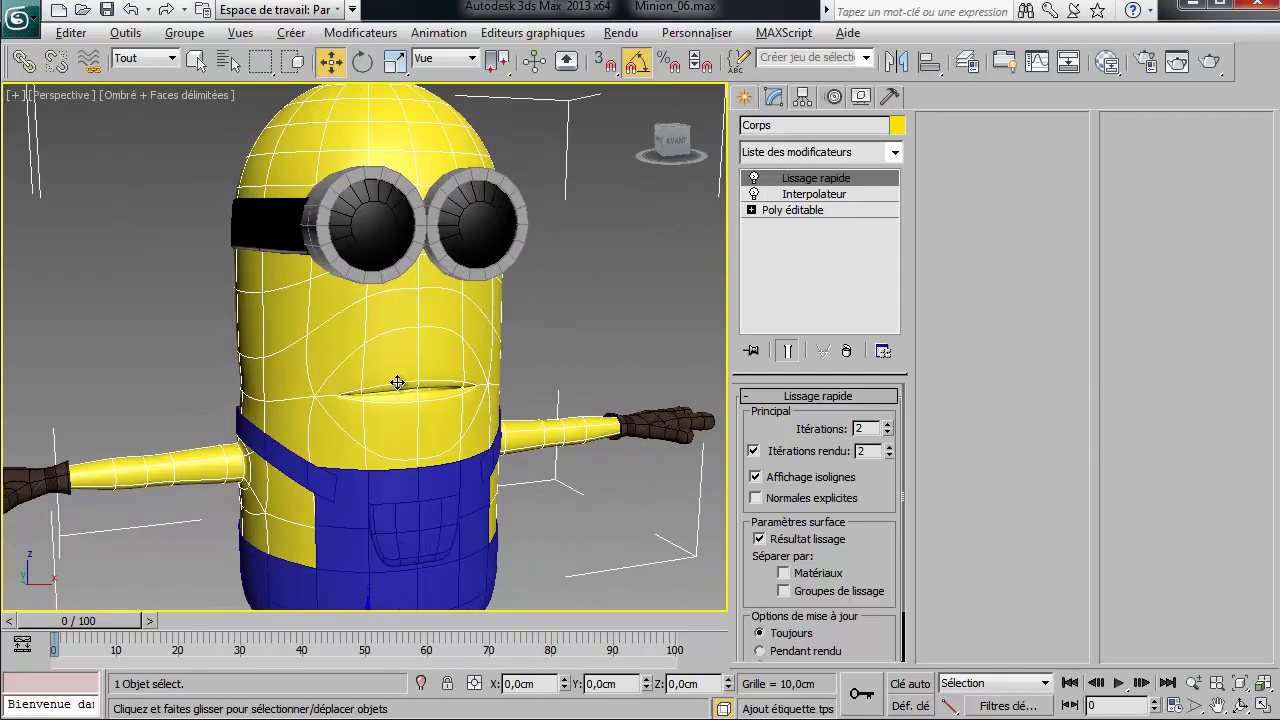
pyautogui.scroll(2, 543, 401)
pyautogui.click(800, 195)
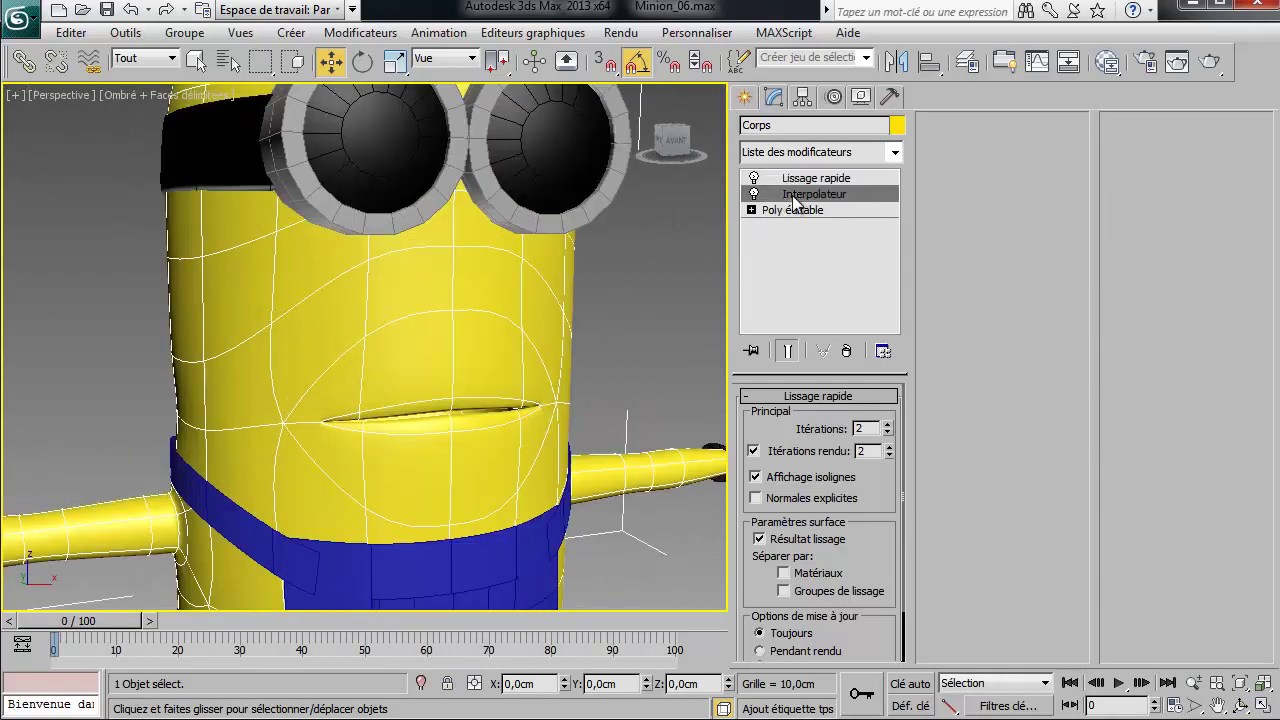
pyautogui.moveTo(1074, 220); pyautogui.dragTo(1106, 94)
pyautogui.moveTo(1116, 147); pyautogui.dragTo(1089, 196)
pyautogui.moveTo(1076, 290); pyautogui.dragTo(1094, 173)
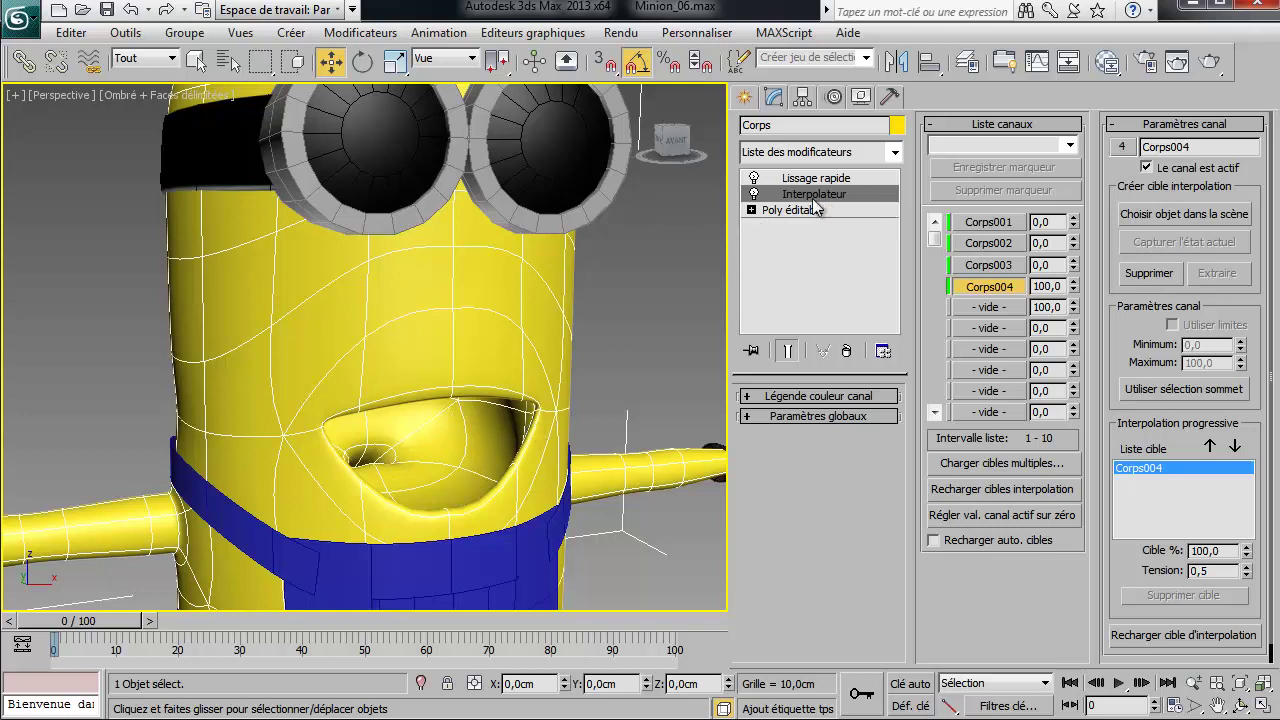
pyautogui.keyDown('alt'); pyautogui.moveTo(446, 378); pyautogui.dragTo(471, 386, button='middle'); pyautogui.keyUp('alt')
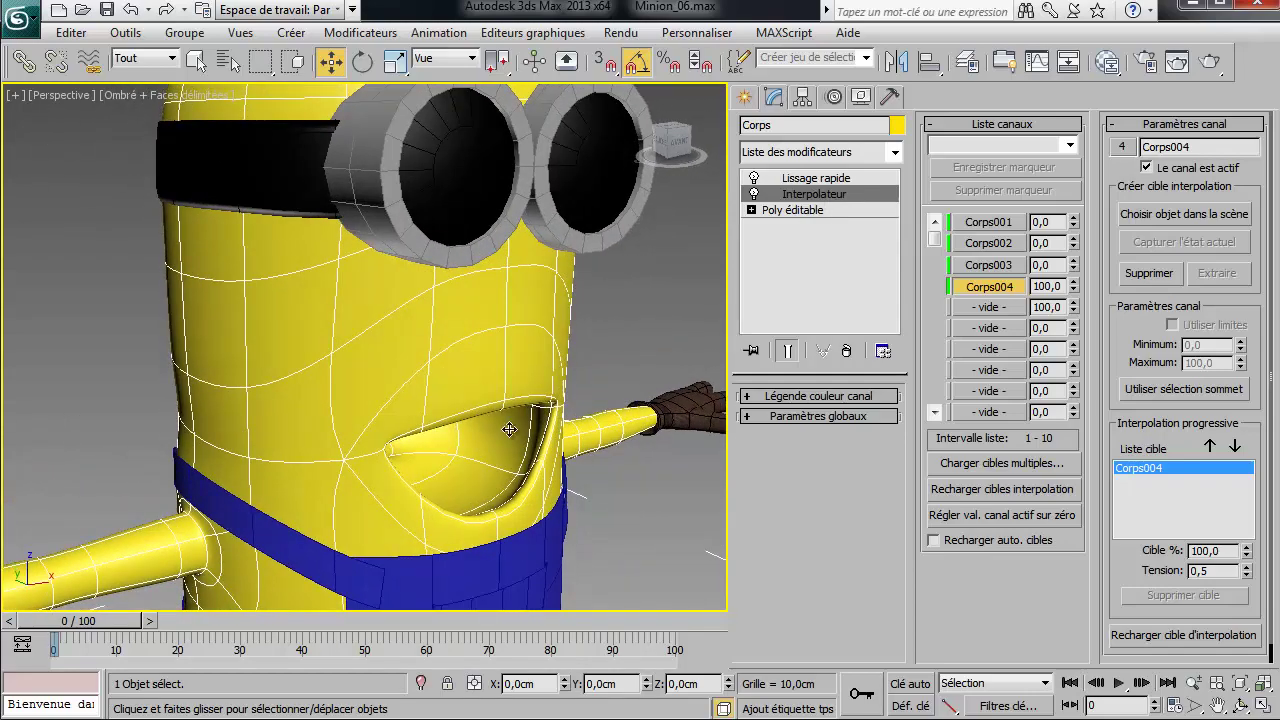